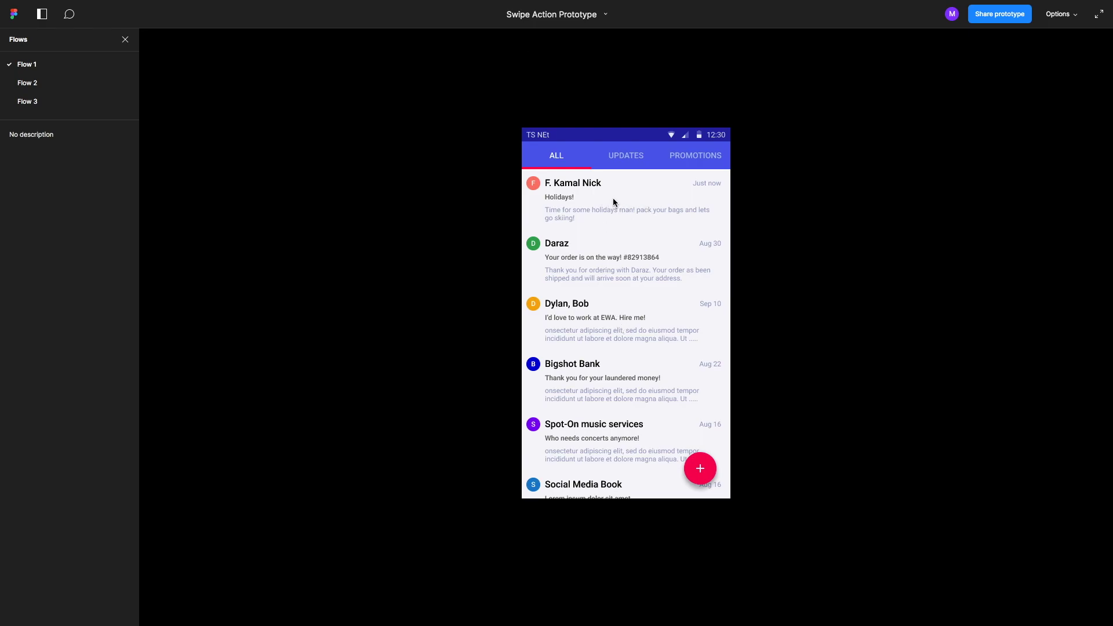
# Step: Try the prototype's pull-to-refresh gesture and reveal and cancel the favourite action on the Social Media Book email
pyautogui.moveTo(613, 197); pyautogui.dragTo(607, 272)
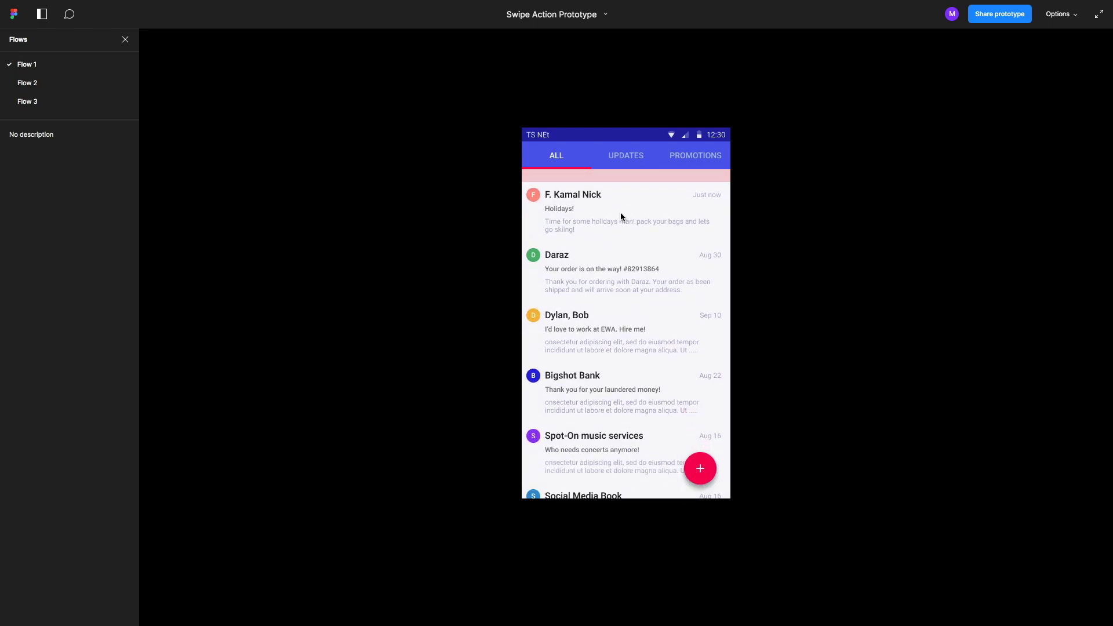
pyautogui.moveTo(620, 212); pyautogui.dragTo(618, 346)
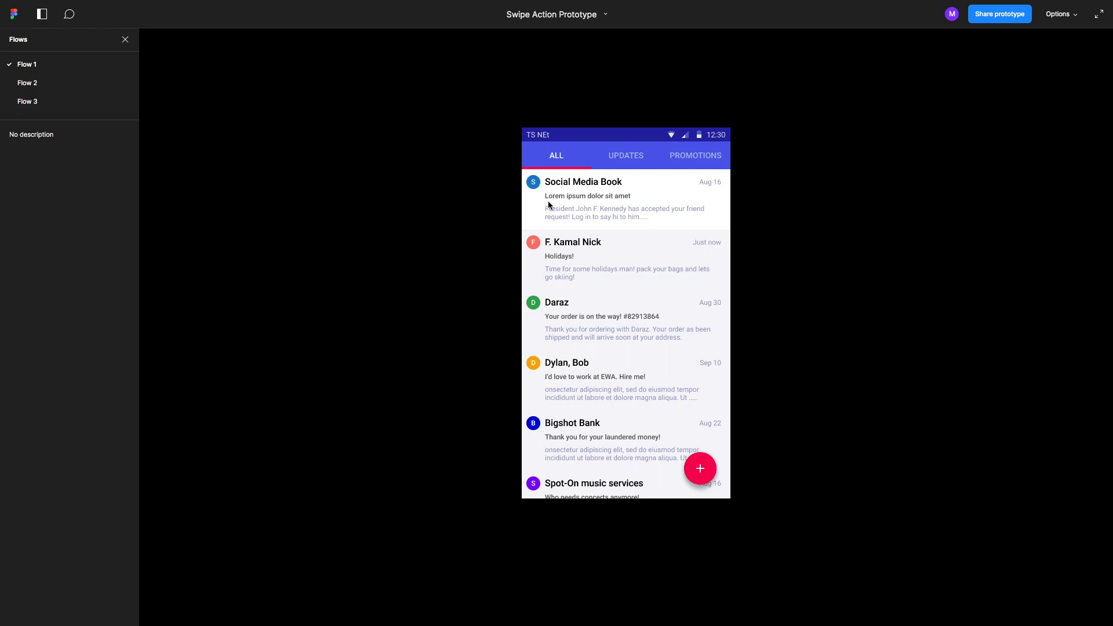
pyautogui.moveTo(611, 199); pyautogui.dragTo(708, 193)
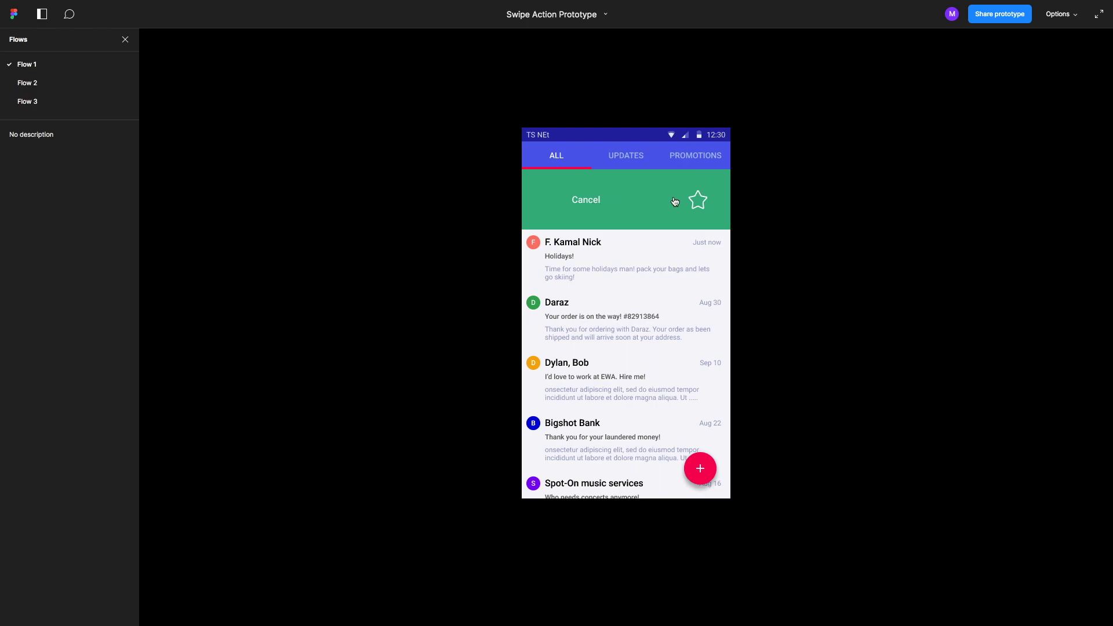
pyautogui.click(582, 195)
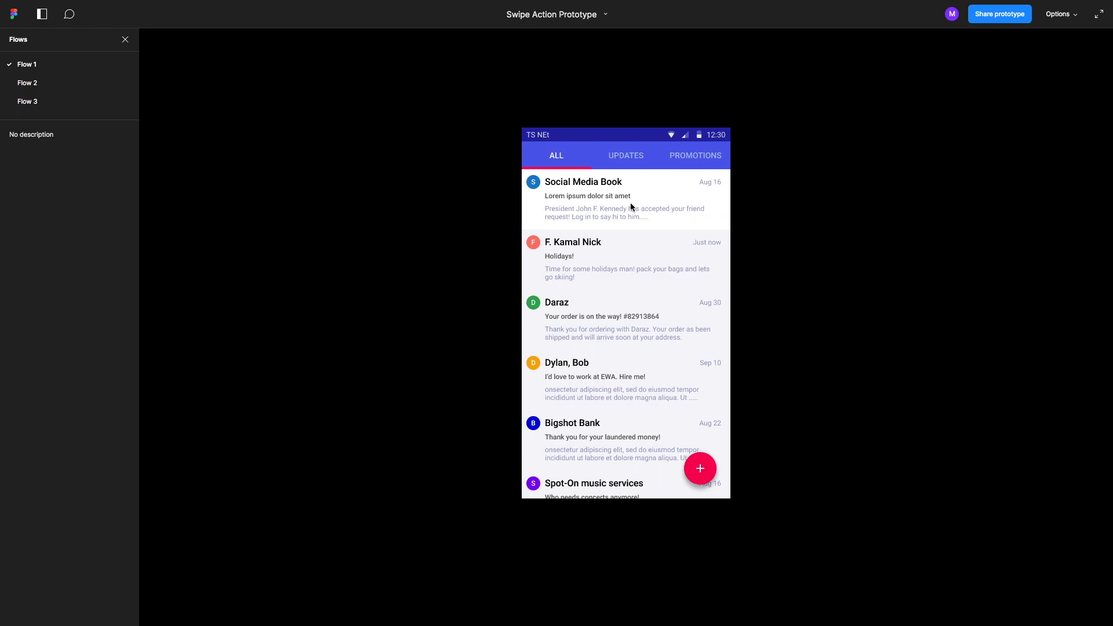
# Step: Favourite the Social Media Book email in the prototype and test its delete swipe, first cancelling it and then deleting the email
pyautogui.moveTo(630, 208); pyautogui.dragTo(753, 209)
pyautogui.click(698, 204)
pyautogui.moveTo(682, 197); pyautogui.dragTo(509, 221)
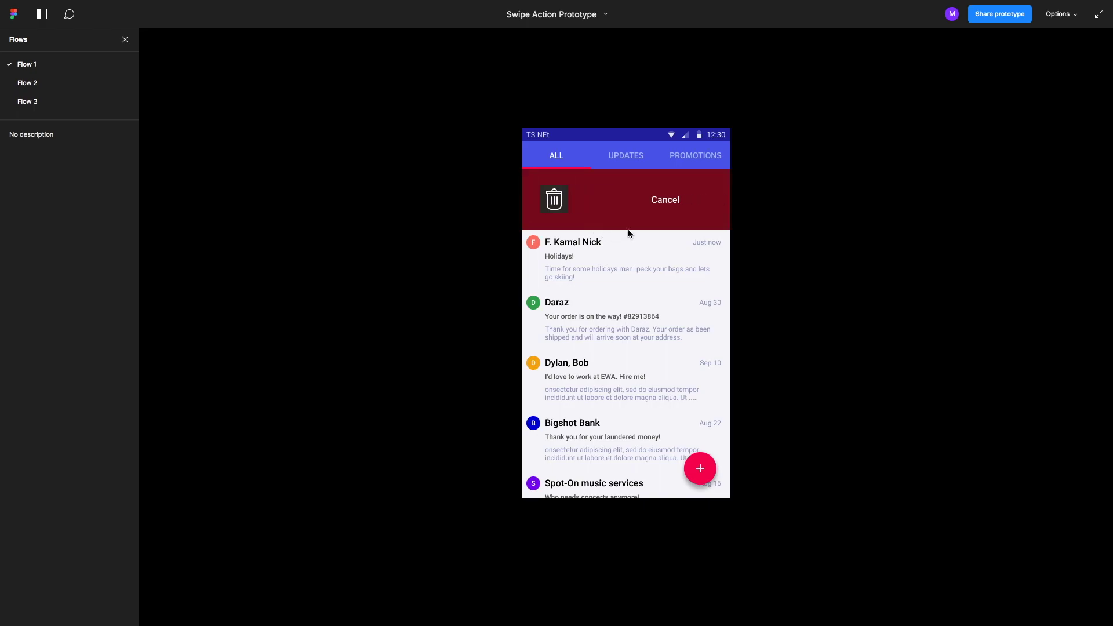
pyautogui.click(670, 207)
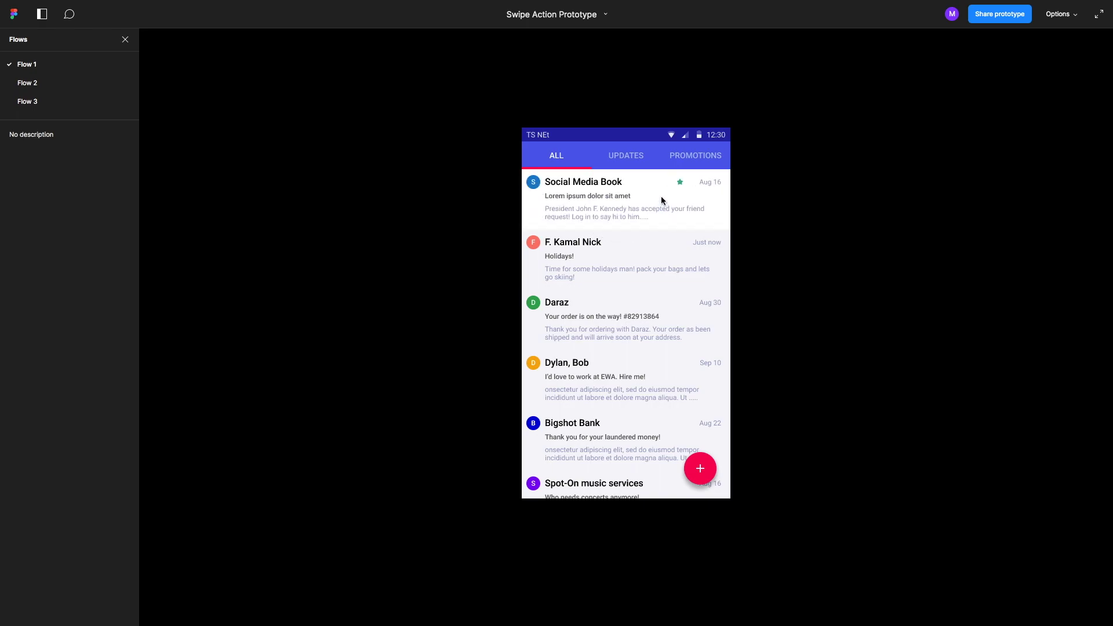
pyautogui.moveTo(661, 196); pyautogui.dragTo(508, 211)
pyautogui.click(546, 207)
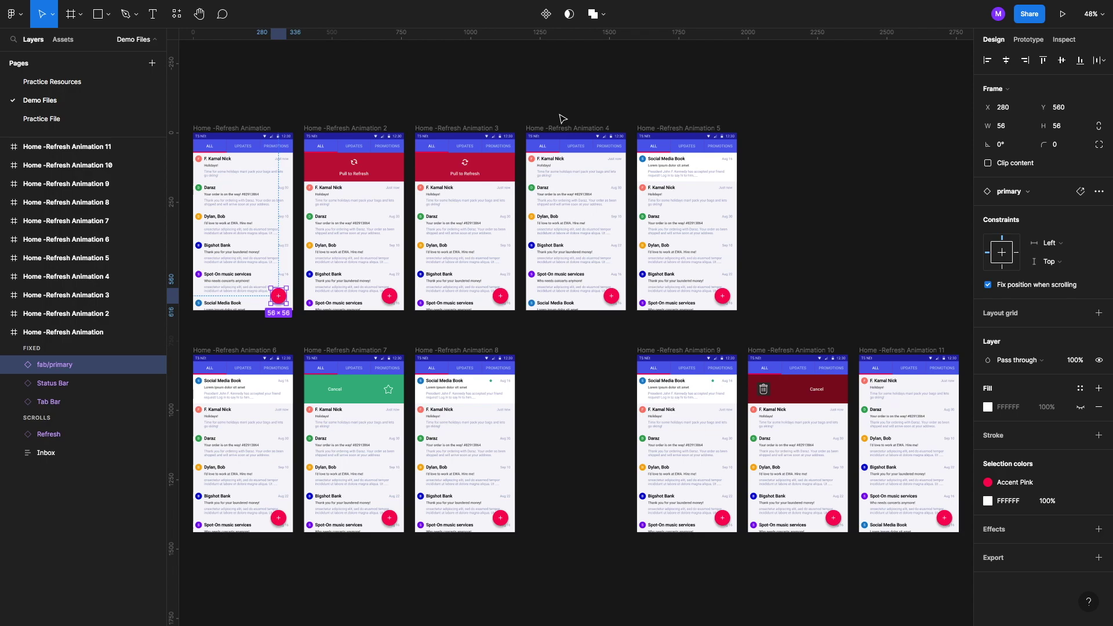
# Step: Create an Android Small frame (360 × 640) on the empty Practice File page
pyautogui.click(115, 85)
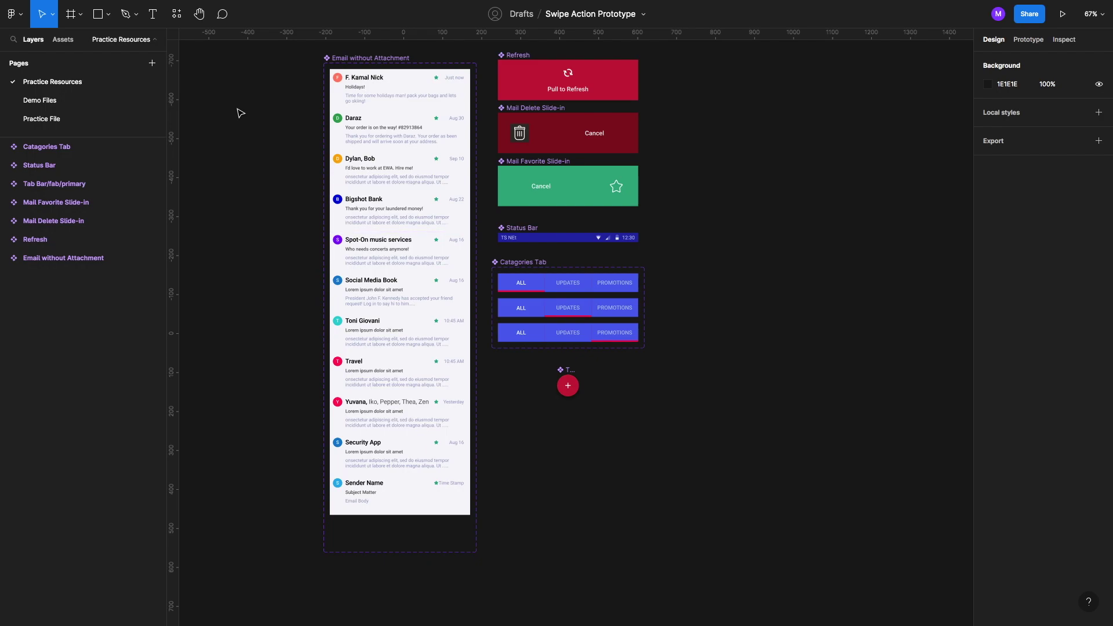
pyautogui.click(119, 126)
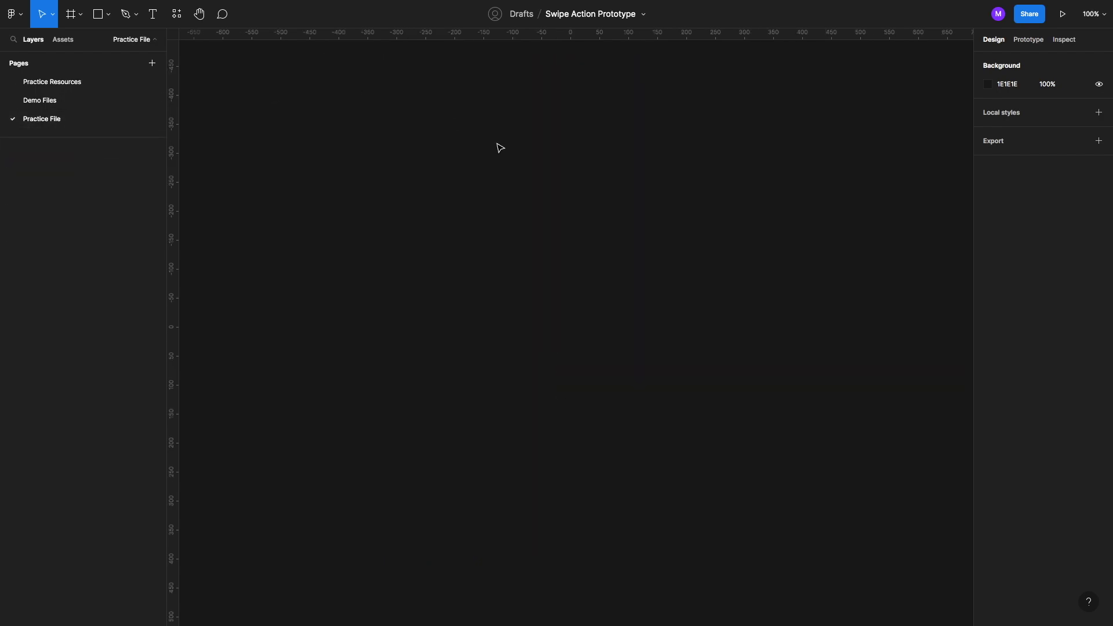
pyautogui.press('f')
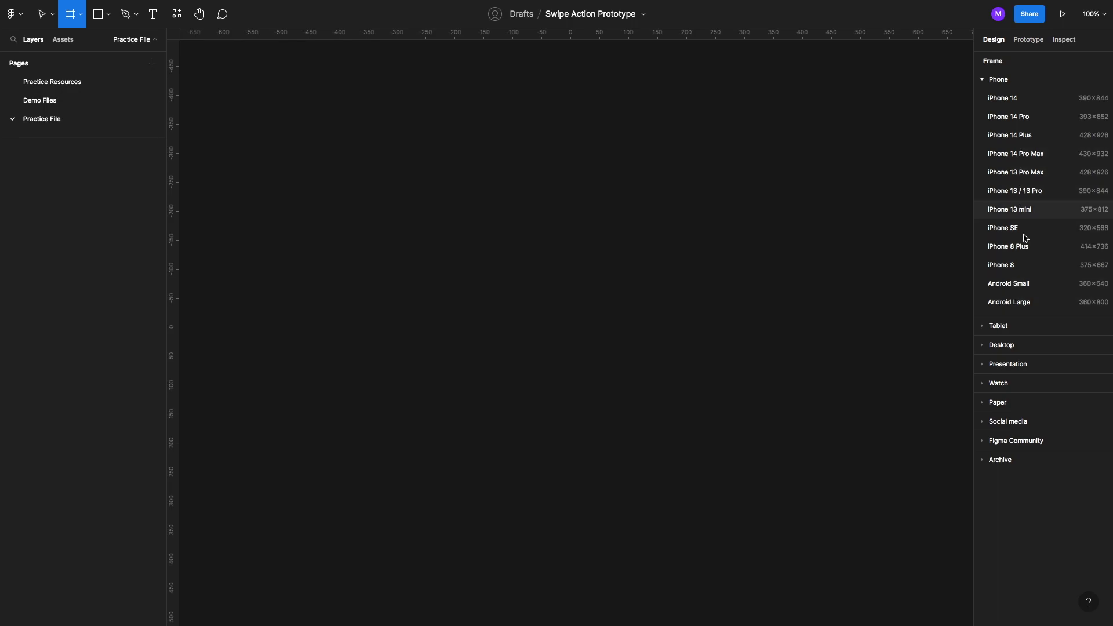
pyautogui.click(1038, 282)
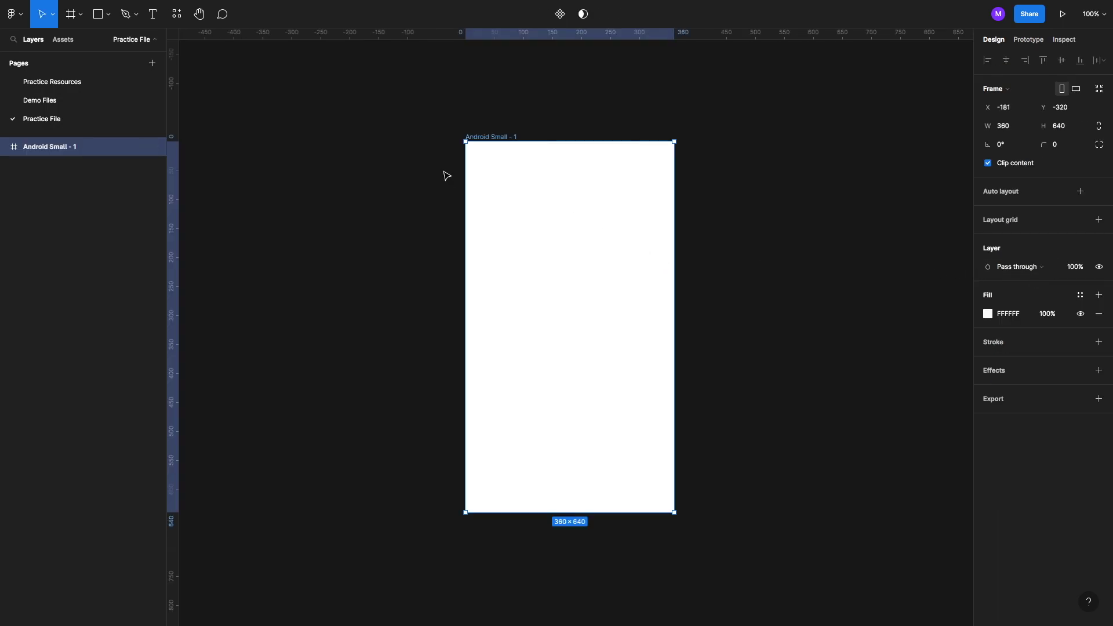
# Step: Place the Status Bar component in the Android frame and align it to the frame's top-left corner
pyautogui.click(65, 41)
pyautogui.moveTo(83, 354); pyautogui.dragTo(548, 153)
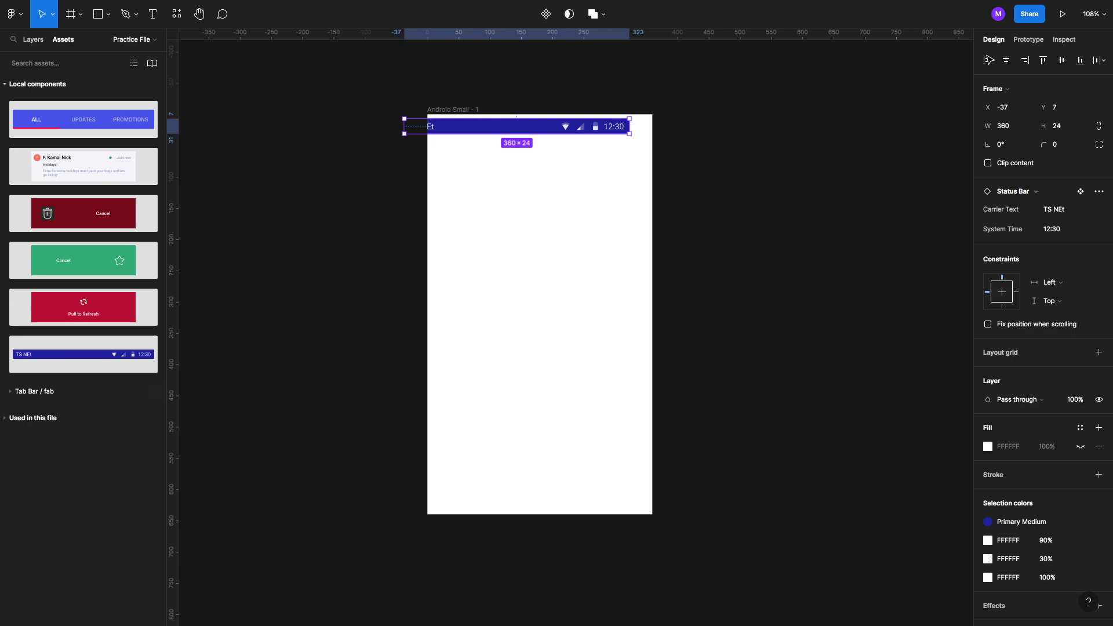
pyautogui.click(988, 61)
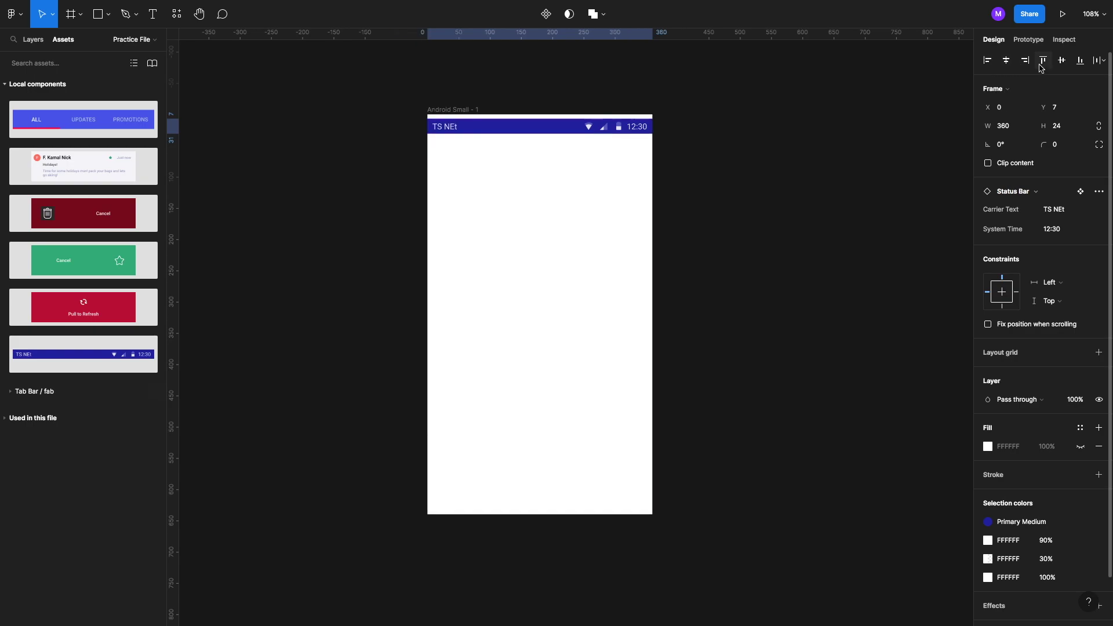
pyautogui.click(1043, 61)
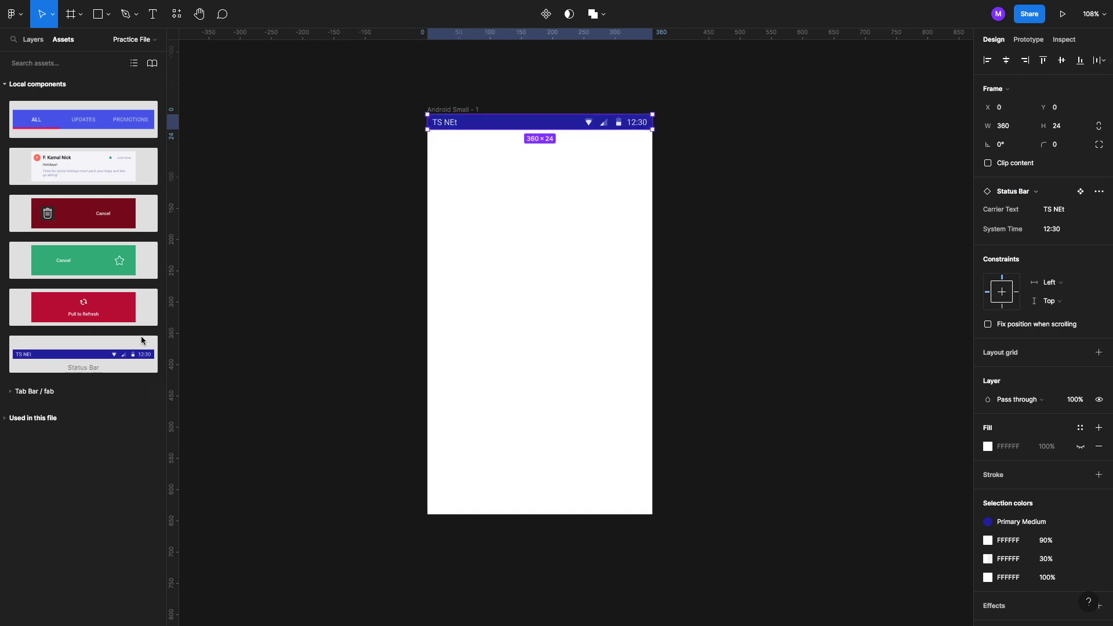
# Step: Place the Catagories Tab component directly below the status bar at Y 24, and fix both bars in position when scrolling
pyautogui.moveTo(286, 140); pyautogui.dragTo(603, 195)
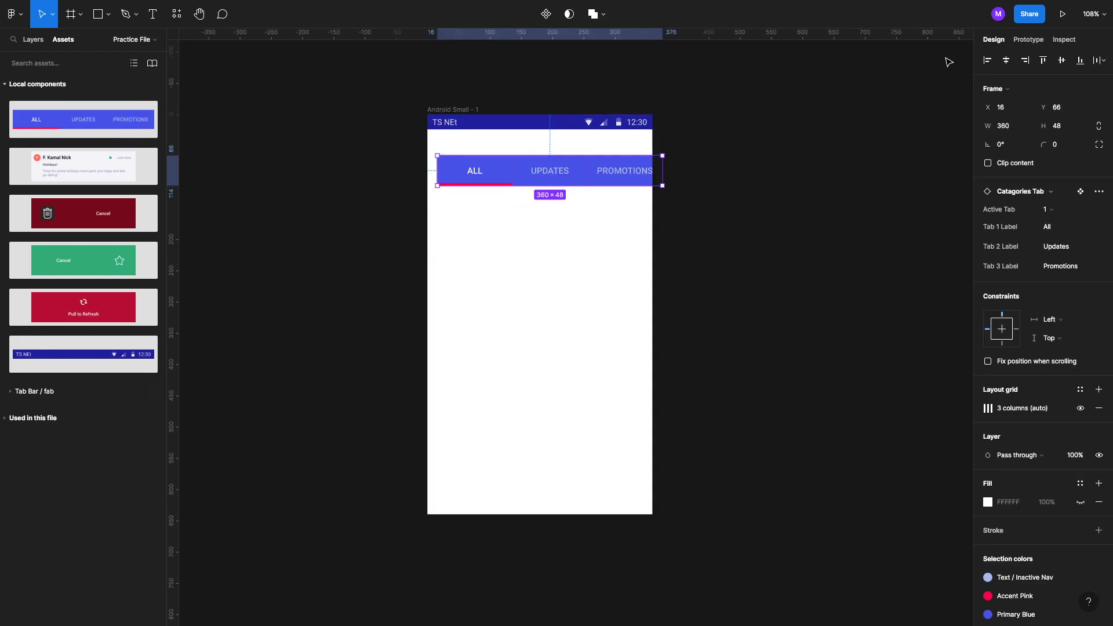
pyautogui.click(987, 59)
pyautogui.moveTo(591, 167)
pyautogui.mouseDown()
pyautogui.moveTo(595, 148)
pyautogui.moveTo(609, 175)
pyautogui.mouseUp()
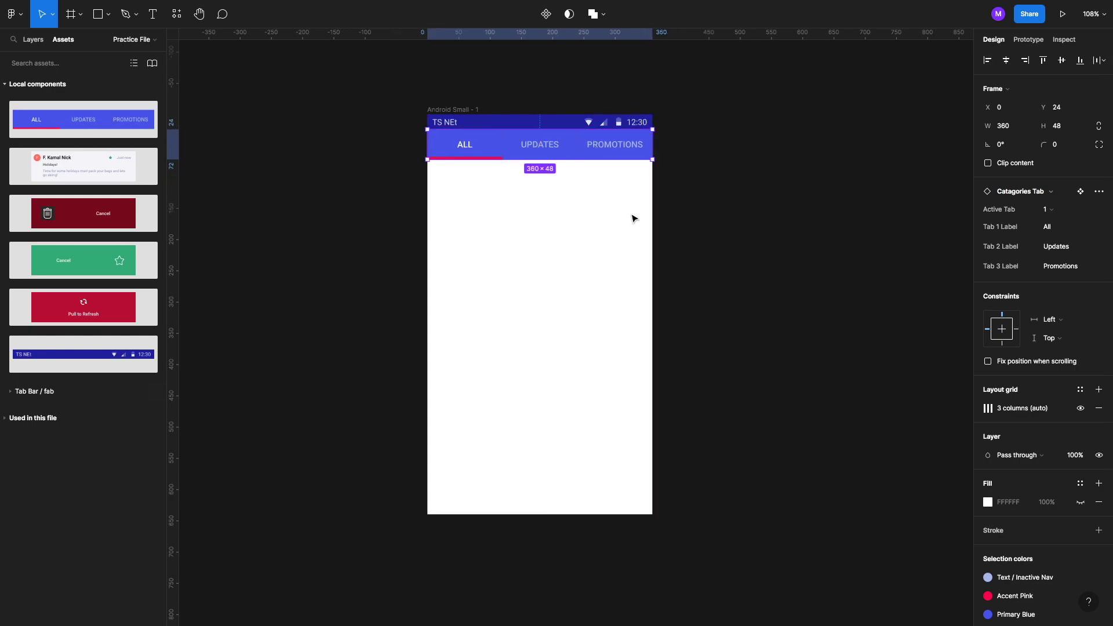
pyautogui.keyDown('shift'); pyautogui.click(584, 120); pyautogui.keyUp('shift')
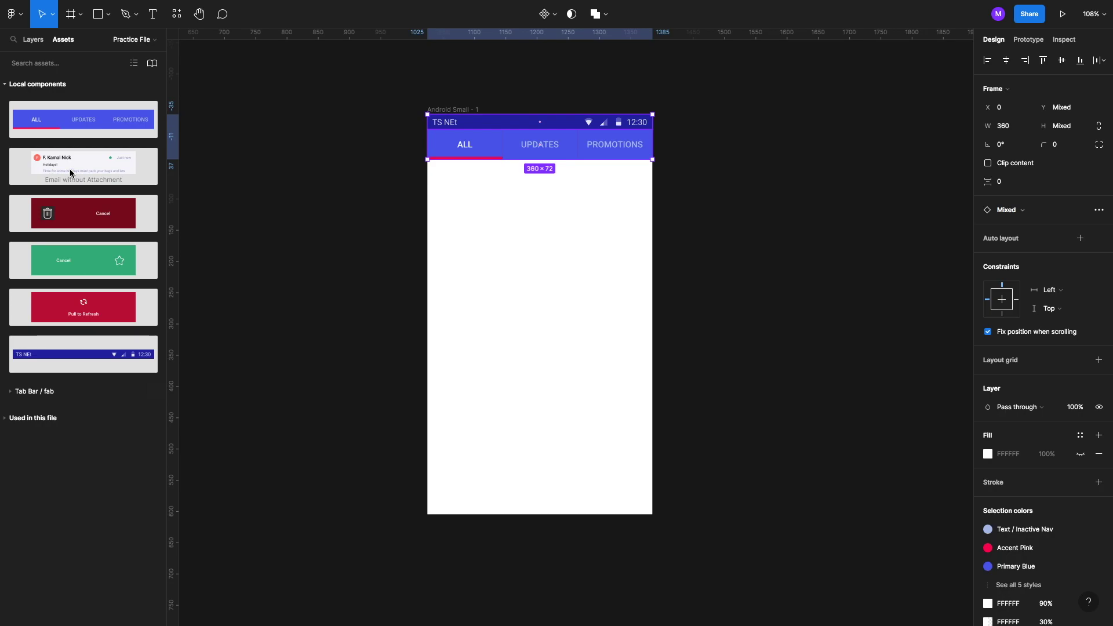
# Step: Place the Email without Attachment component directly below the category tabs and duplicate it downward into a stack of six emails
pyautogui.moveTo(69, 169); pyautogui.dragTo(525, 209)
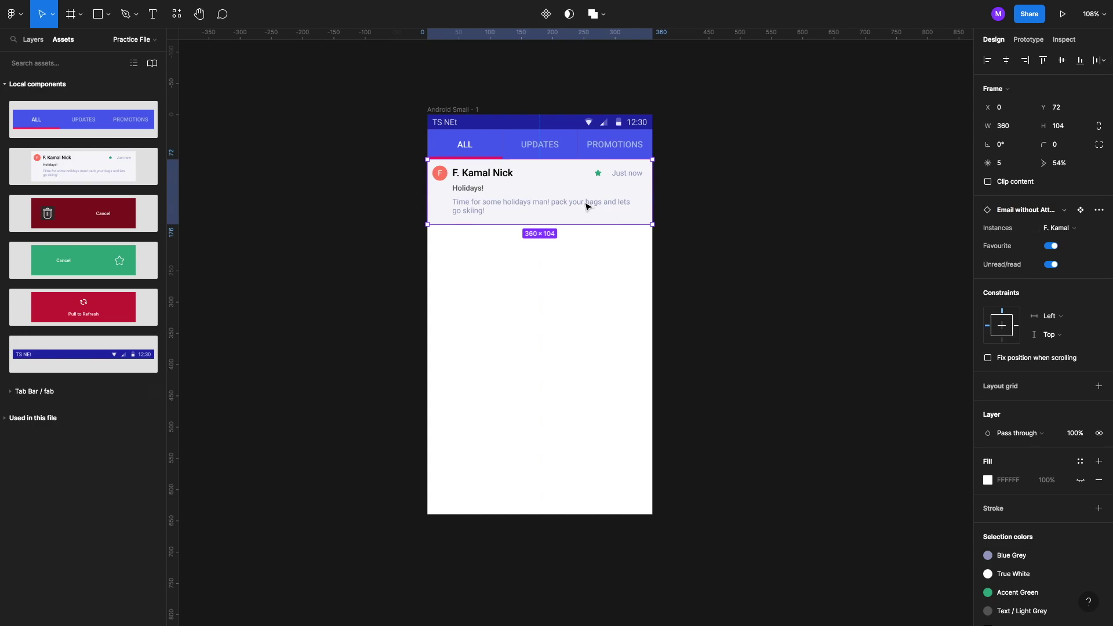
pyautogui.hotkey('ctrl', 'd')
pyautogui.moveTo(586, 205); pyautogui.dragTo(586, 270)
pyautogui.hotkey('ctrl', 'd')
pyautogui.hotkey('ctrl', 'd')
pyautogui.hotkey('ctrl', 'd')
pyautogui.hotkey('ctrl', 'd')
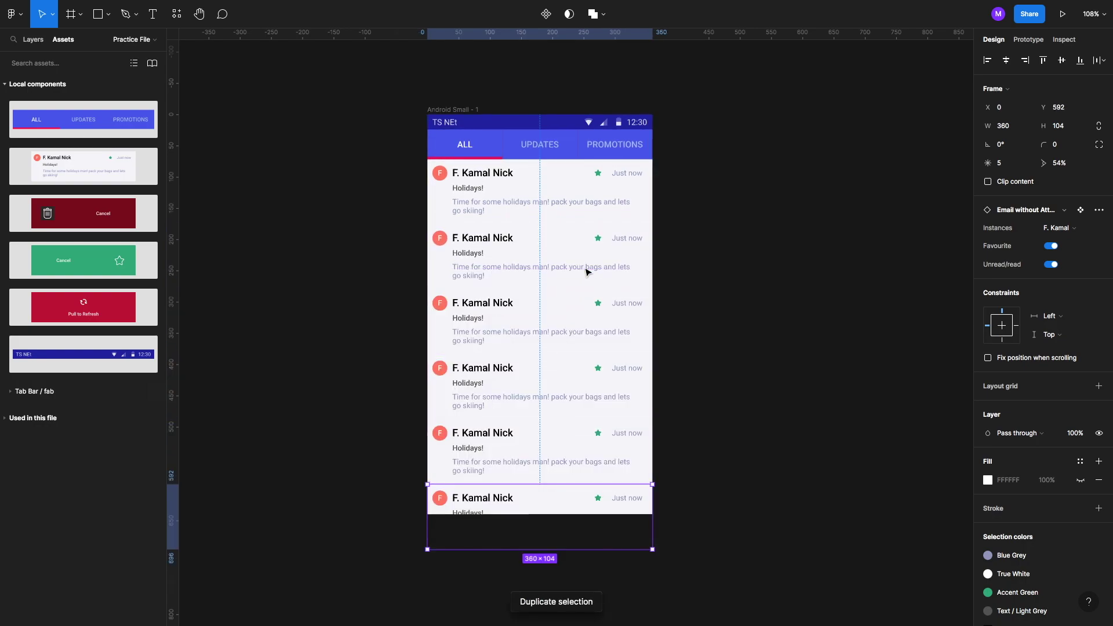
# Step: Switch the second email's instance variant to the "I'd love to work at EWA. Hire me!" message and the third email's to Daraz
pyautogui.click(579, 255)
pyautogui.click(1056, 228)
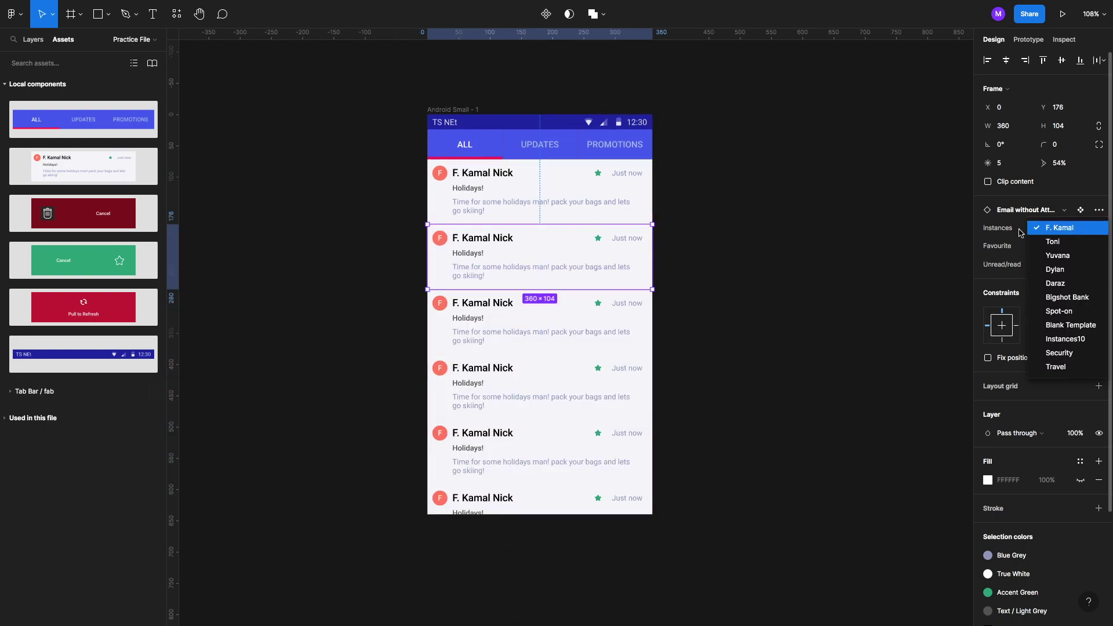
pyautogui.click(1061, 255)
pyautogui.click(579, 322)
pyautogui.click(1056, 209)
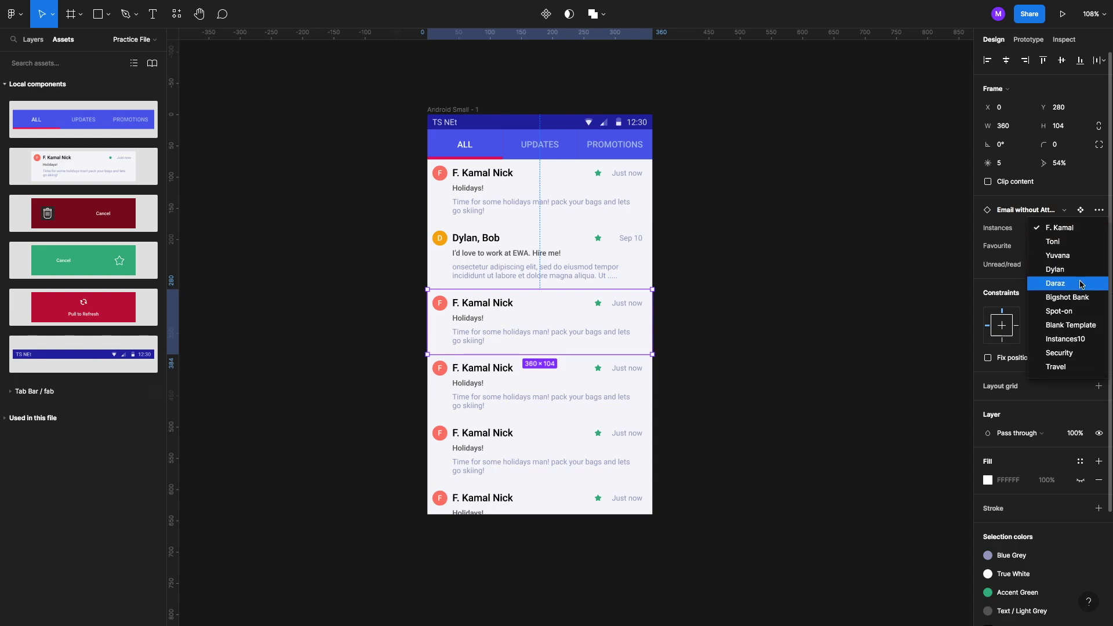
pyautogui.click(1060, 284)
# Step: Switch the fourth, fifth and sixth emails' instance variants to Bigshot Bank, Spot-on and Security
pyautogui.click(579, 385)
pyautogui.click(1051, 228)
pyautogui.click(1056, 228)
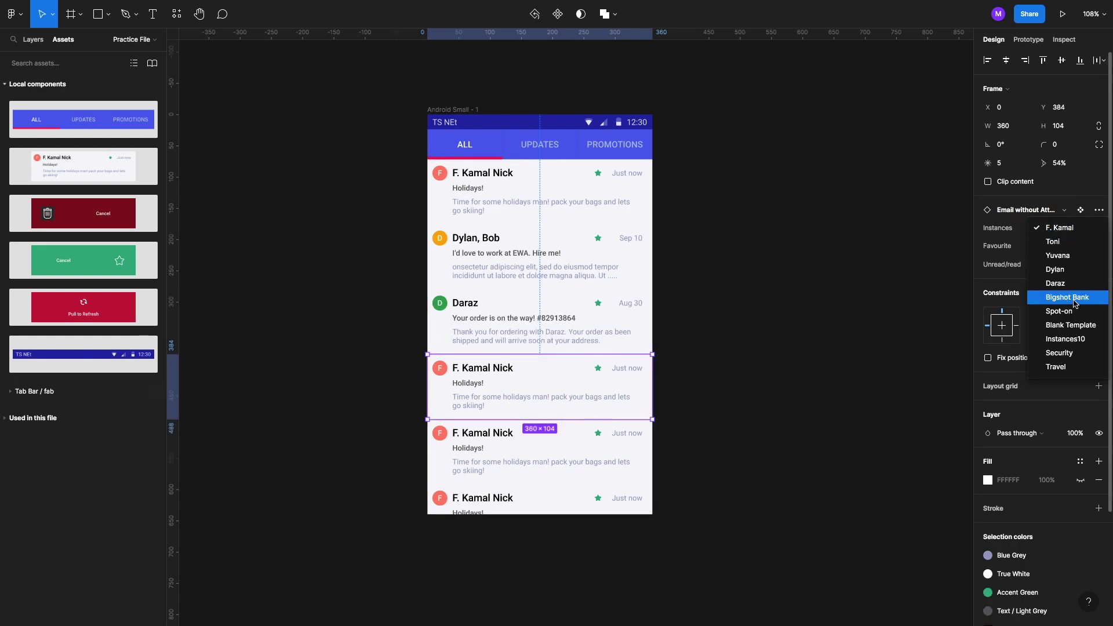
pyautogui.click(1066, 297)
pyautogui.click(580, 452)
pyautogui.click(1056, 228)
pyautogui.click(1059, 311)
pyautogui.click(579, 499)
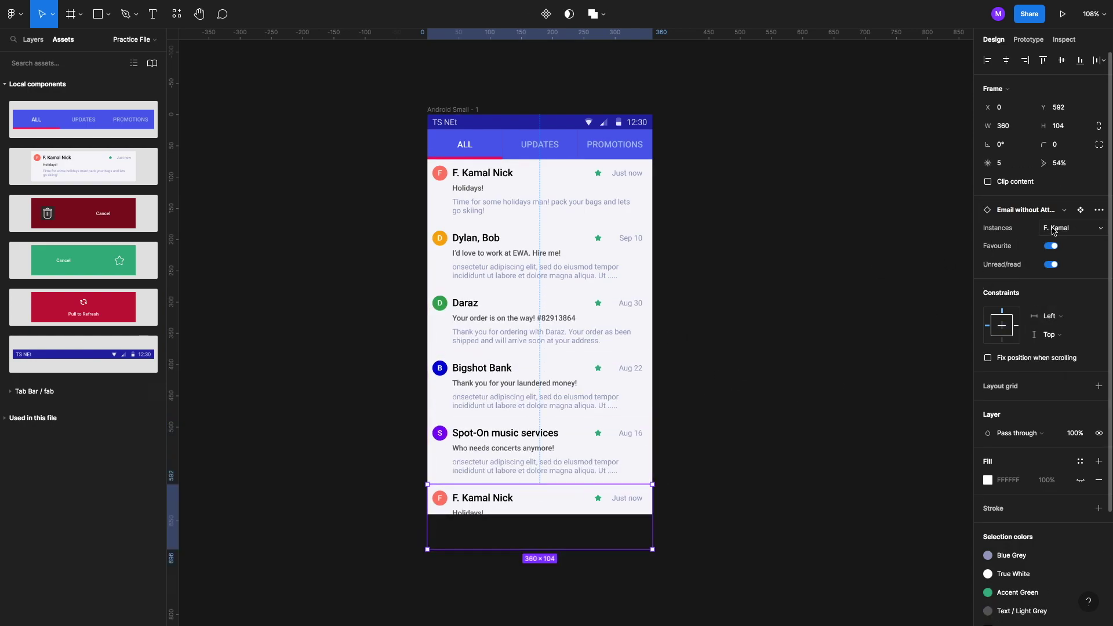
pyautogui.click(1056, 228)
pyautogui.click(1090, 355)
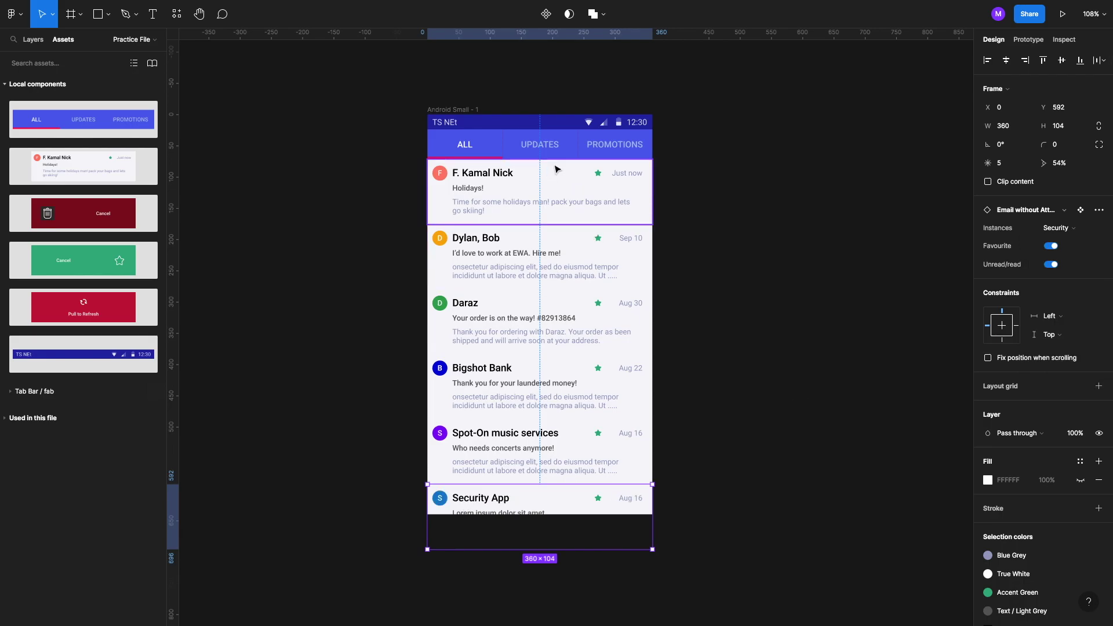
# Step: Turn off the Favourite property for all six email instances and wrap them together in one frame
pyautogui.doubleClick(486, 441)
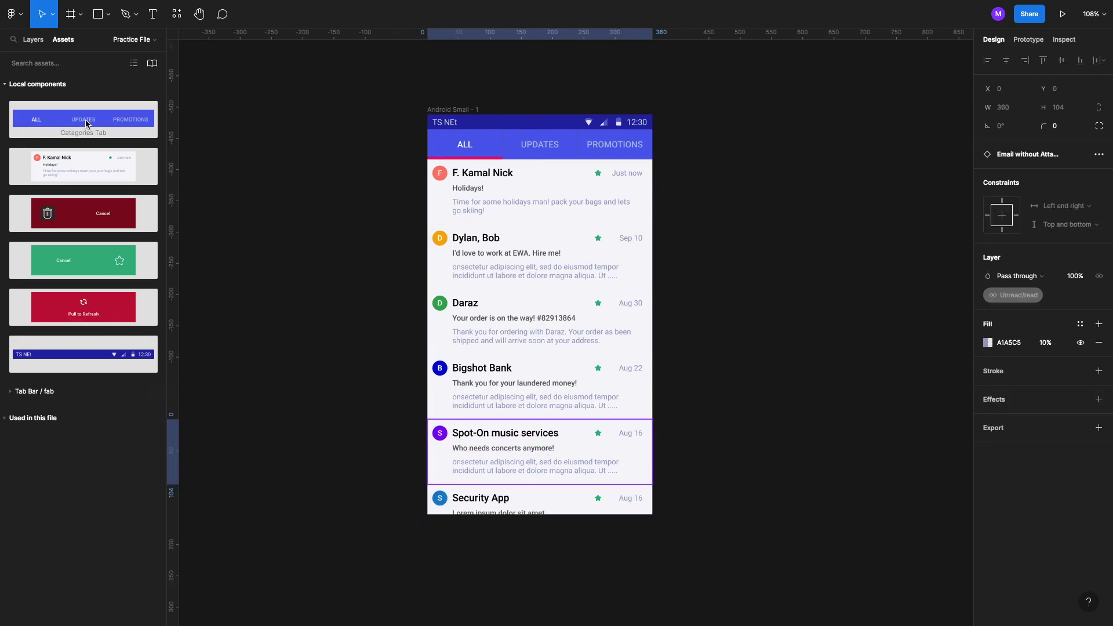
pyautogui.click(33, 39)
pyautogui.click(13, 245)
pyautogui.hotkey('ctrl', 'a')
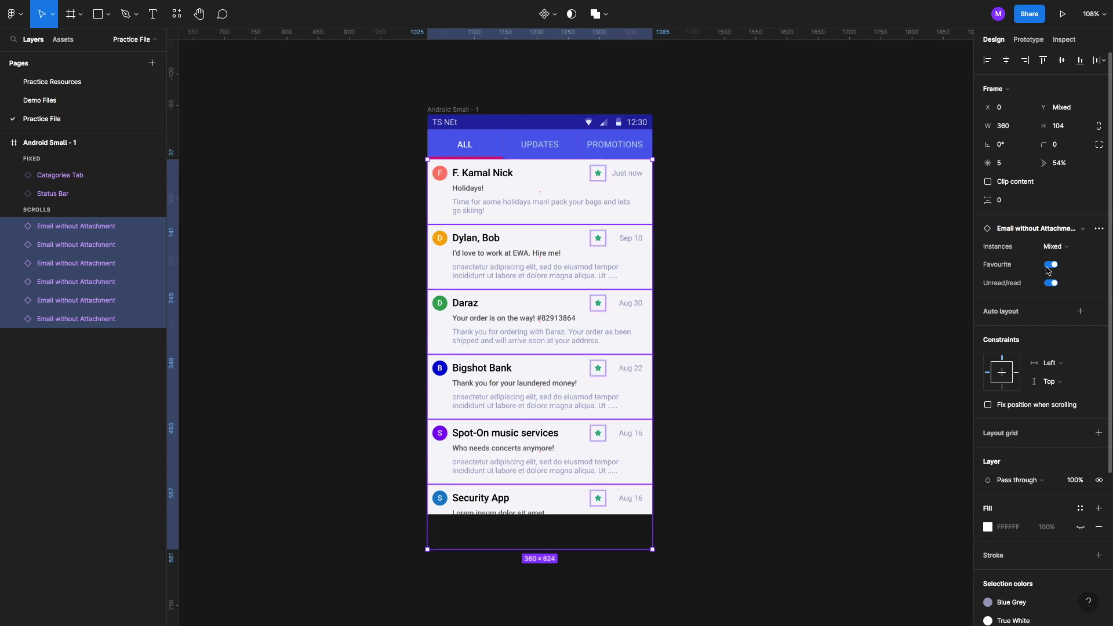
pyautogui.click(1050, 264)
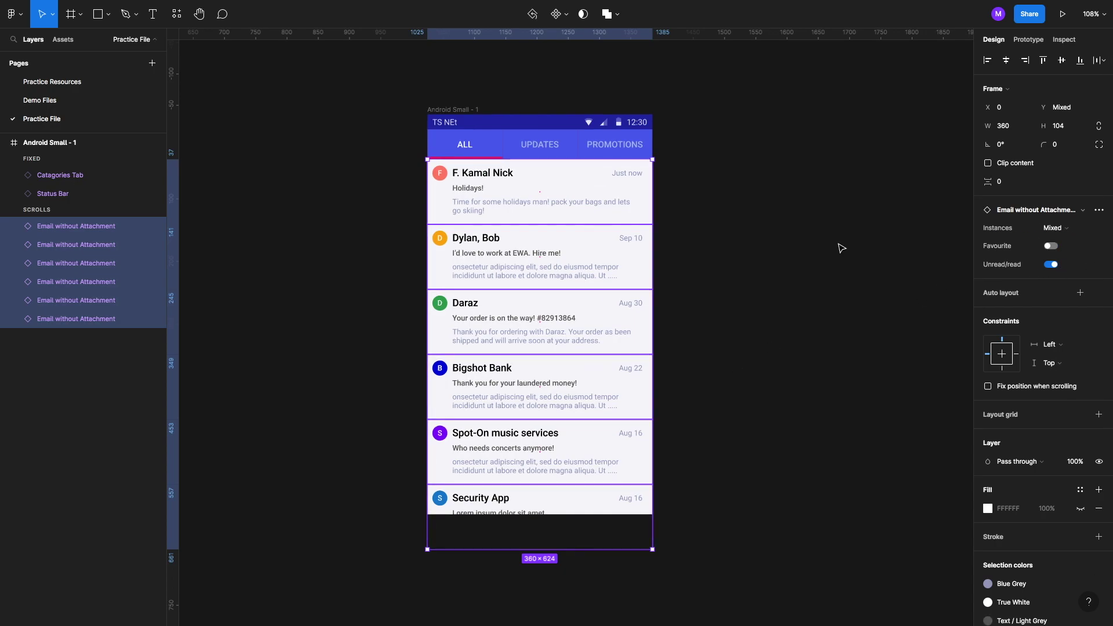
pyautogui.rightClick(563, 185)
pyautogui.click(597, 338)
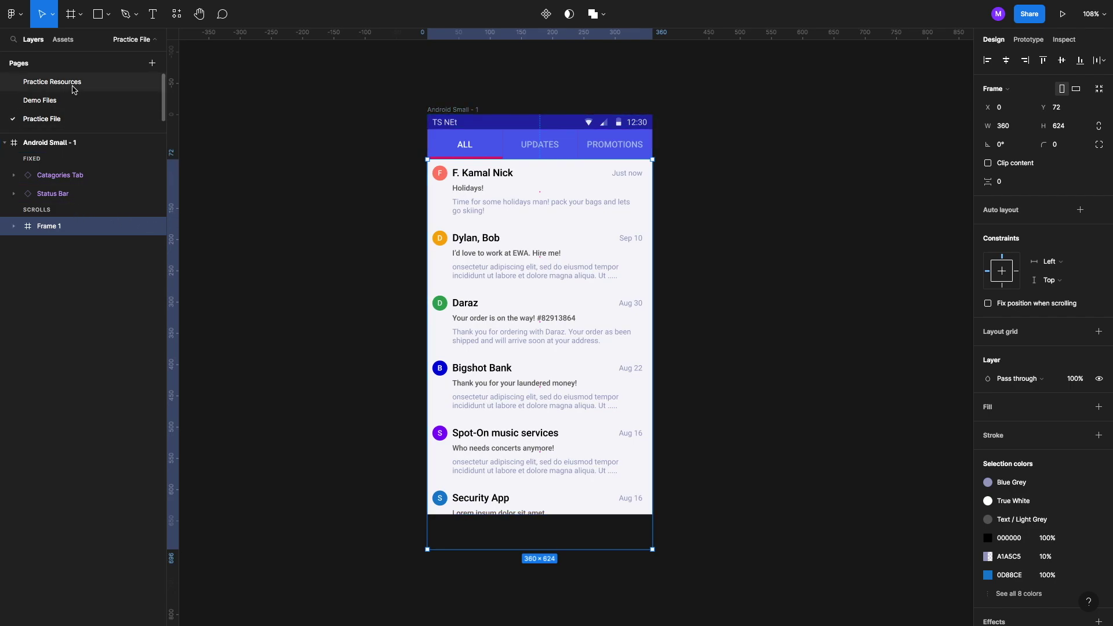
# Step: Place the Refresh component over the top of the phone frame at X 0, Y -33, and set its opacity to 0%
pyautogui.click(62, 39)
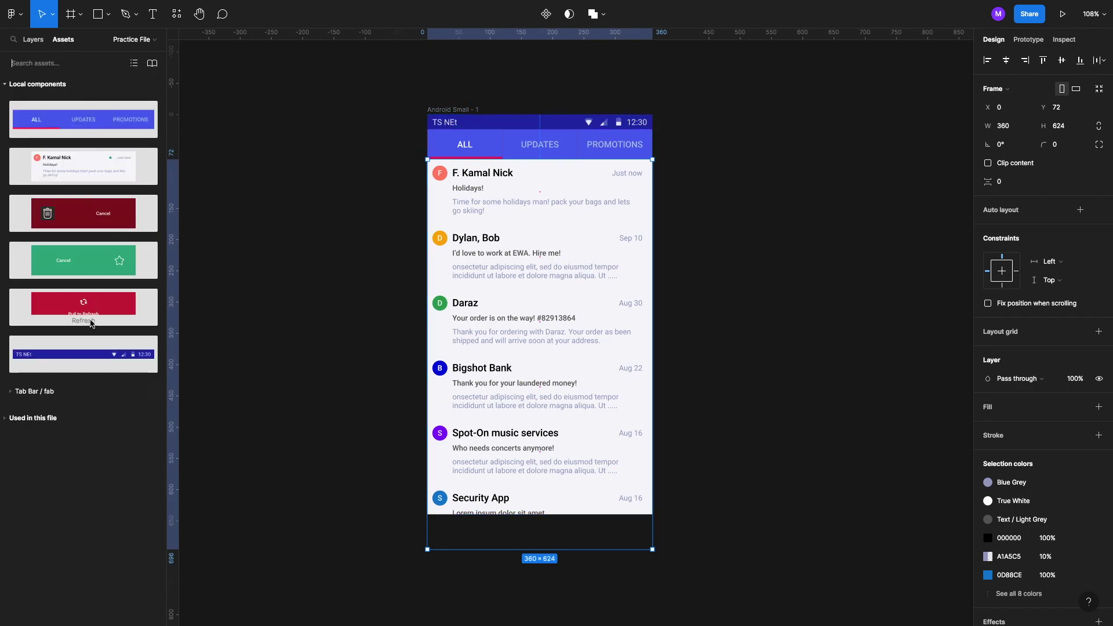
pyautogui.moveTo(311, 229); pyautogui.dragTo(633, 139)
pyautogui.scroll(5, 555, 183)
pyautogui.scroll(5, 633, 138)
pyautogui.scroll(-10, 632, 138)
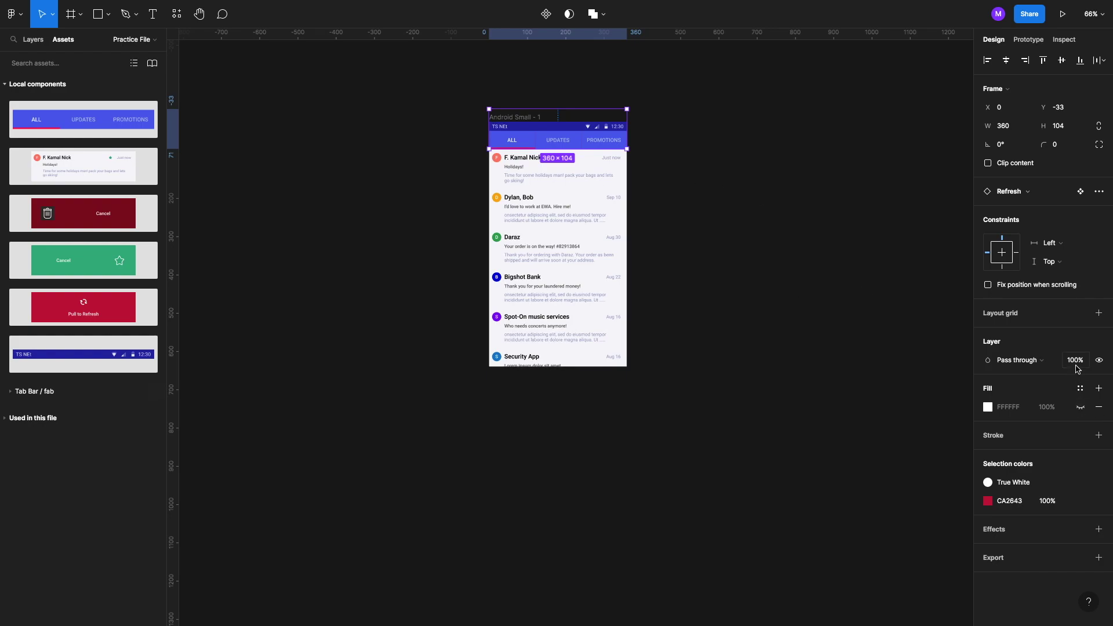
pyautogui.press('0')
pyautogui.press('0')
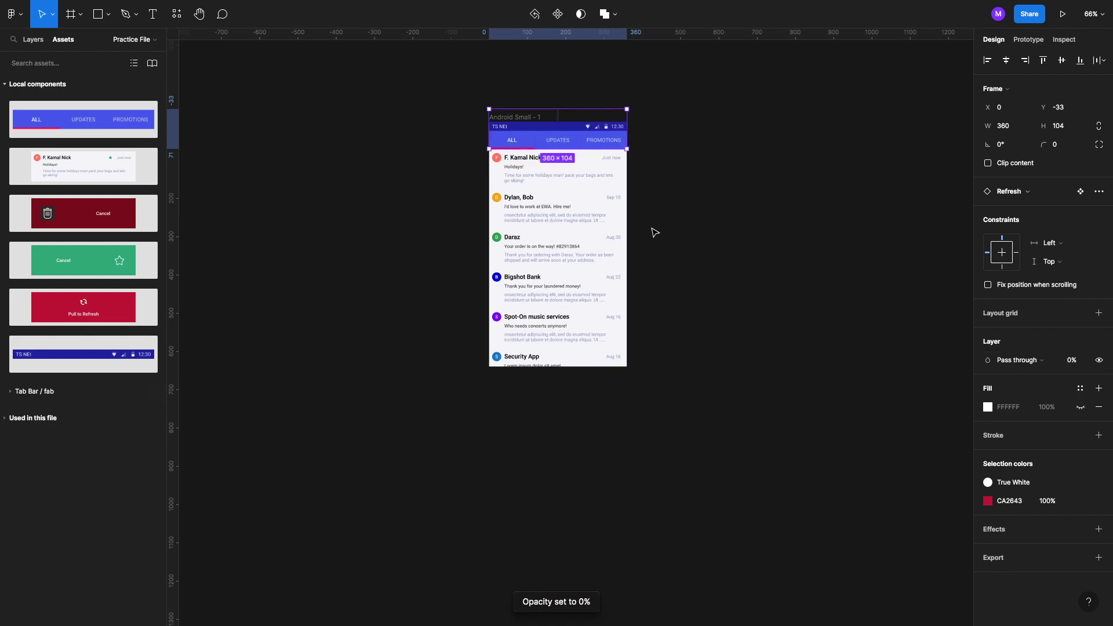
pyautogui.hscroll(3, 653, 234)
pyautogui.click(347, 209)
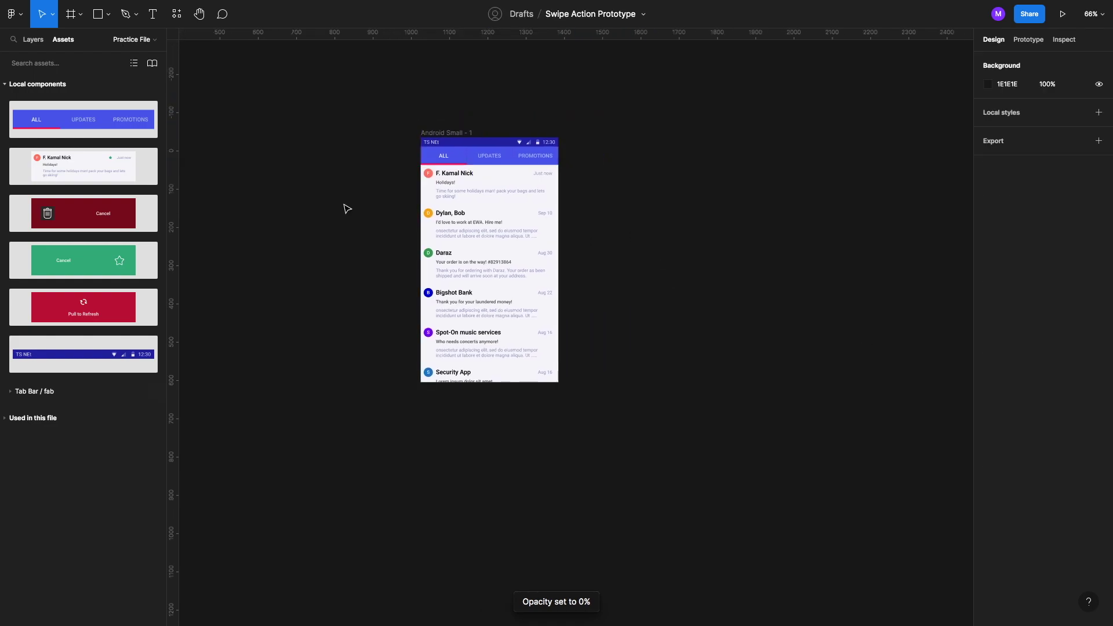
# Step: Duplicate the Android Small - 1 frame to create a second screen beside it
pyautogui.click(438, 133)
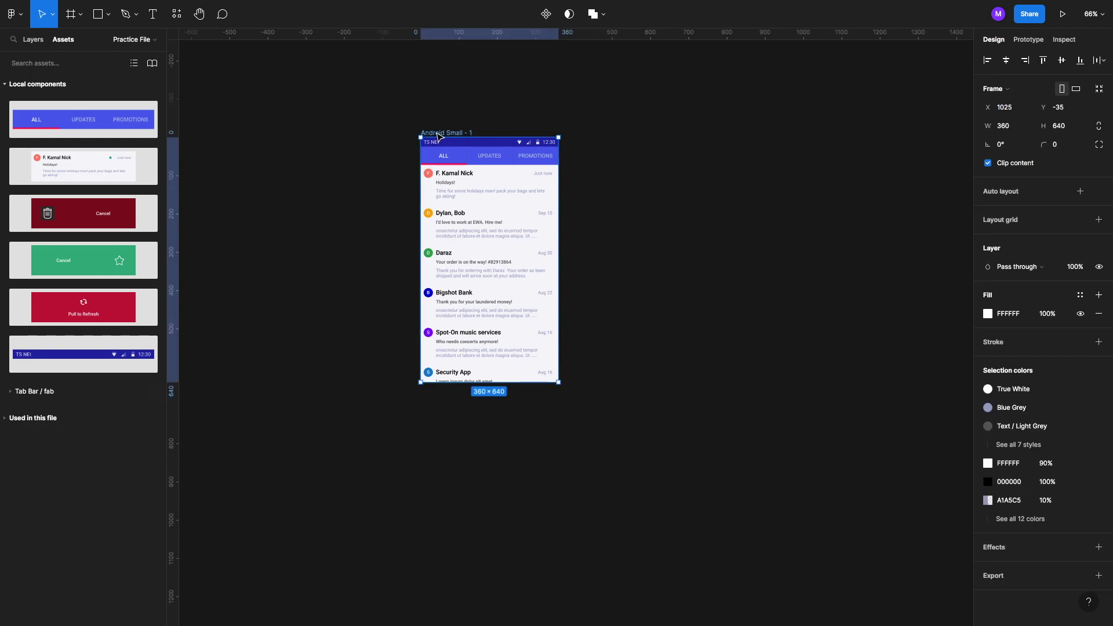
pyautogui.hotkey('ctrl', 'd')
pyautogui.hscroll(2, 437, 137)
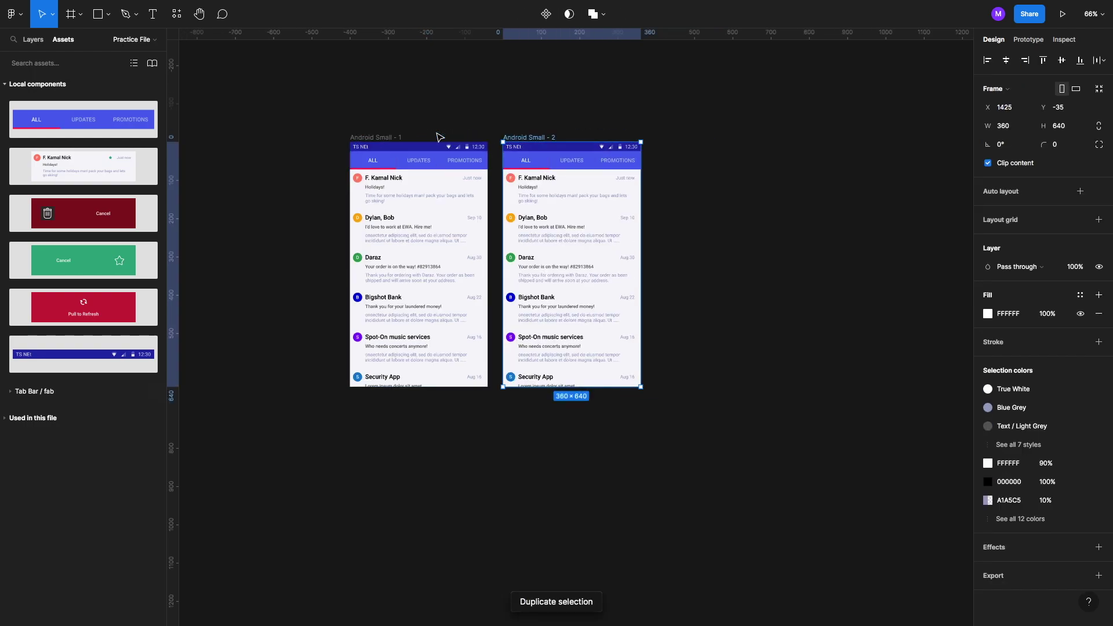
pyautogui.hscroll(2, 390, 169)
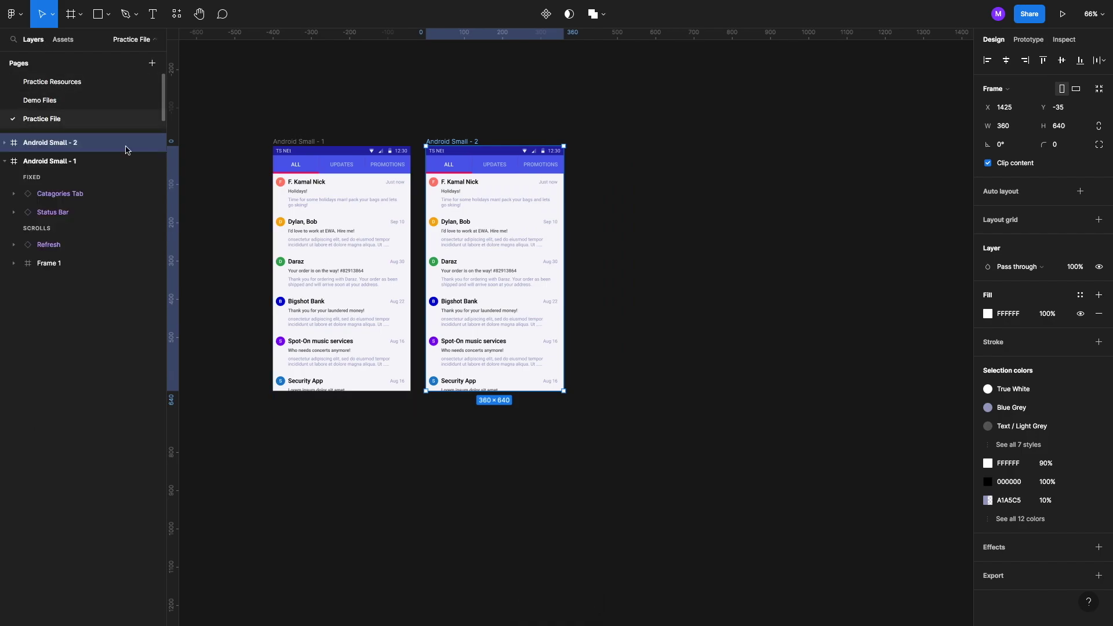
# Step: In Android Small - 2, move the Refresh component and the Frame 1 email list down together until Refresh is at Y 67
pyautogui.click(86, 245)
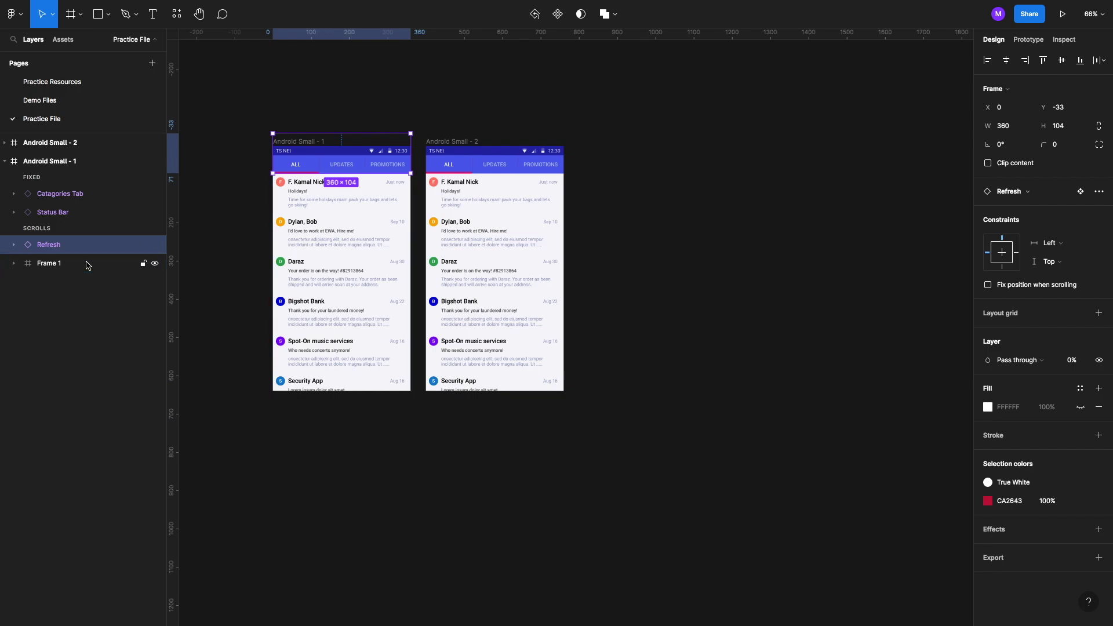
pyautogui.keyDown('shift'); pyautogui.click(86, 264); pyautogui.keyUp('shift')
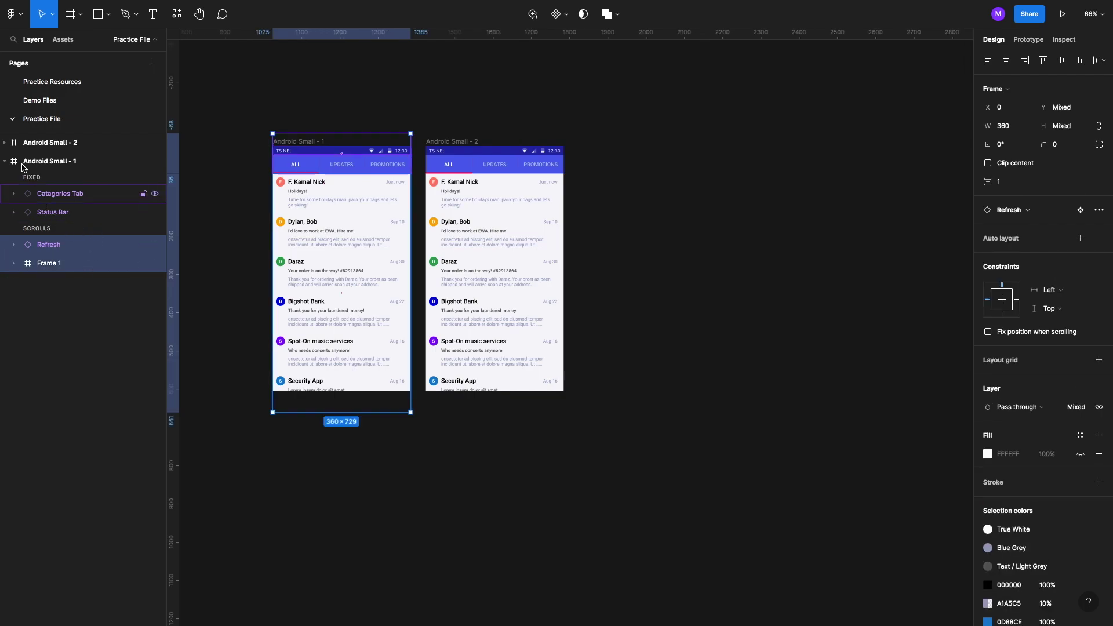
pyautogui.click(5, 160)
pyautogui.click(5, 142)
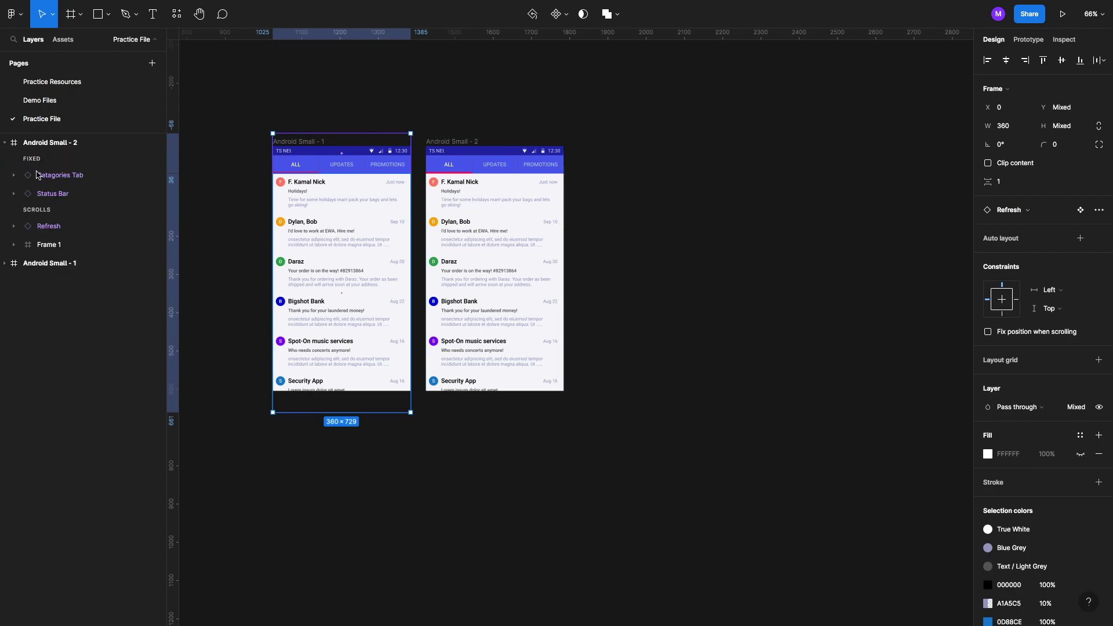
pyautogui.click(51, 235)
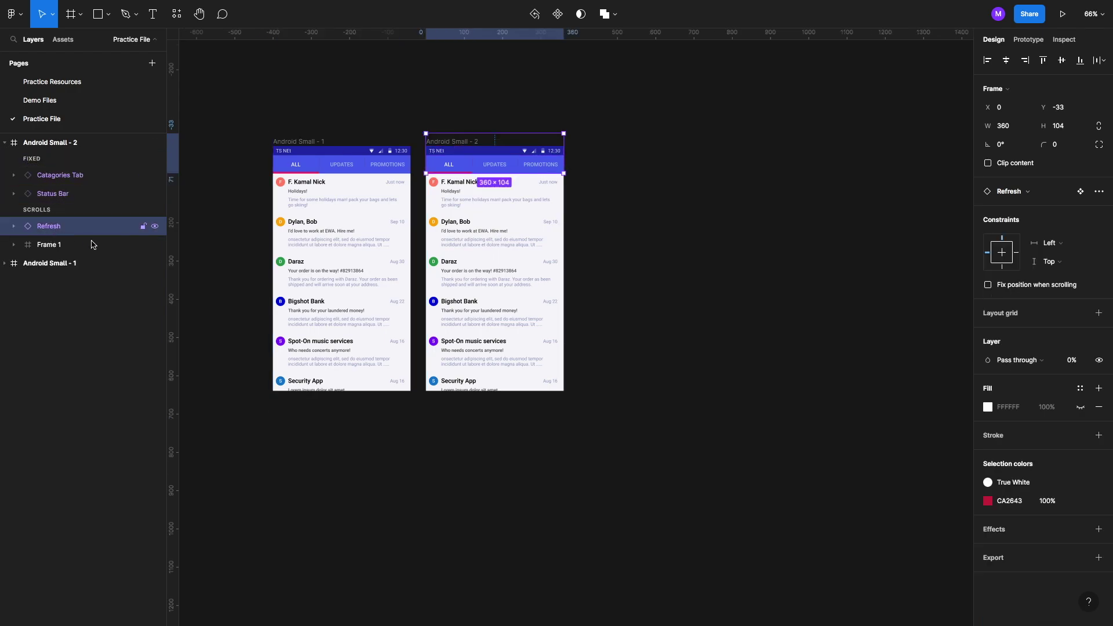
pyautogui.keyDown('shift'); pyautogui.click(94, 246); pyautogui.keyUp('shift')
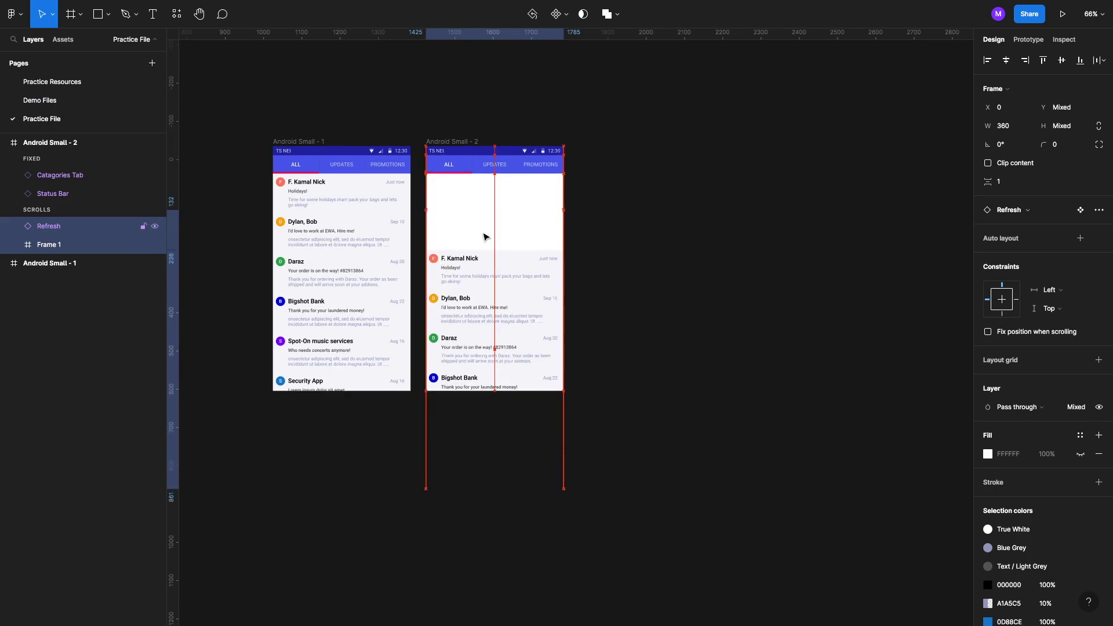
pyautogui.scroll(5, 504, 214)
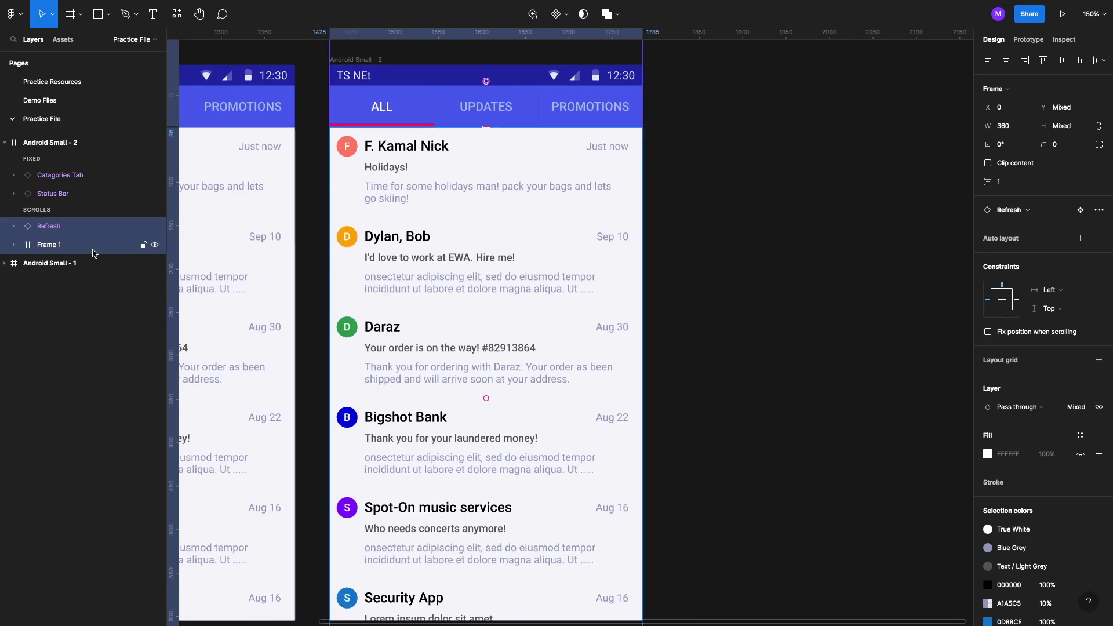
# Step: Set the Refresh banner in Android Small - 2 to 100% opacity and lower it together with the email list to Y 72
pyautogui.click(124, 227)
pyautogui.press('0')
pyautogui.press('0')
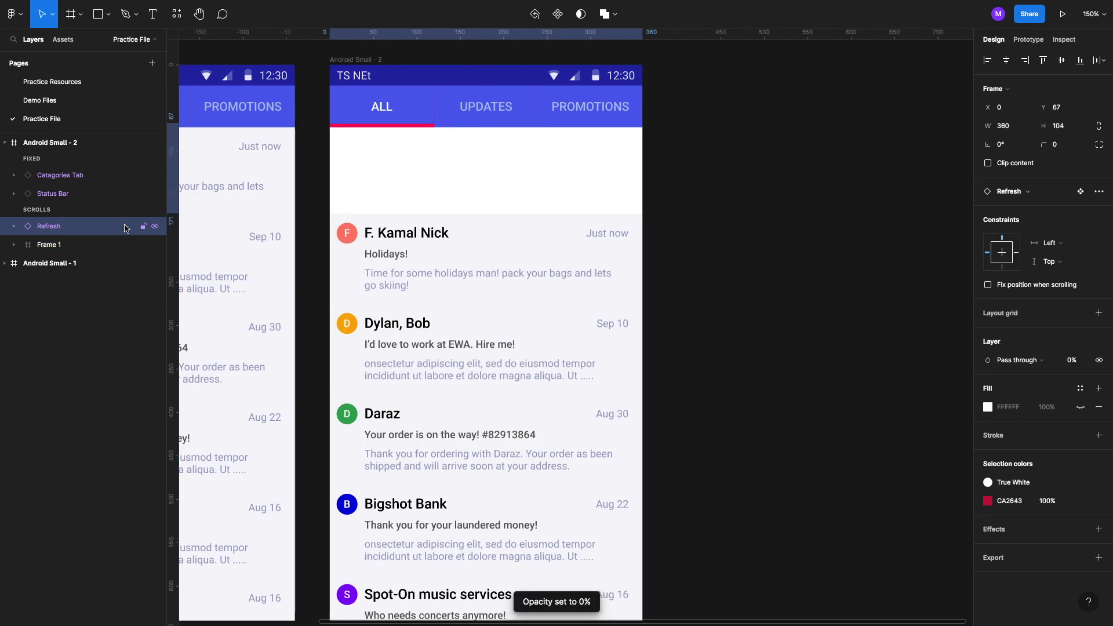
pyautogui.press('0')
pyautogui.keyDown('shift'); pyautogui.click(48, 244); pyautogui.keyUp('shift')
pyautogui.scroll(-5, 628, 157)
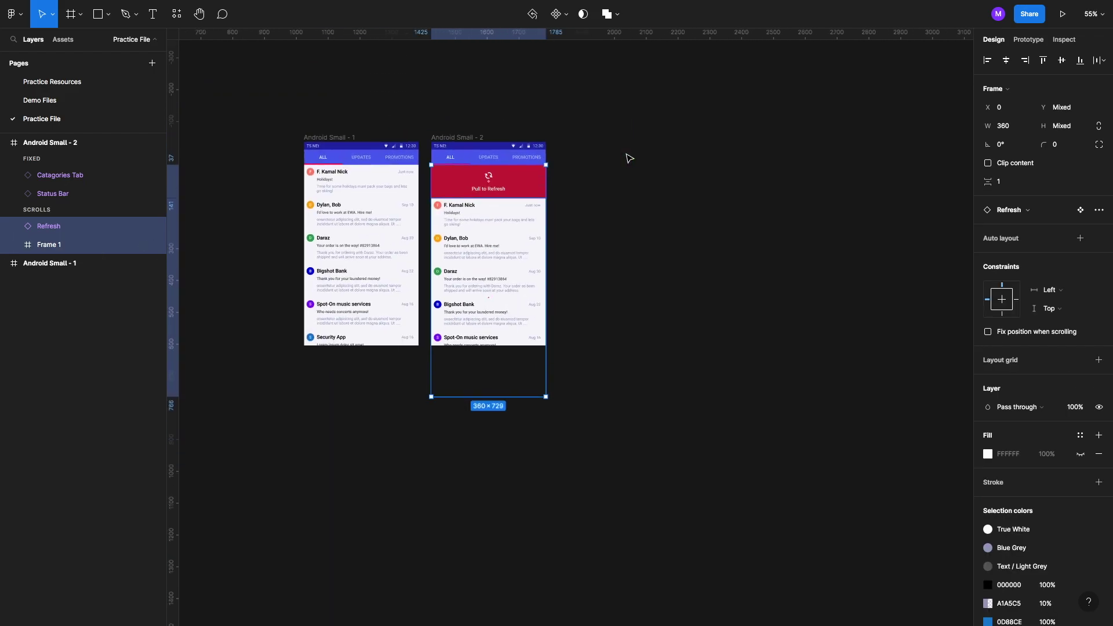
# Step: Duplicate the Android Small - 2 frame to create a third screen beside it
pyautogui.click(440, 139)
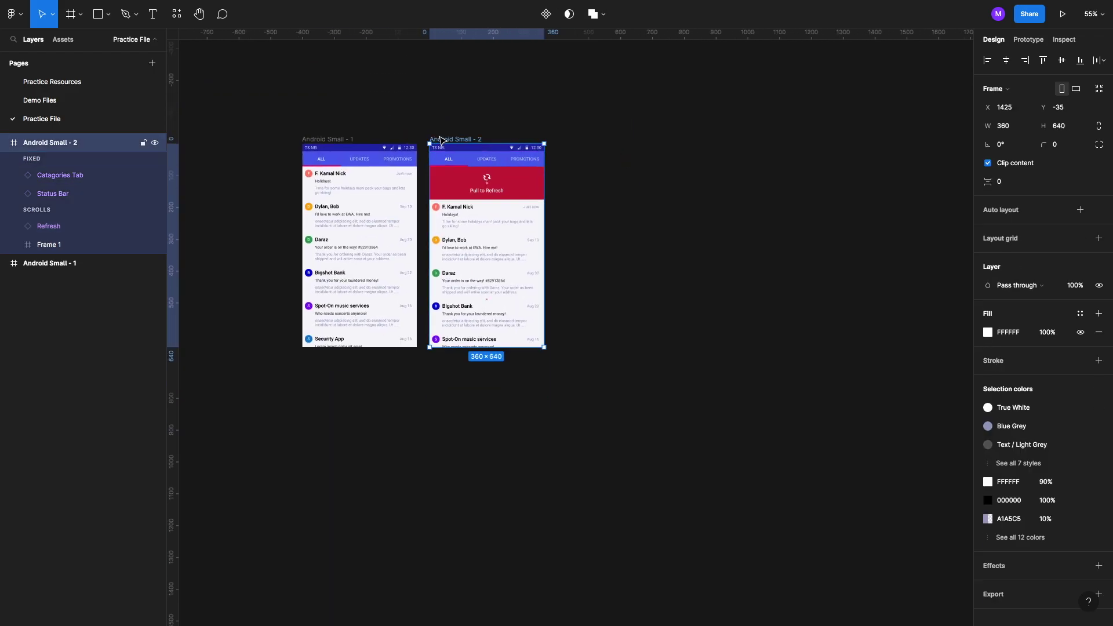
pyautogui.hotkey('ctrl', 'd')
pyautogui.hscroll(2, 663, 179)
# Step: Detach the Refresh instance in Android Small - 3 and change the rotation of its refresh icon
pyautogui.click(592, 199)
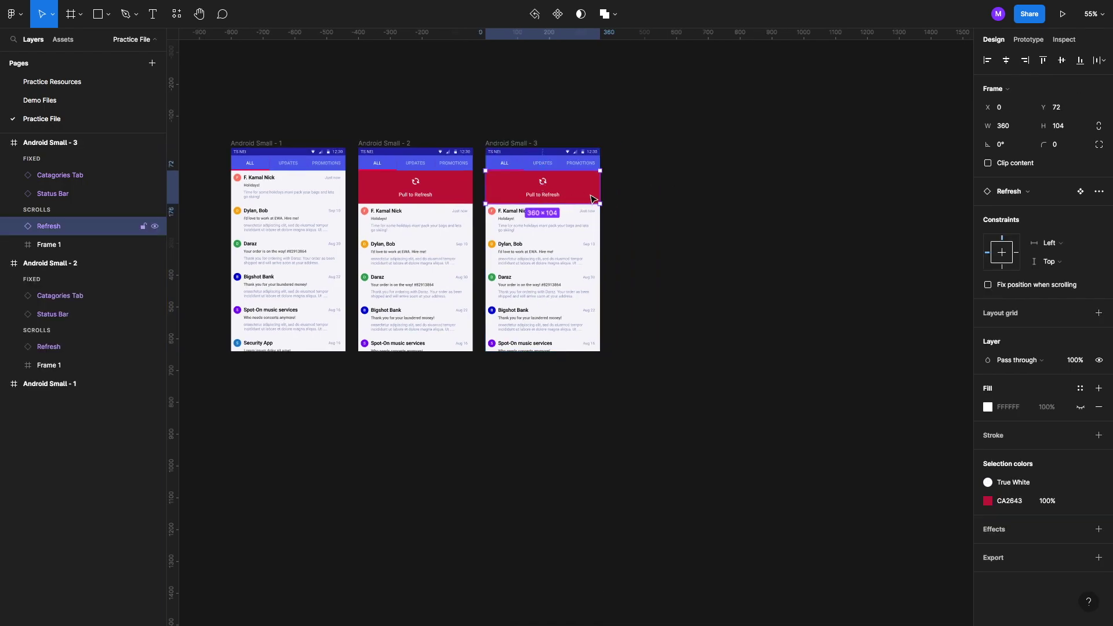
pyautogui.rightClick(593, 199)
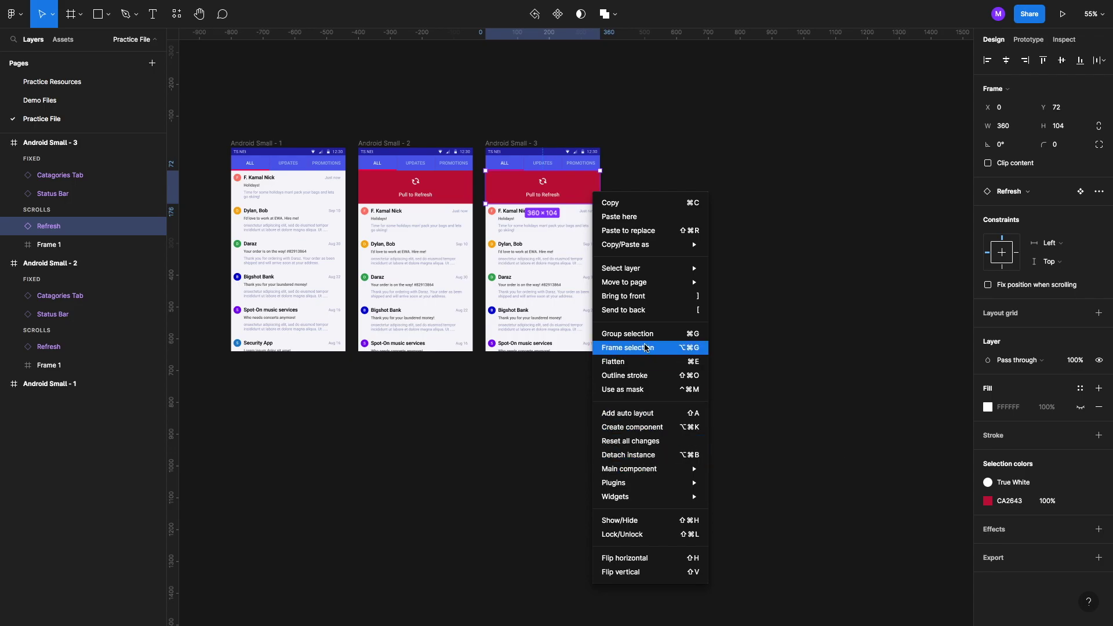
pyautogui.hscroll(3, 578, 186)
pyautogui.click(556, 454)
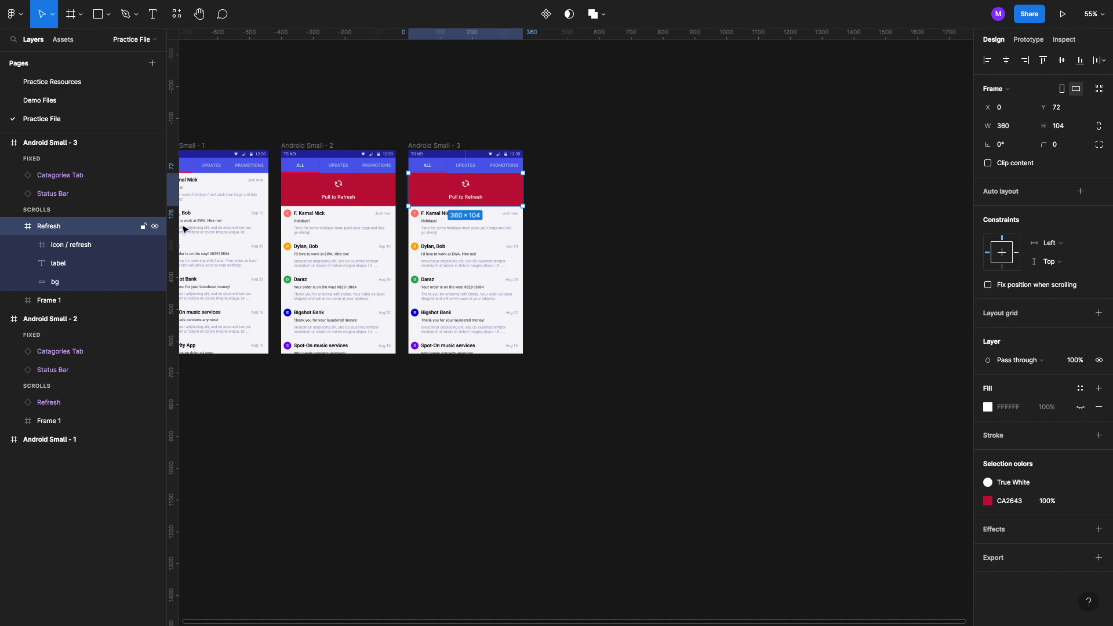
pyautogui.click(115, 246)
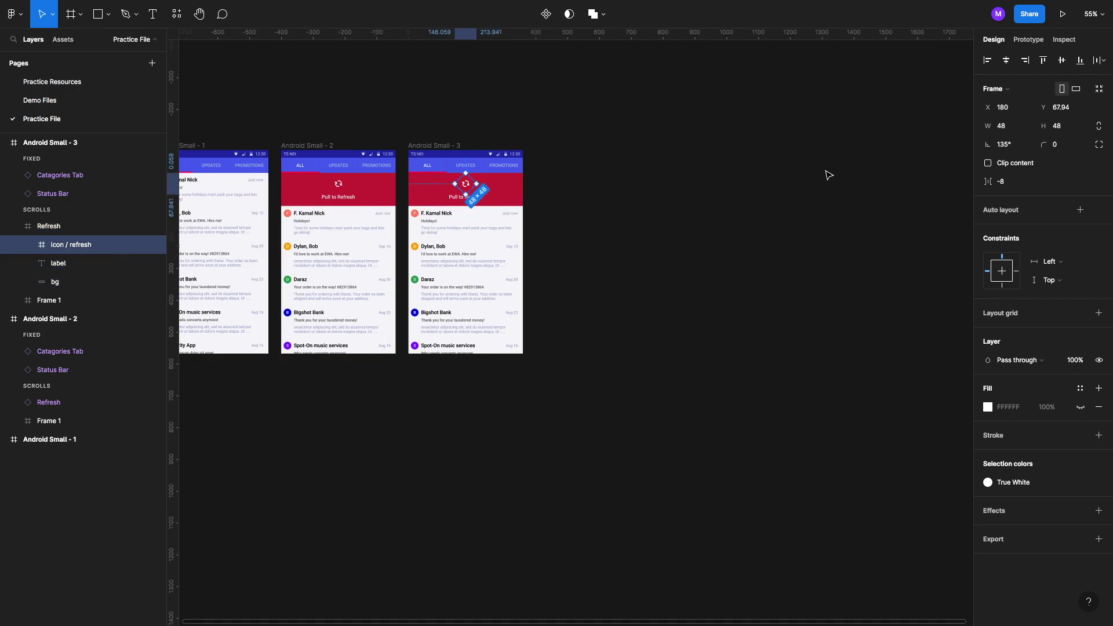
pyautogui.click(1020, 145)
pyautogui.press('Escape')
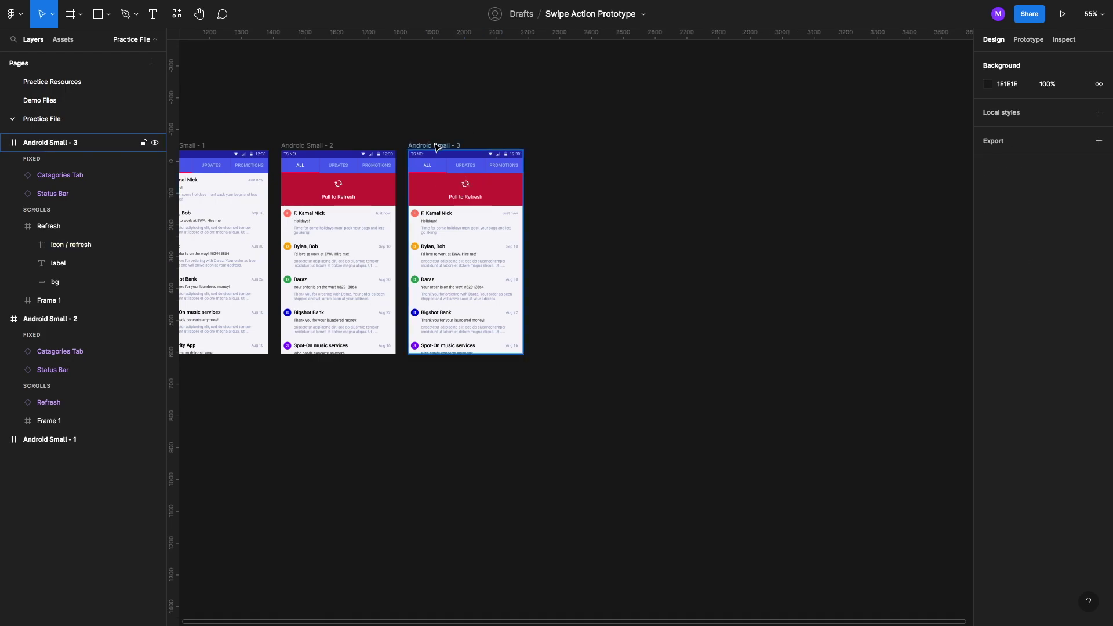
# Step: Duplicate Android Small - 3 and, in the copy, move Refresh and the email list up together until Refresh is at Y -32
pyautogui.click(437, 147)
pyautogui.hotkey('ctrl', 'd')
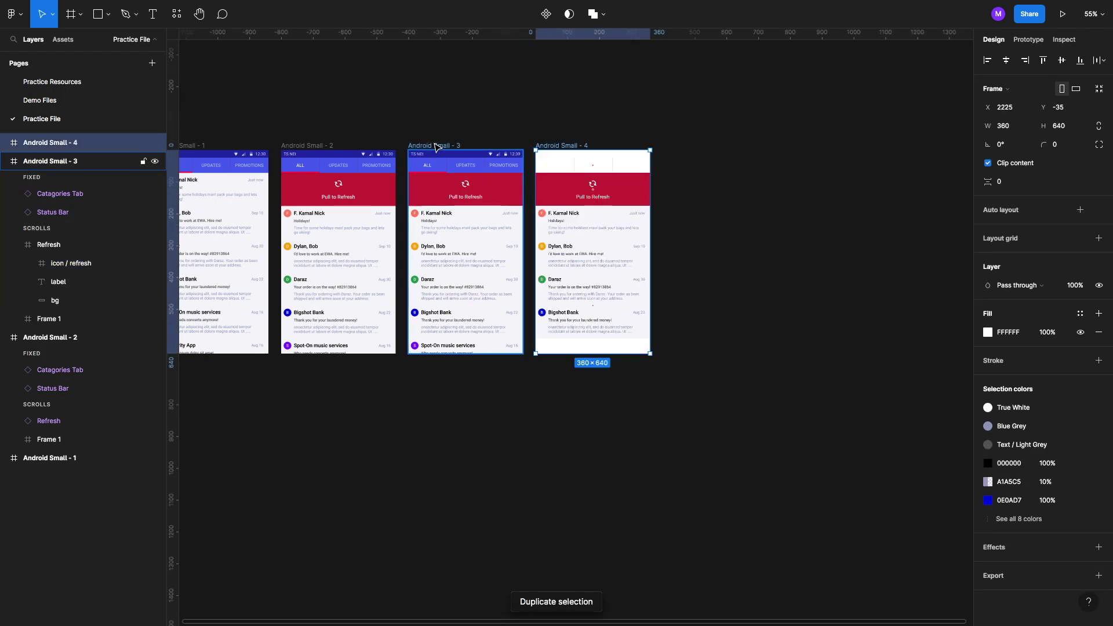
pyautogui.click(5, 142)
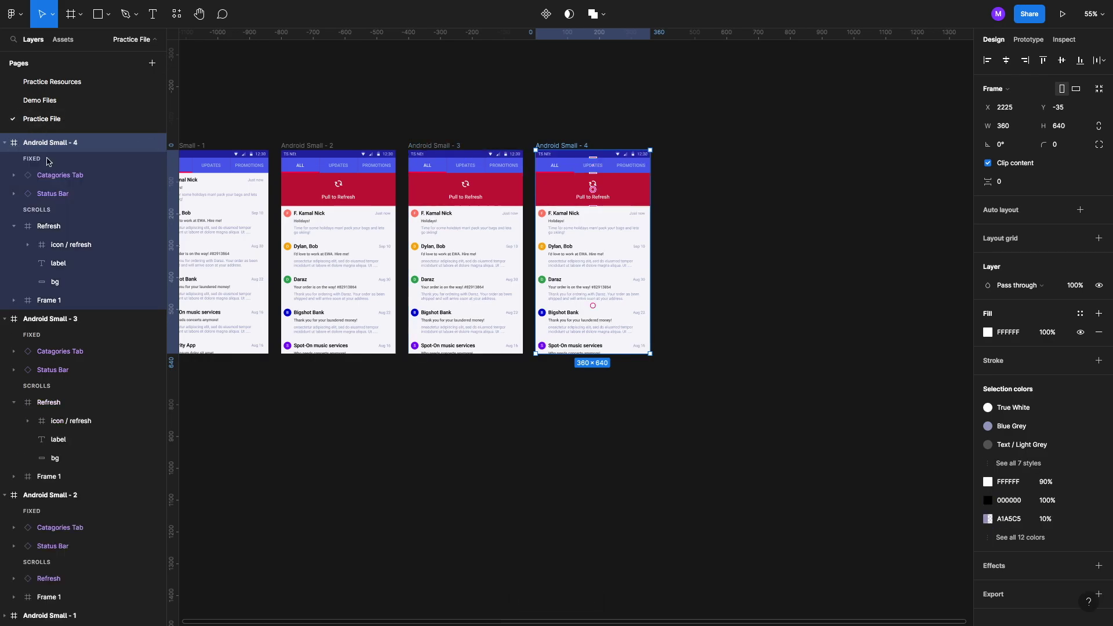
pyautogui.click(76, 225)
pyautogui.keyDown('shift'); pyautogui.click(49, 300); pyautogui.keyUp('shift')
pyautogui.hotkey('shift', '2')
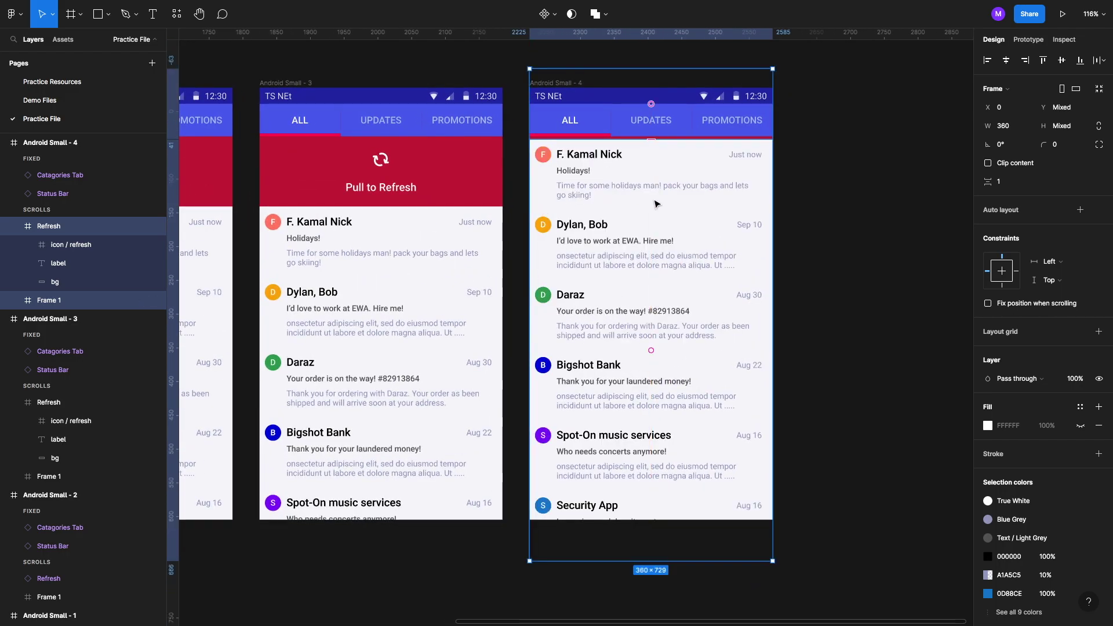
pyautogui.scroll(-5, 655, 206)
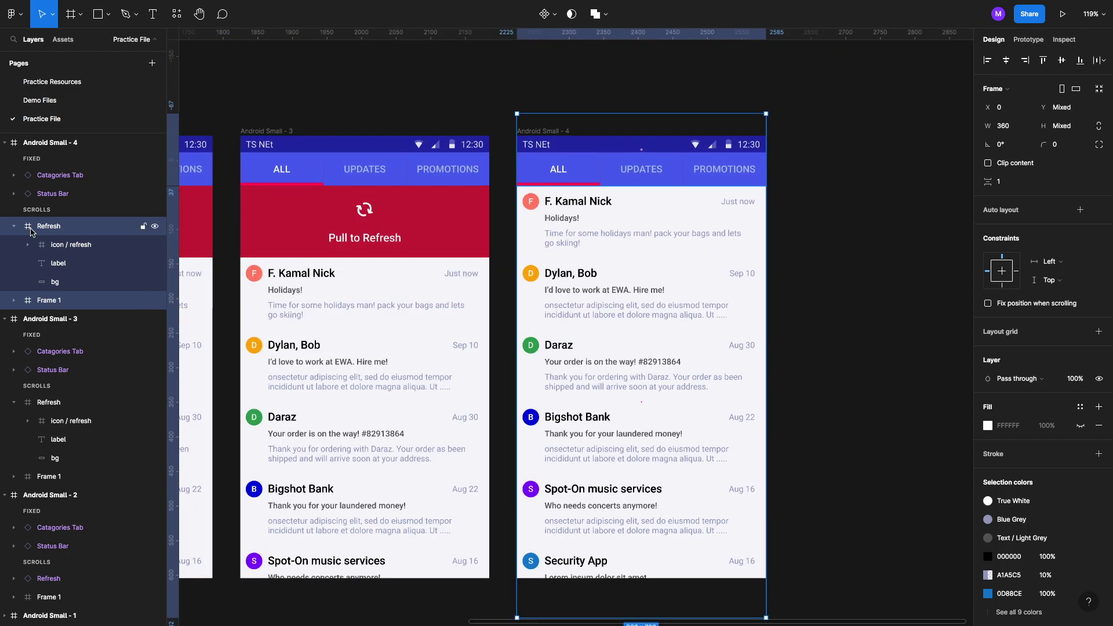
# Step: Set the opacity of the Refresh frame in Android Small - 4 to 0%
pyautogui.click(109, 232)
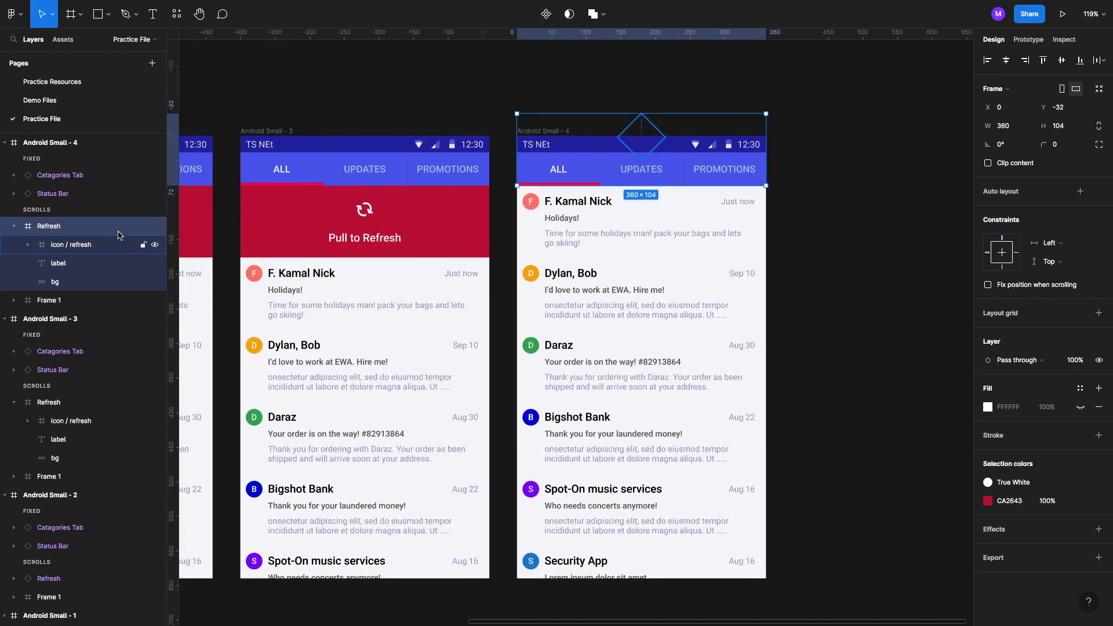
pyautogui.press('0')
pyautogui.press('0')
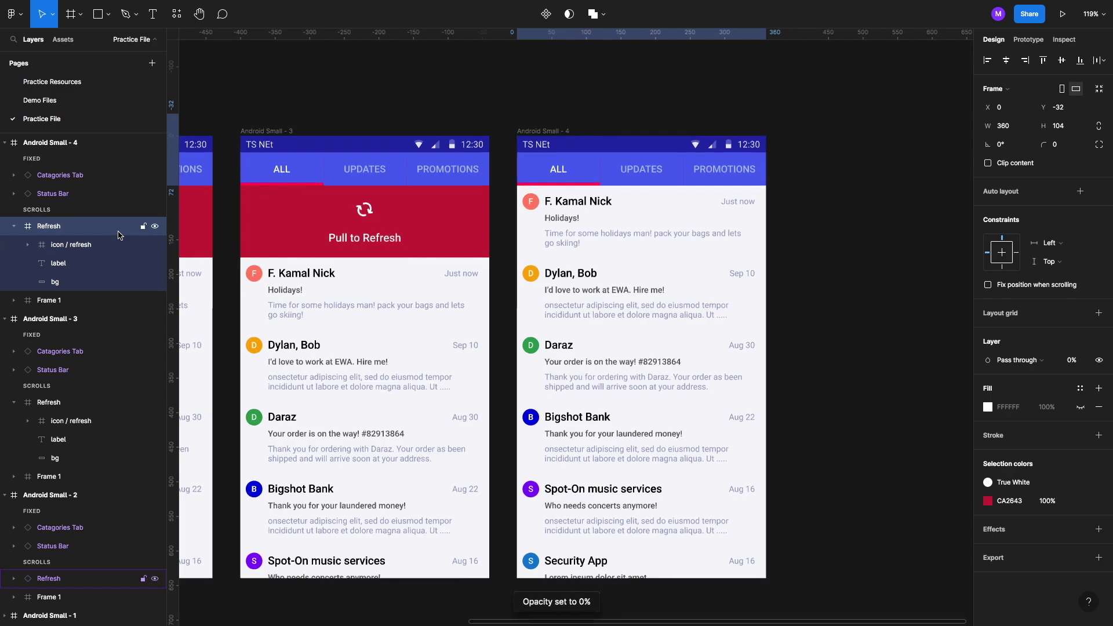
pyautogui.scroll(-5, 375, 204)
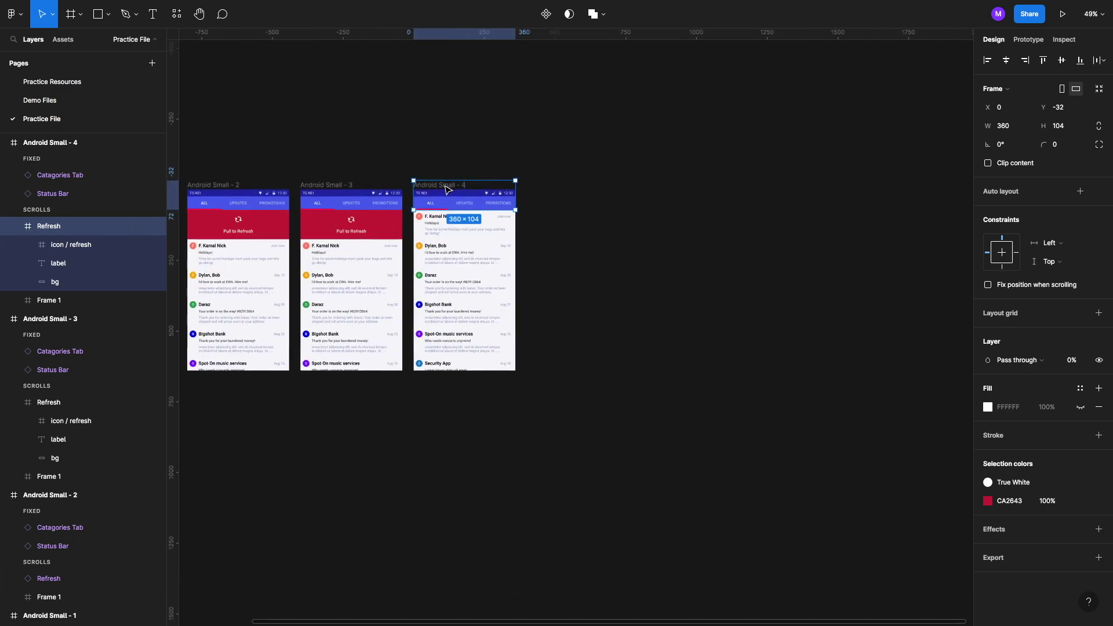
# Step: Duplicate the Android Small - 4 frame to create a fifth screen beside it
pyautogui.press('Escape')
pyautogui.click(443, 185)
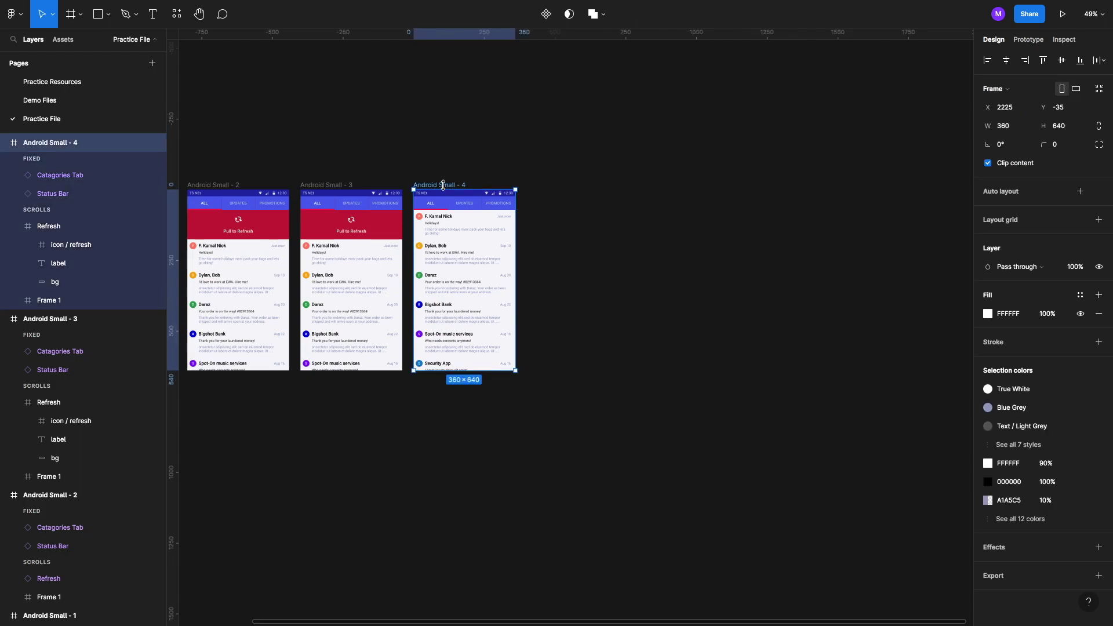
pyautogui.hotkey('ctrl', 'd')
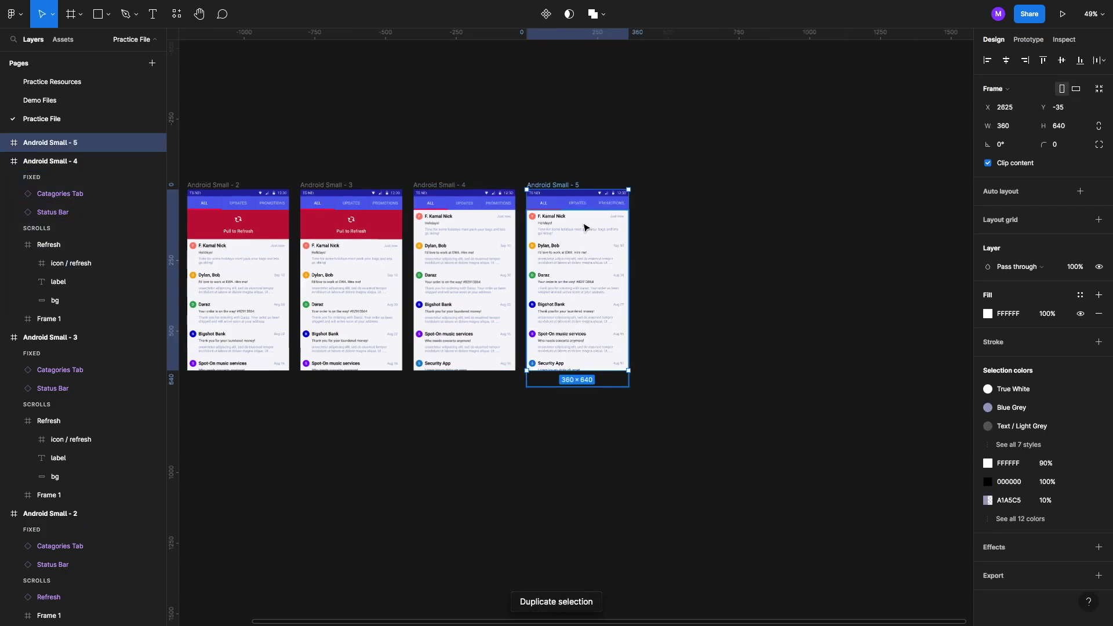
# Step: Duplicate the first email in Android Small - 5 and switch the lowest-layered copy's Instances variant to Instances10
pyautogui.click(582, 227)
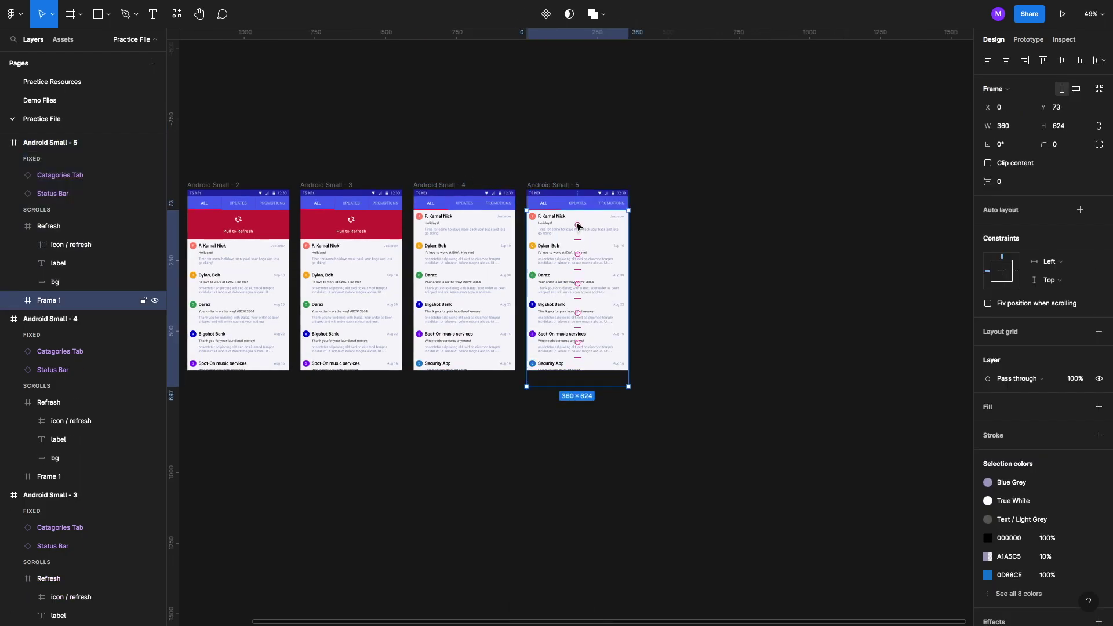
pyautogui.doubleClick(564, 226)
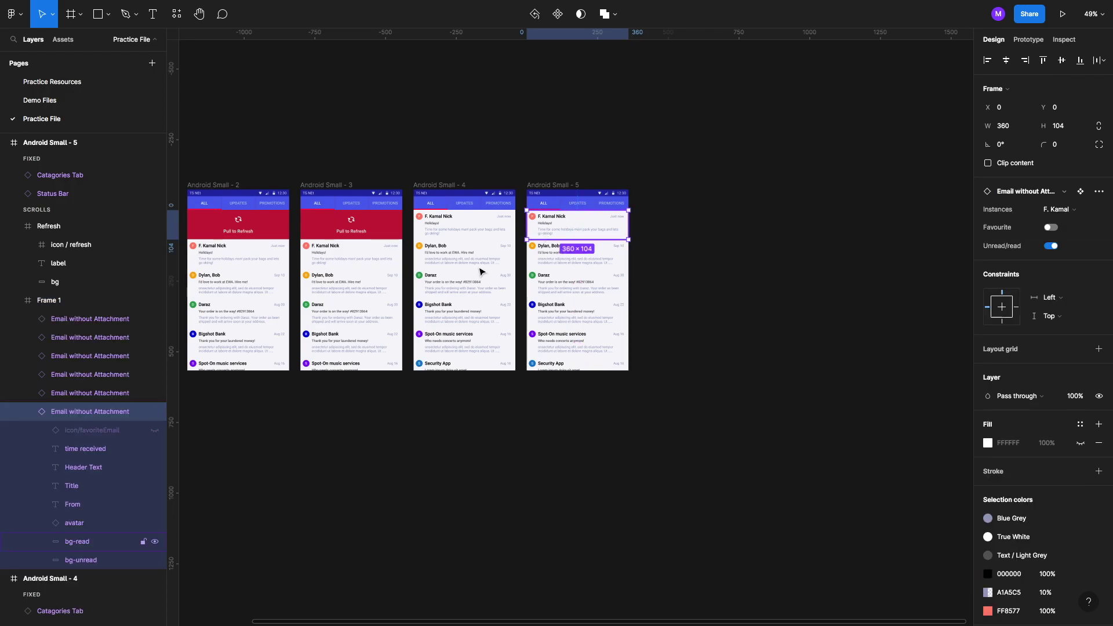
pyautogui.hotkey('ctrl', 'd')
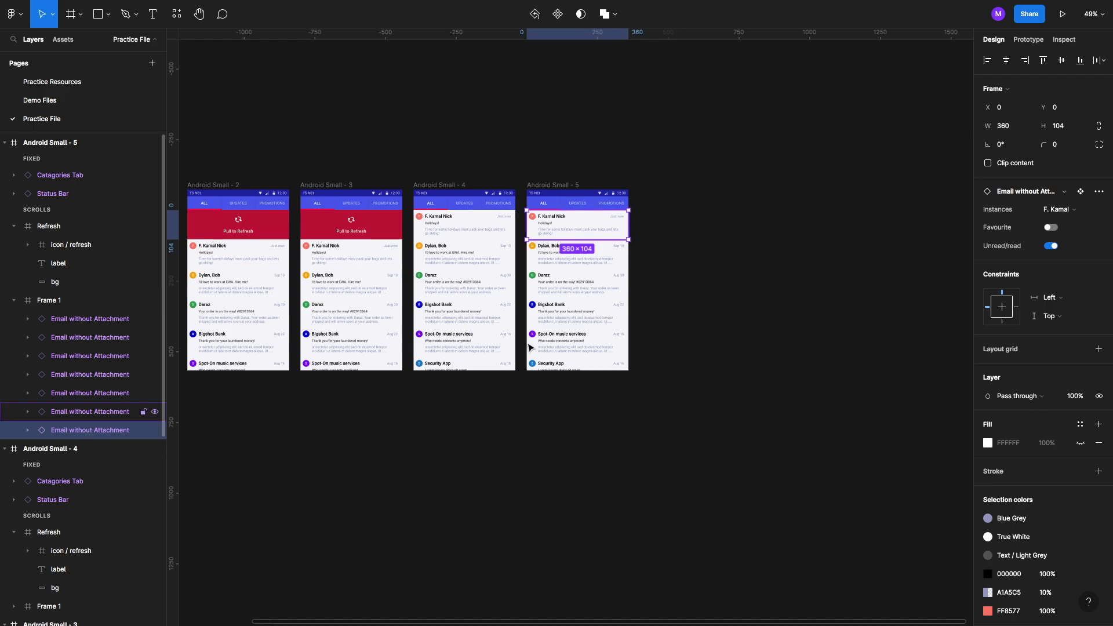
pyautogui.click(1064, 211)
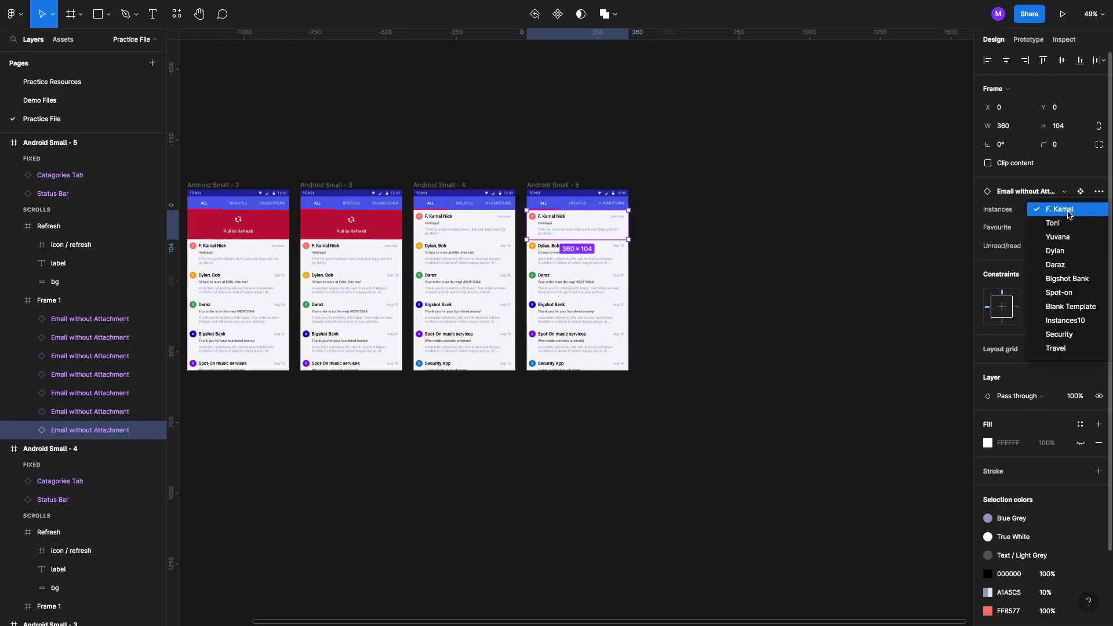
pyautogui.click(1080, 326)
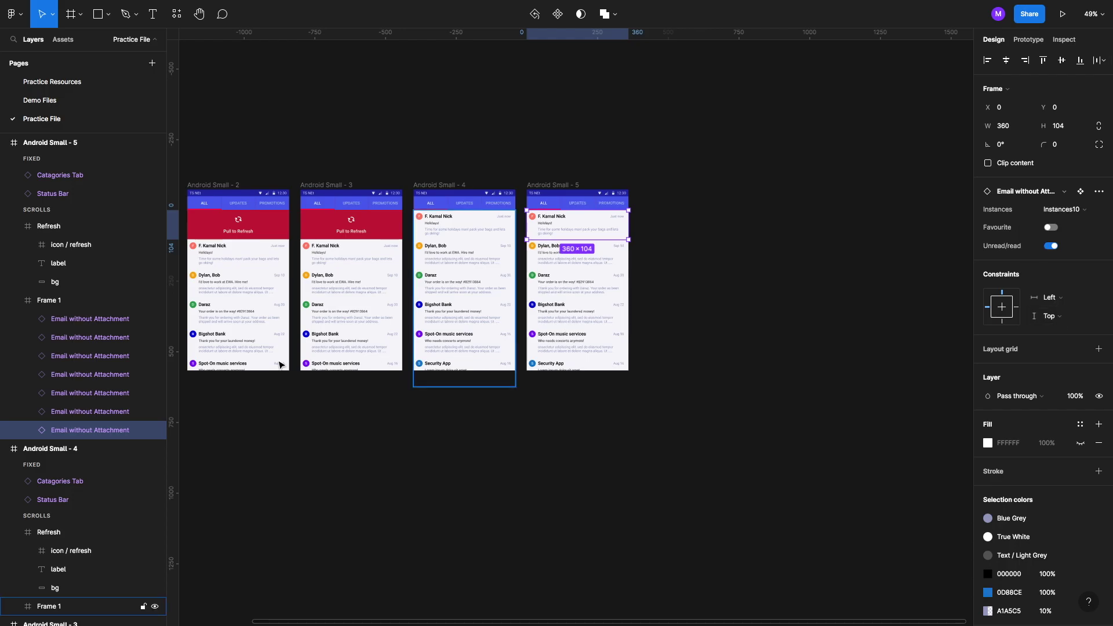
# Step: Unlock the locked email and move the six original emails in Android Small - 5 down 104 px, directly below the Instances10 email
pyautogui.click(118, 412)
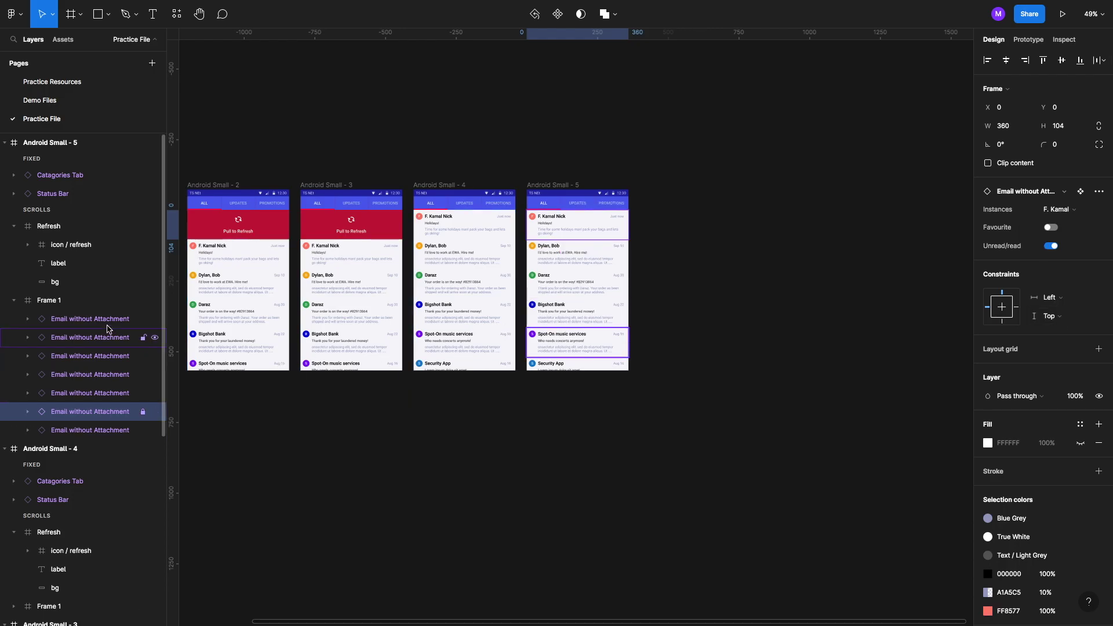
pyautogui.keyDown('shift'); pyautogui.click(107, 326); pyautogui.keyUp('shift')
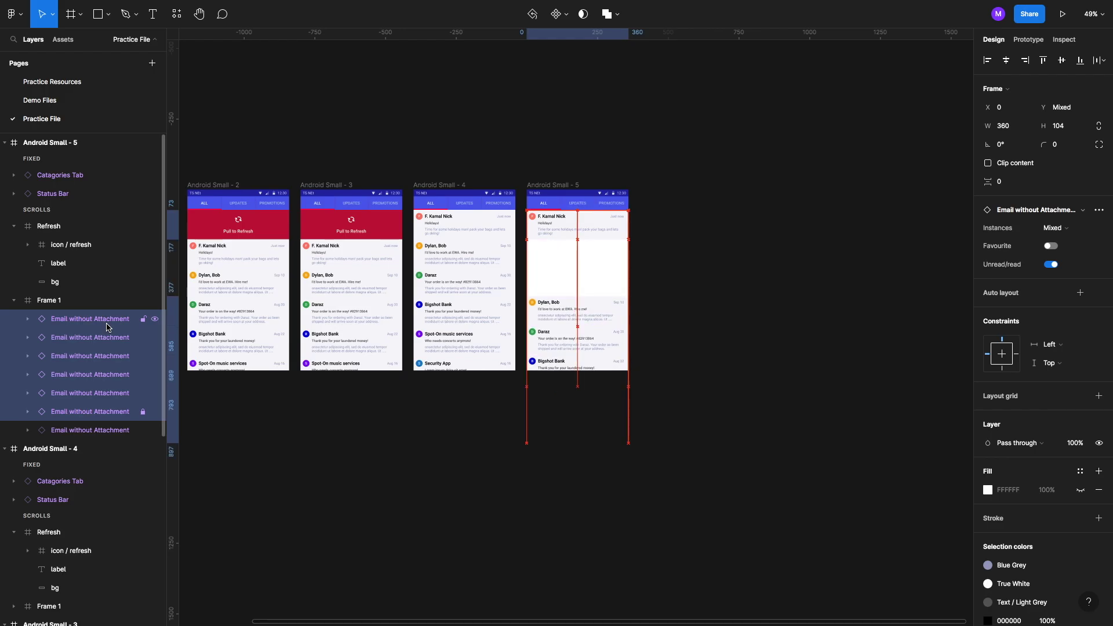
pyautogui.hotkey('ctrl', 'z')
pyautogui.hotkey('ctrl', '+')
pyautogui.keyDown('shift'); pyautogui.click(121, 328); pyautogui.keyUp('shift')
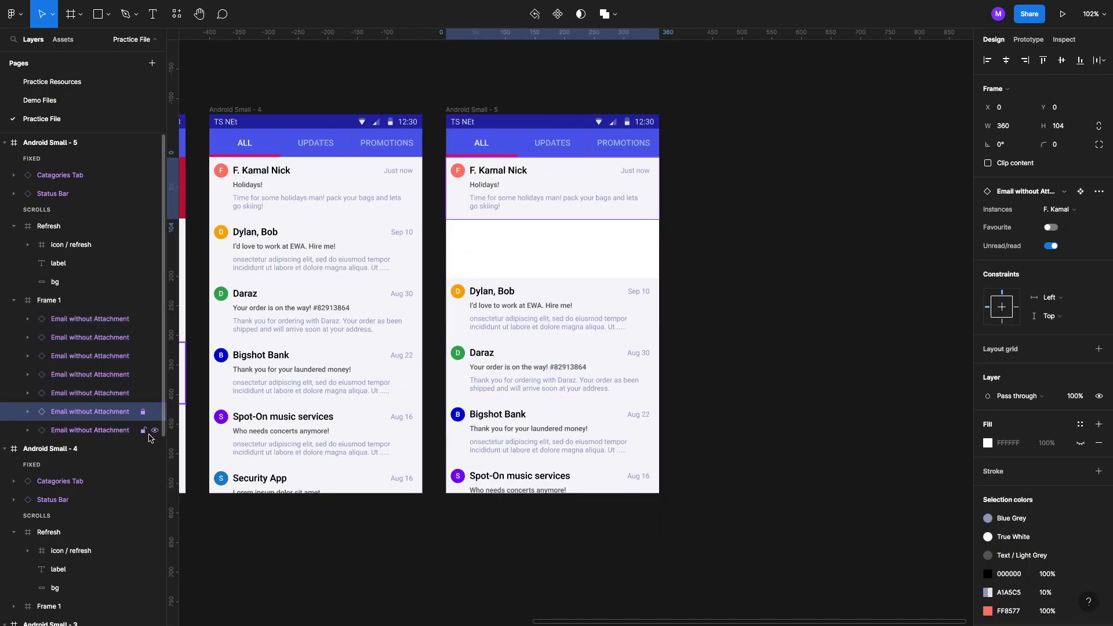
pyautogui.scroll(3, 665, 210)
pyautogui.scroll(-8, 581, 255)
pyautogui.scroll(4, 581, 255)
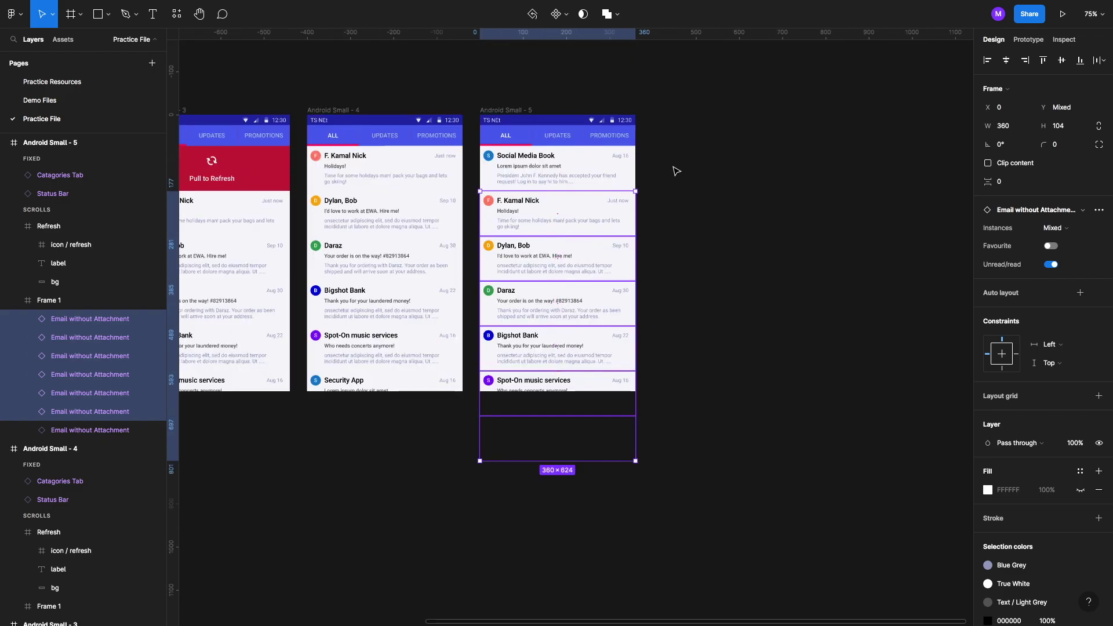
# Step: Turn off the Unread/read property of the Instances10 email at the top of Android Small - 5
pyautogui.press('Escape')
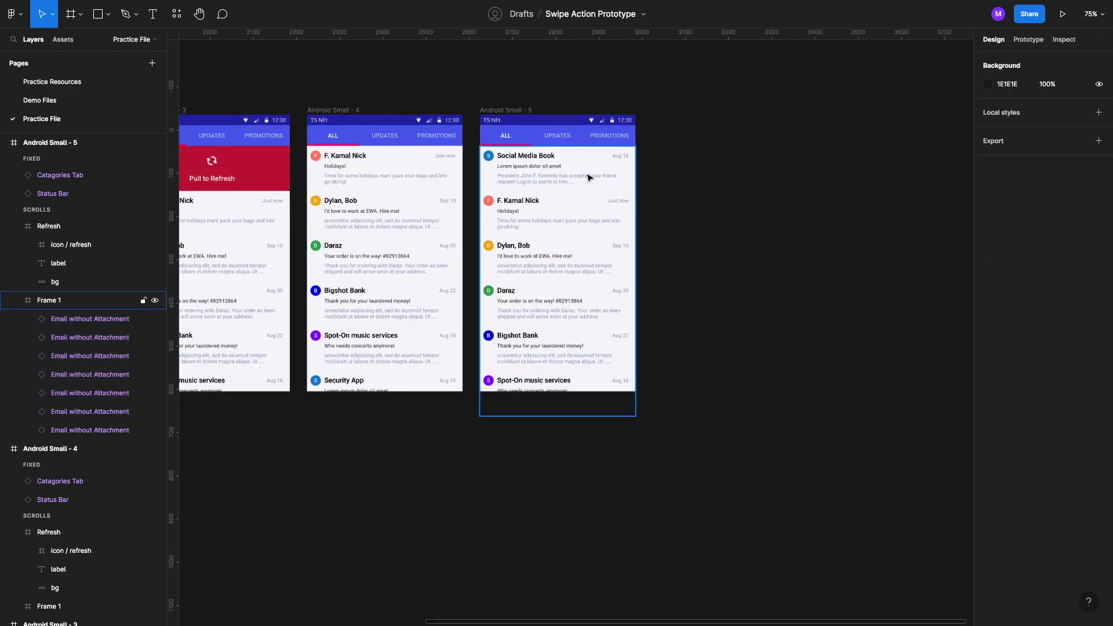
pyautogui.click(588, 177)
pyautogui.click(587, 178)
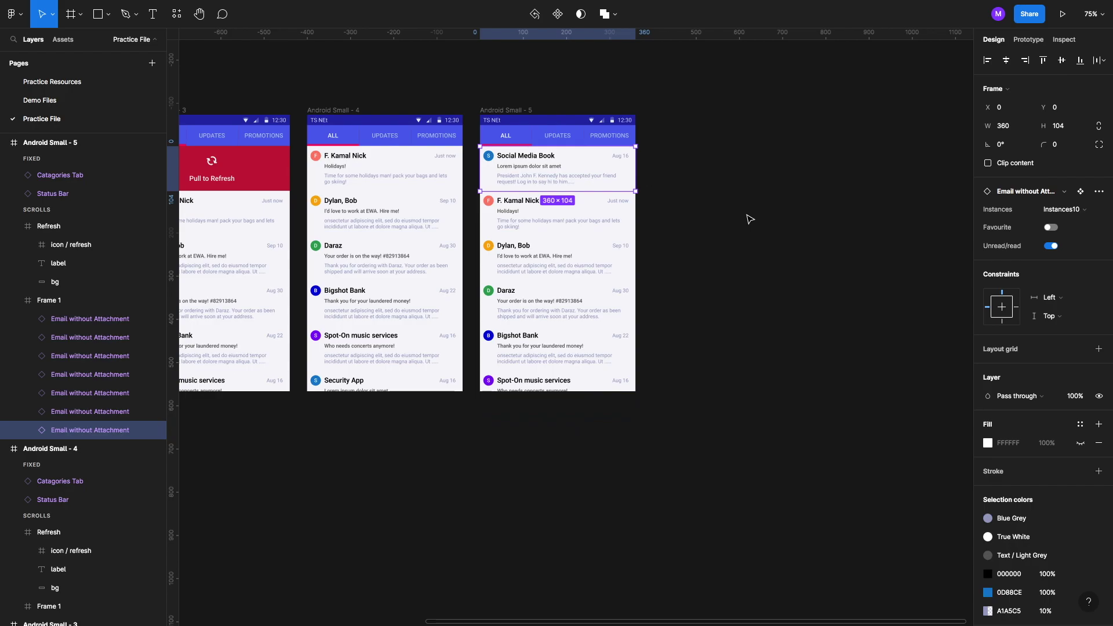
pyautogui.click(1051, 246)
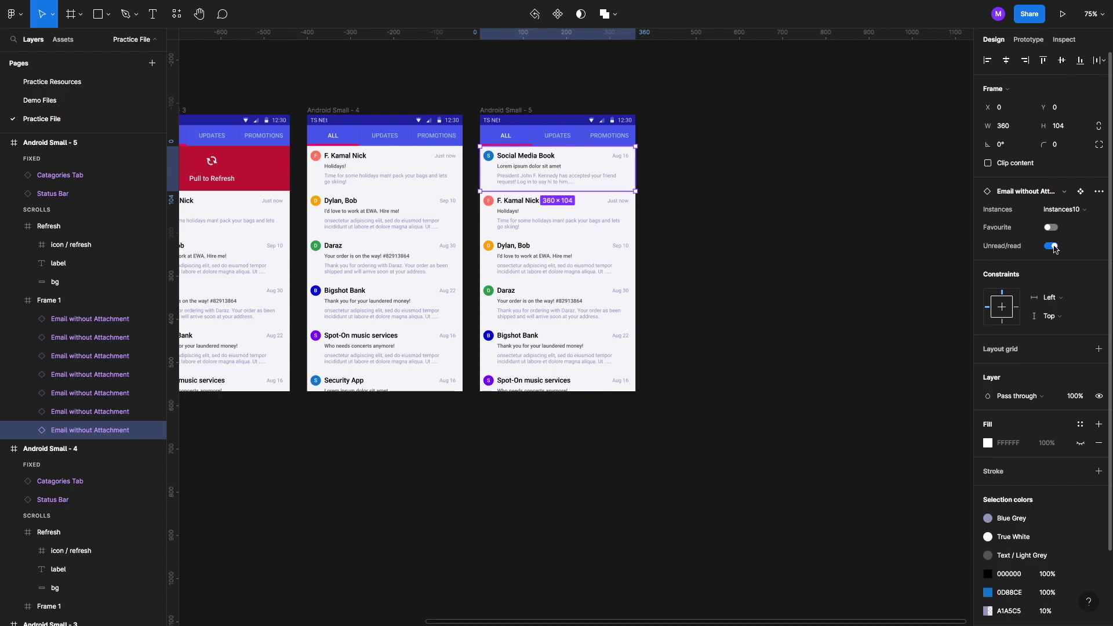
# Step: Switch off Unread/read for the new Social Media Book email in Android Small - 5 and check its appearance
pyautogui.click(1050, 246)
pyautogui.scroll(5, 626, 215)
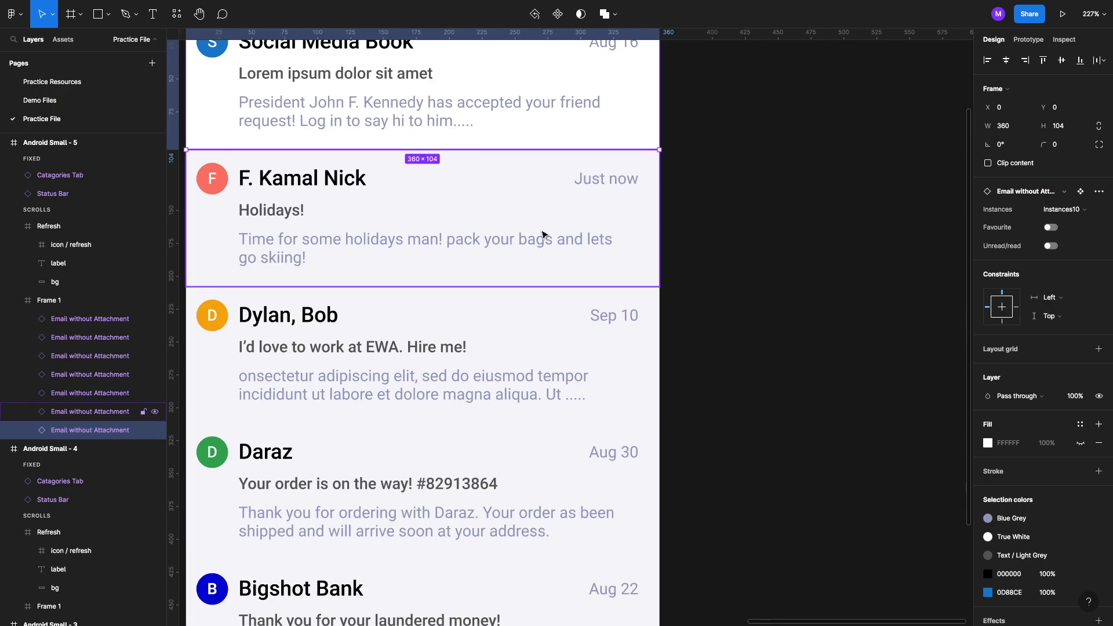
pyautogui.scroll(-10, 542, 234)
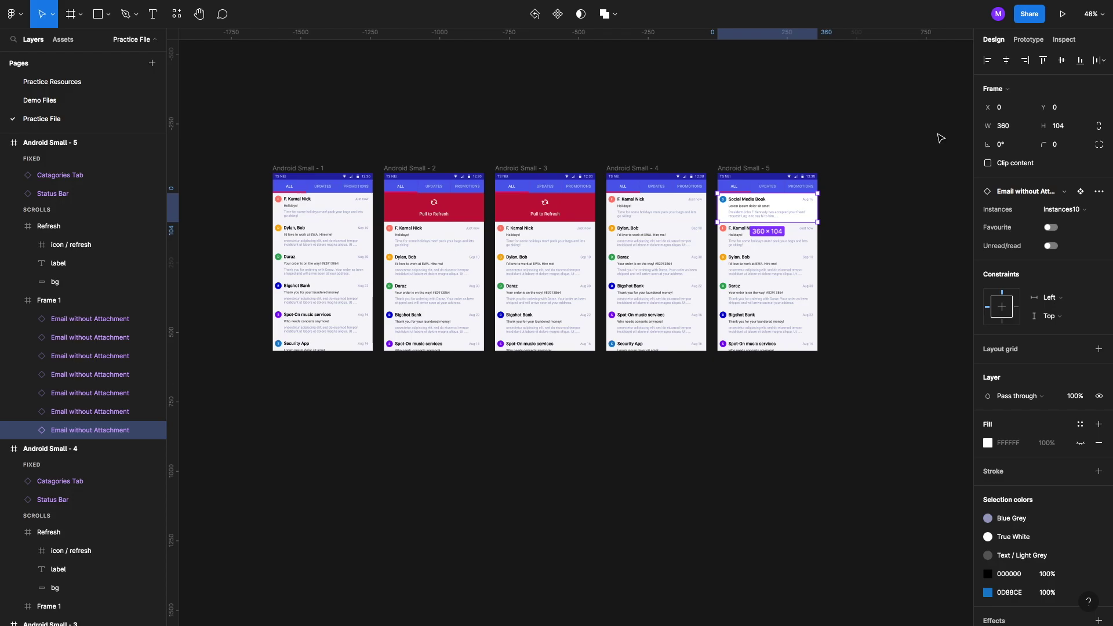
# Step: Link Frame 1 of Android Small - 1 to Android Small - 2 with an On drag, Navigate to interaction
pyautogui.click(1040, 40)
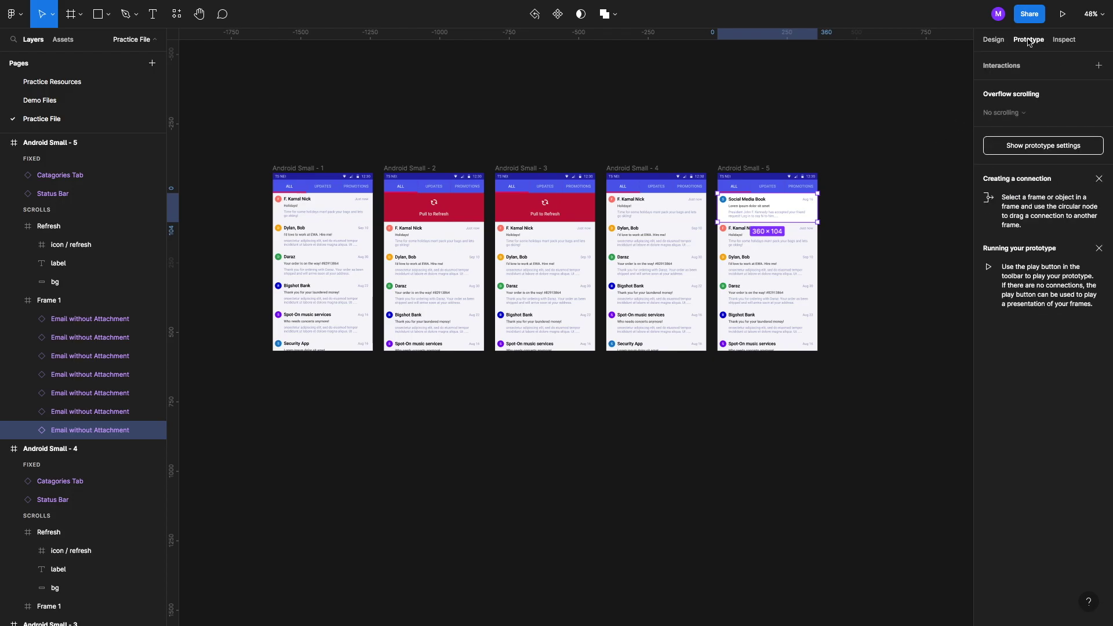
pyautogui.click(313, 270)
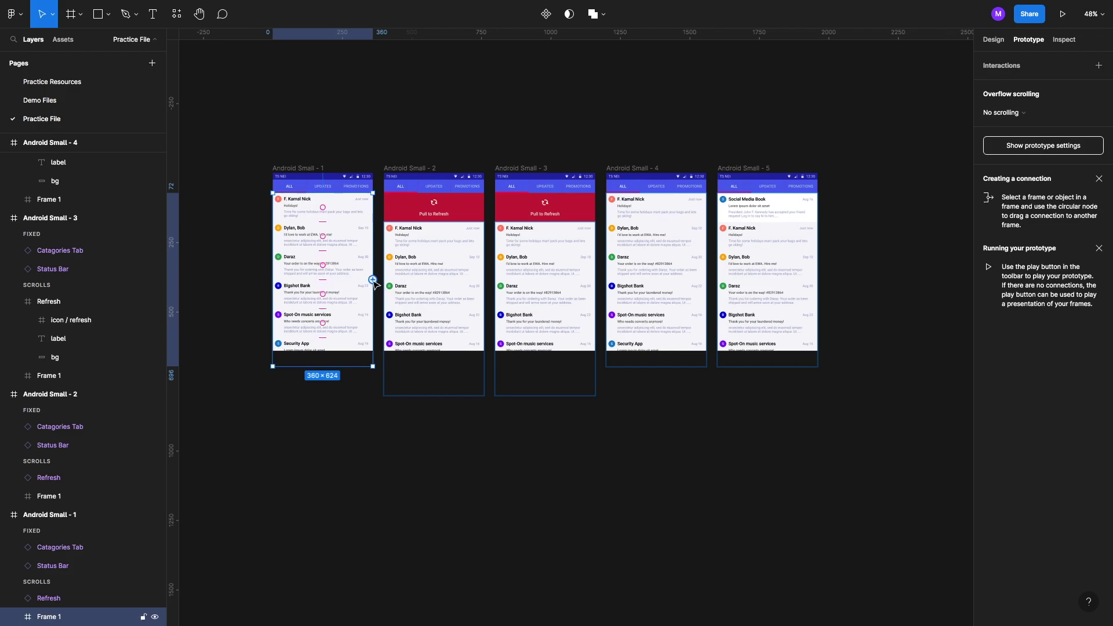
pyautogui.moveTo(372, 280); pyautogui.dragTo(439, 272)
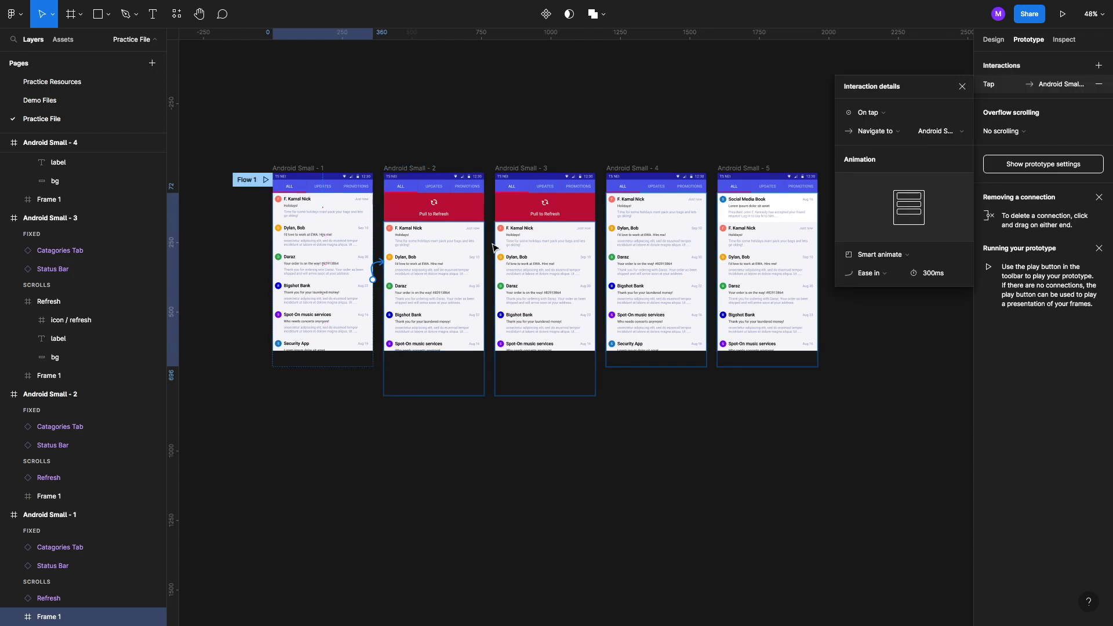
pyautogui.click(883, 114)
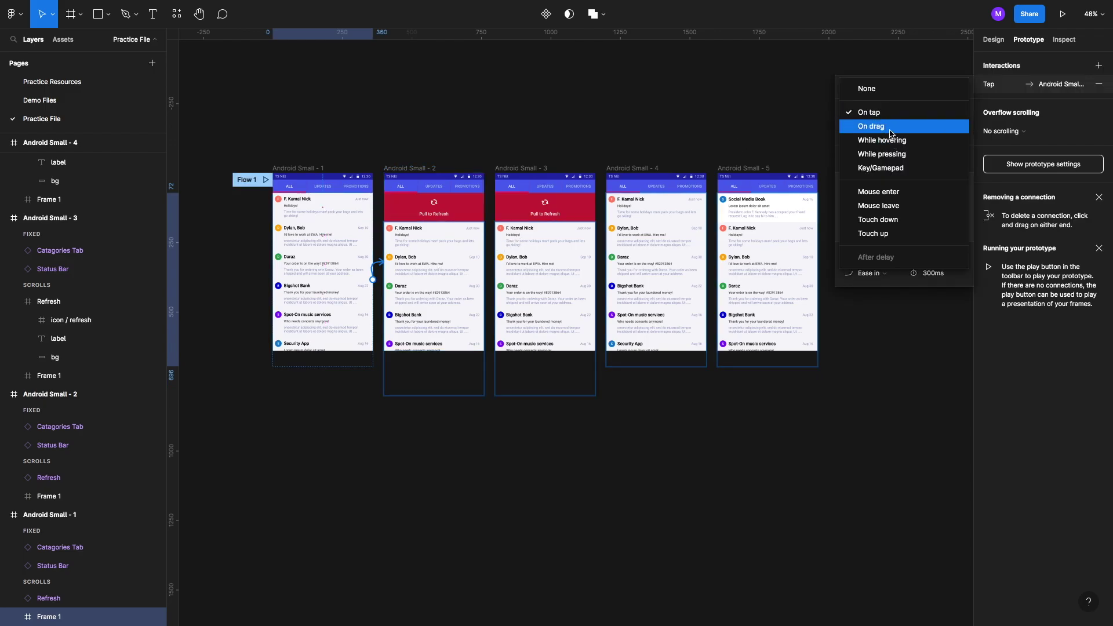
pyautogui.click(891, 127)
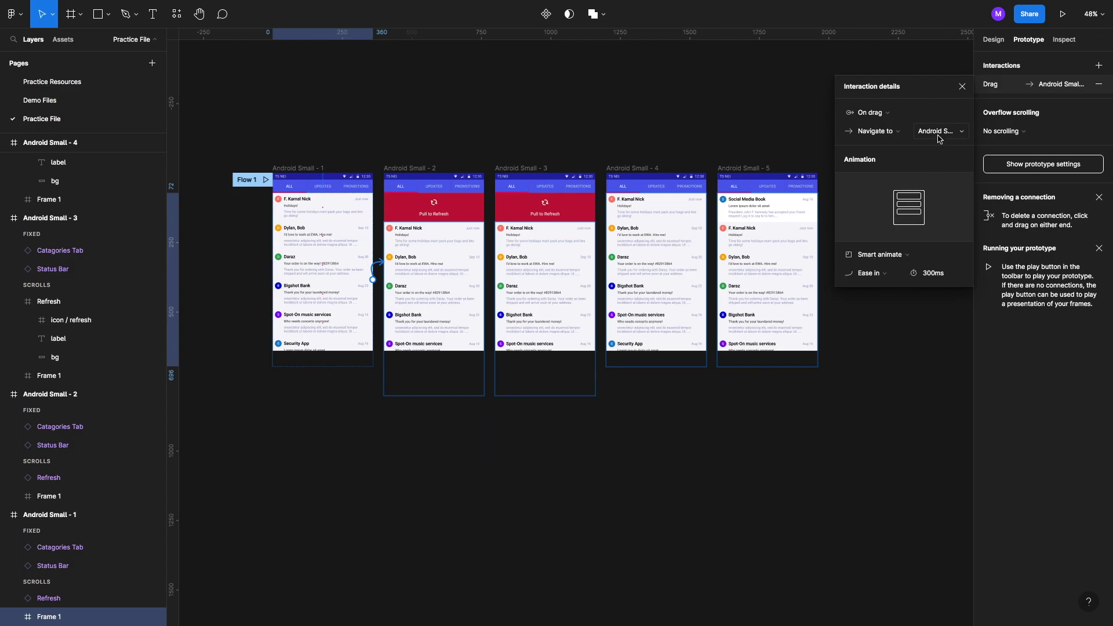
# Step: Link Android Small - 2 to Android Small - 3 with an After delay trigger of 100 ms and Ease in and out easing
pyautogui.click(410, 173)
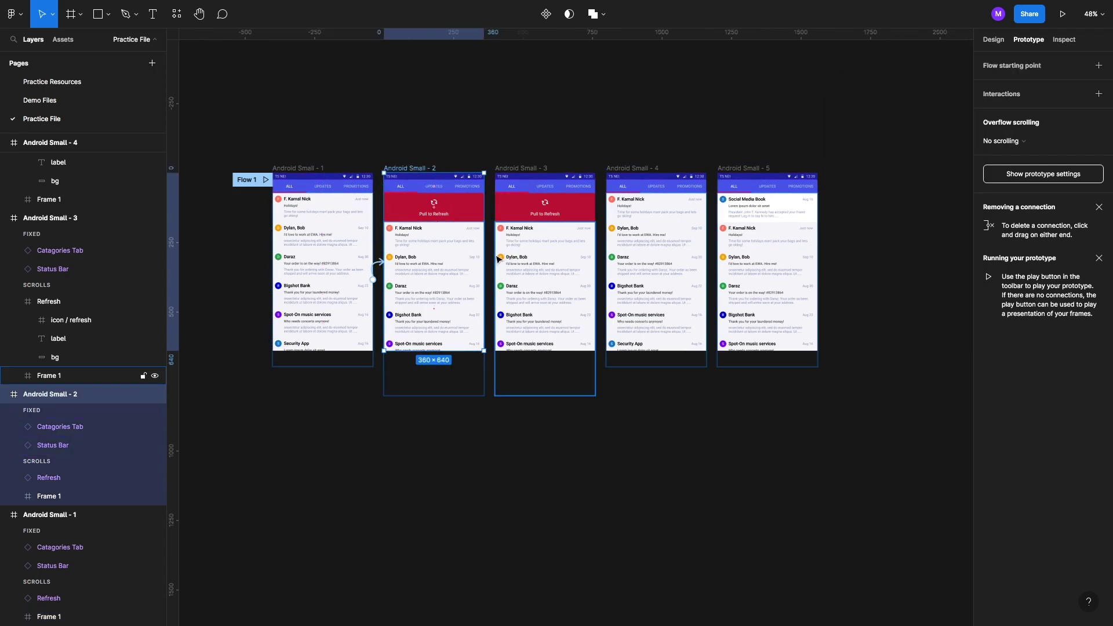
pyautogui.moveTo(486, 264); pyautogui.dragTo(513, 270)
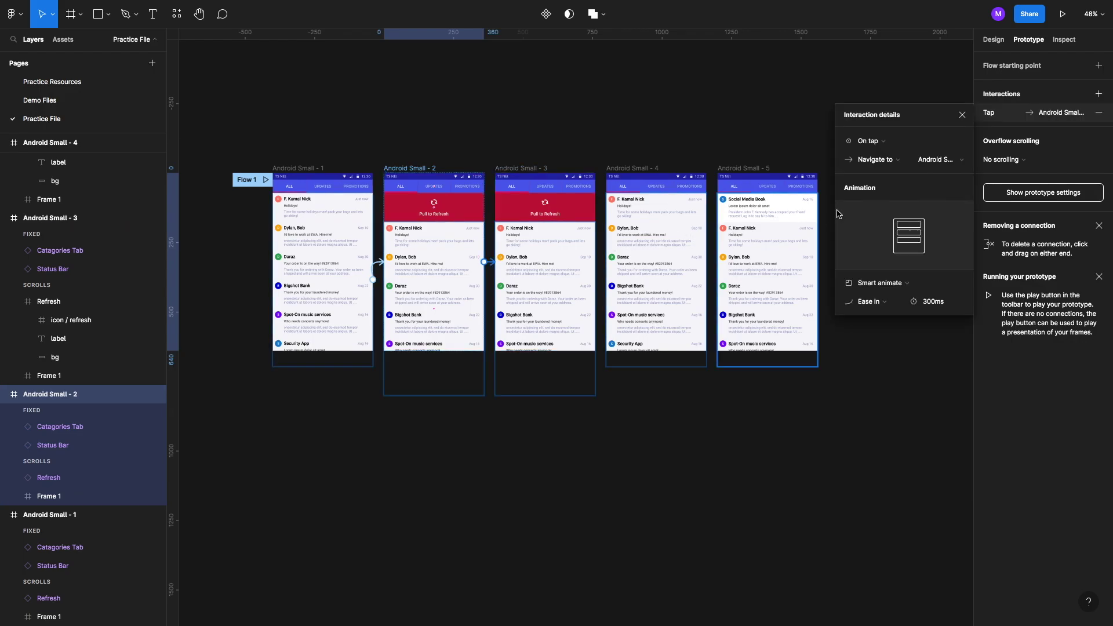
pyautogui.click(887, 143)
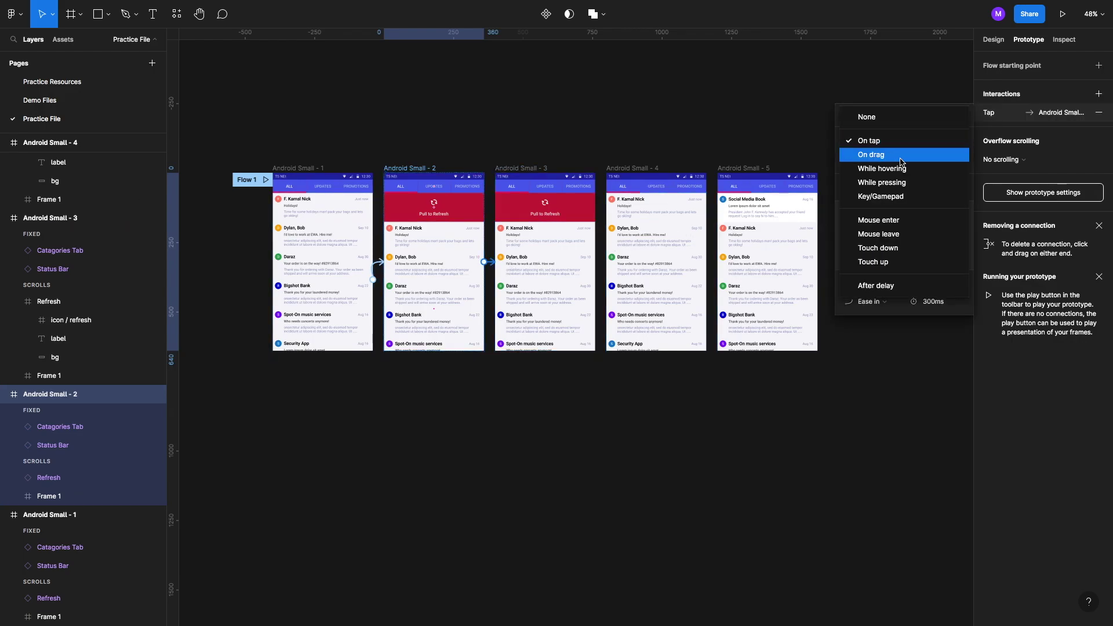
pyautogui.click(912, 286)
pyautogui.click(925, 147)
pyautogui.write('100')
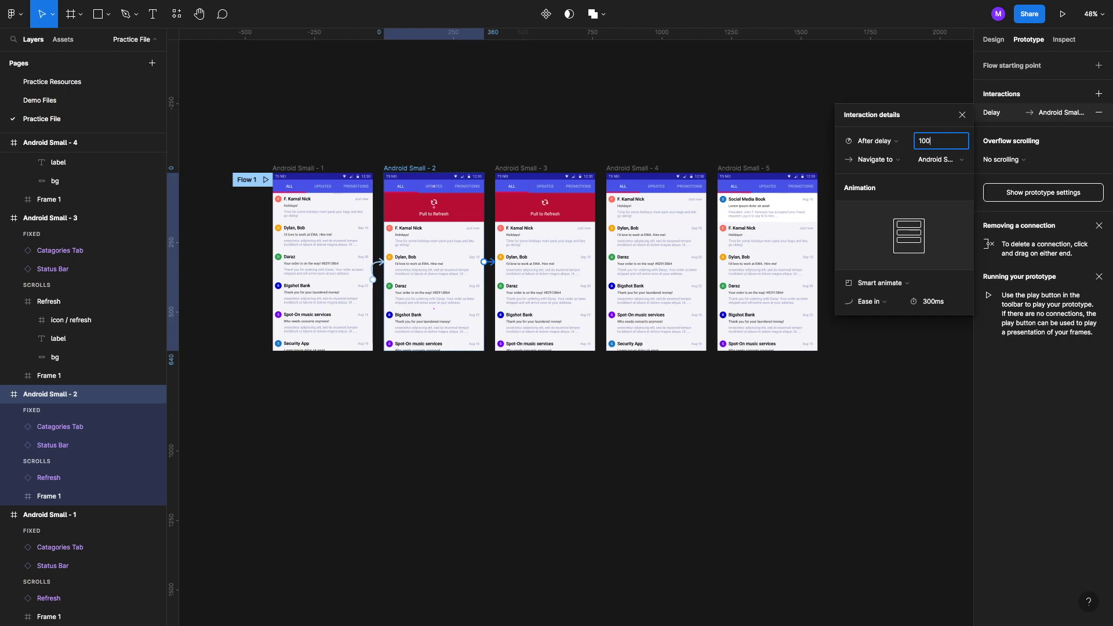
pyautogui.press('Return')
pyautogui.click(884, 302)
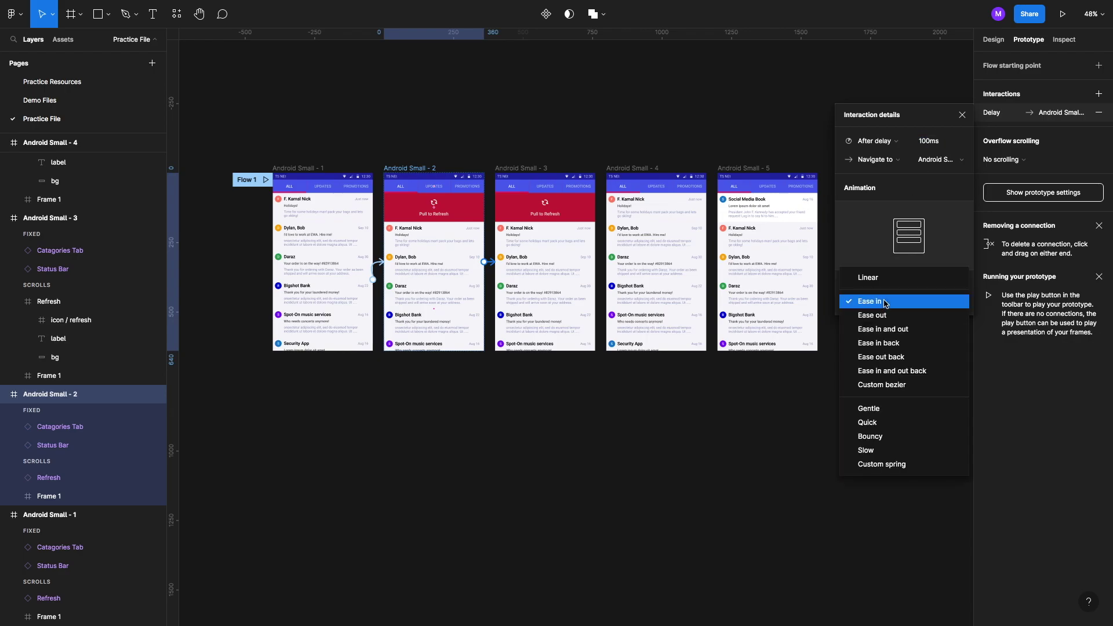
pyautogui.click(892, 335)
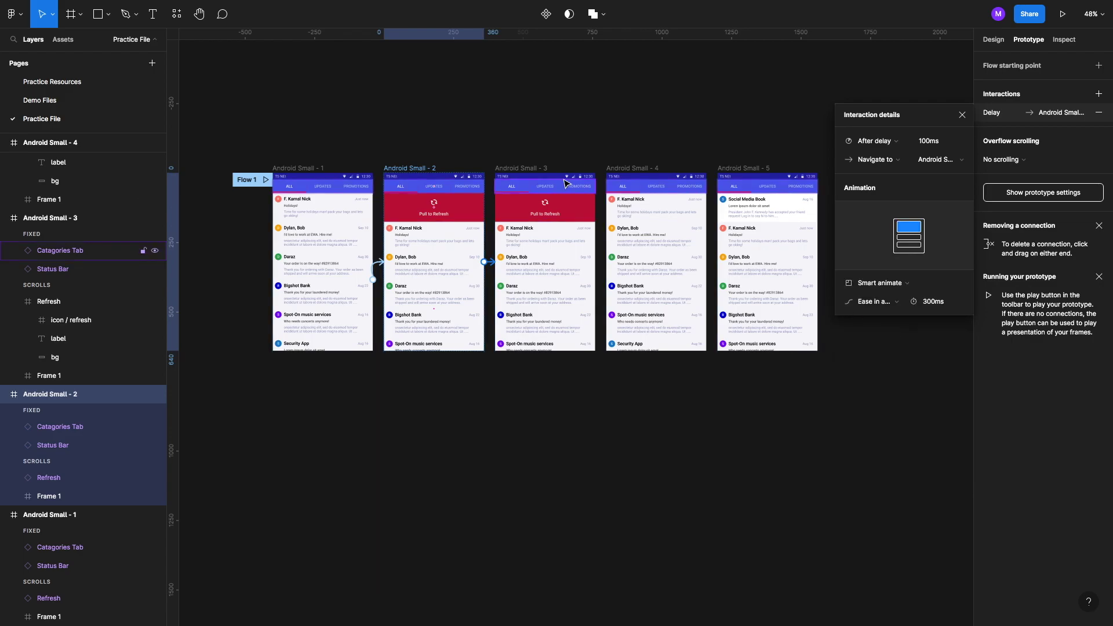
# Step: Link Android Small - 3 to Android Small - 4 with an After delay trigger of 100 ms and Ease out easing
pyautogui.click(531, 168)
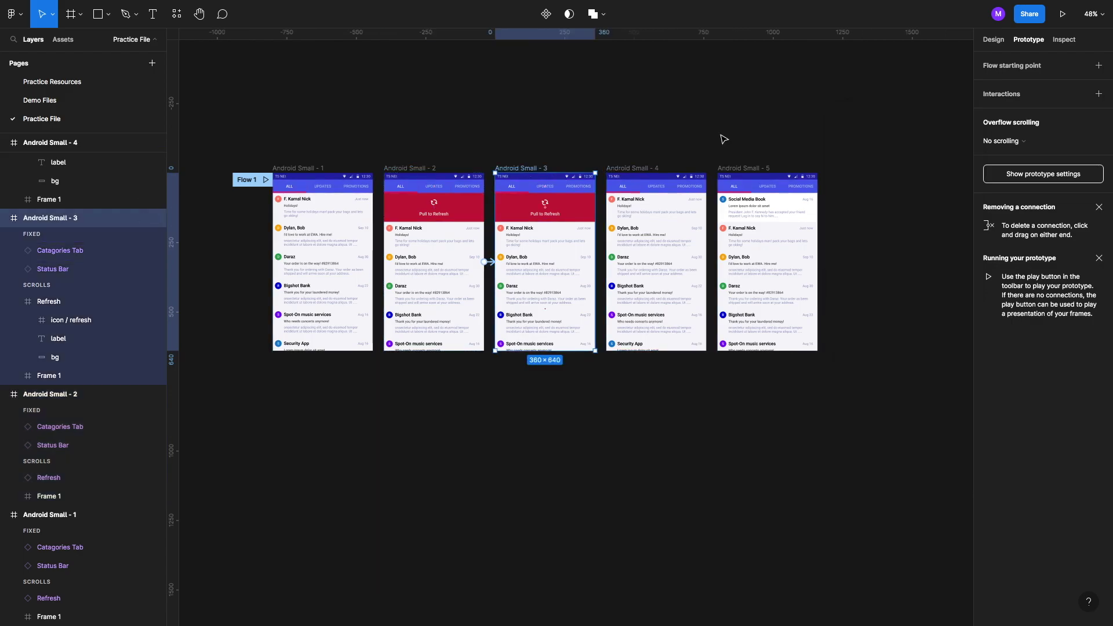
pyautogui.press('Escape')
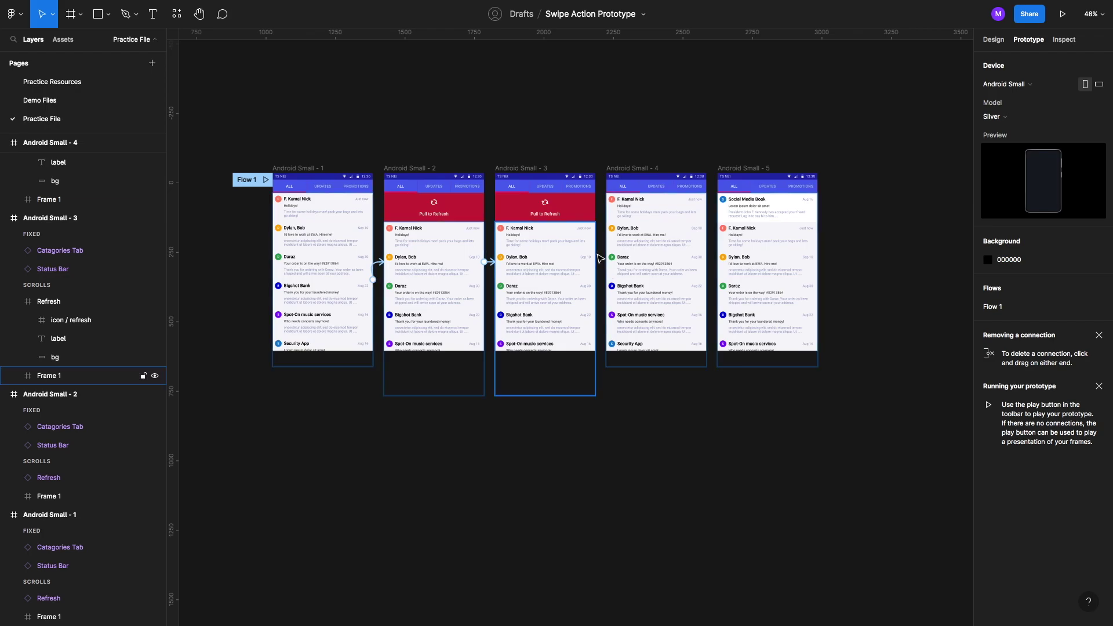
pyautogui.click(533, 169)
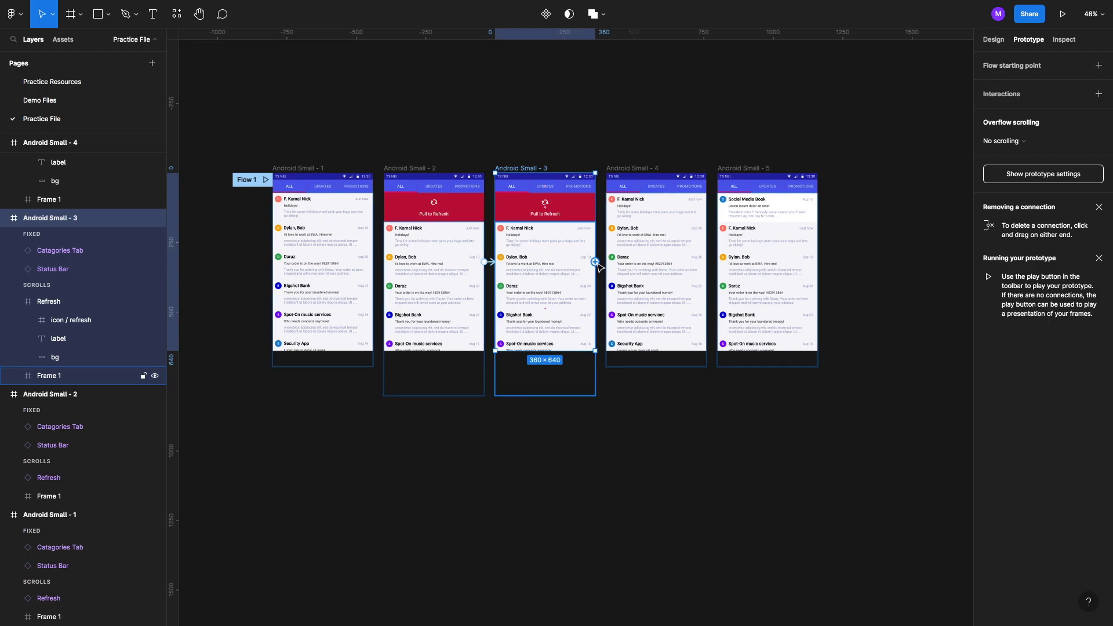
pyautogui.moveTo(595, 262); pyautogui.dragTo(633, 267)
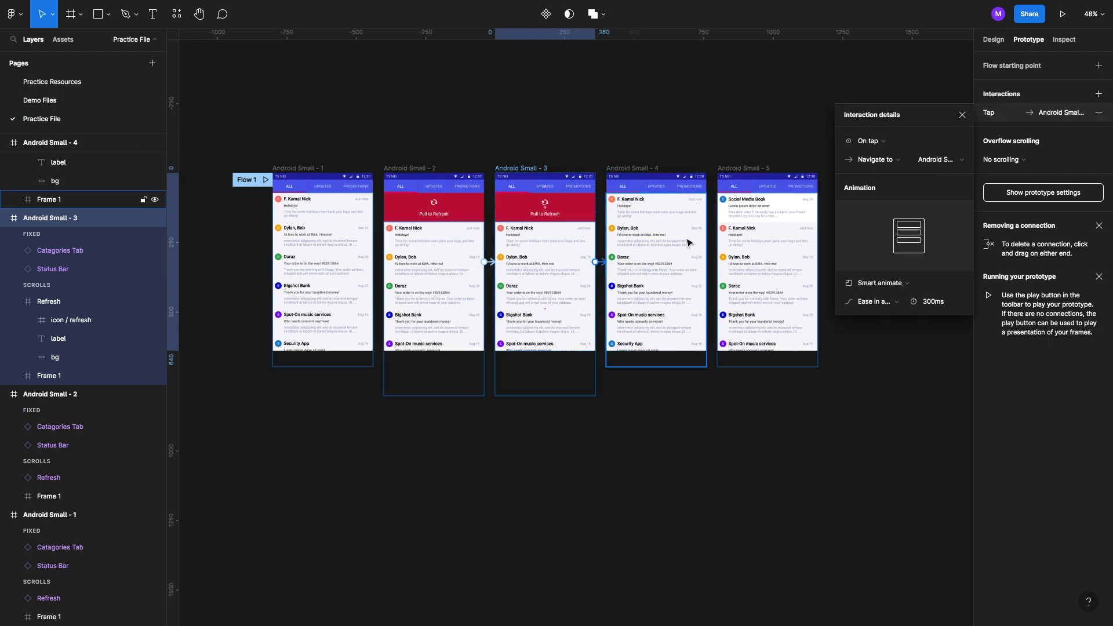
pyautogui.click(895, 140)
pyautogui.click(907, 284)
pyautogui.click(928, 141)
pyautogui.write('100')
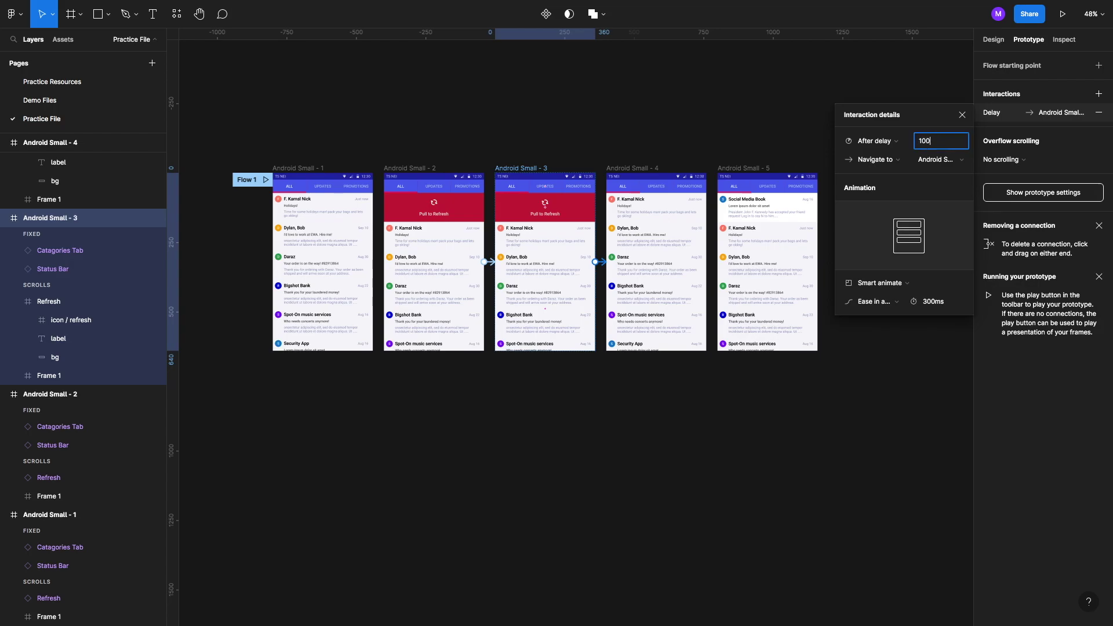
pyautogui.click(884, 303)
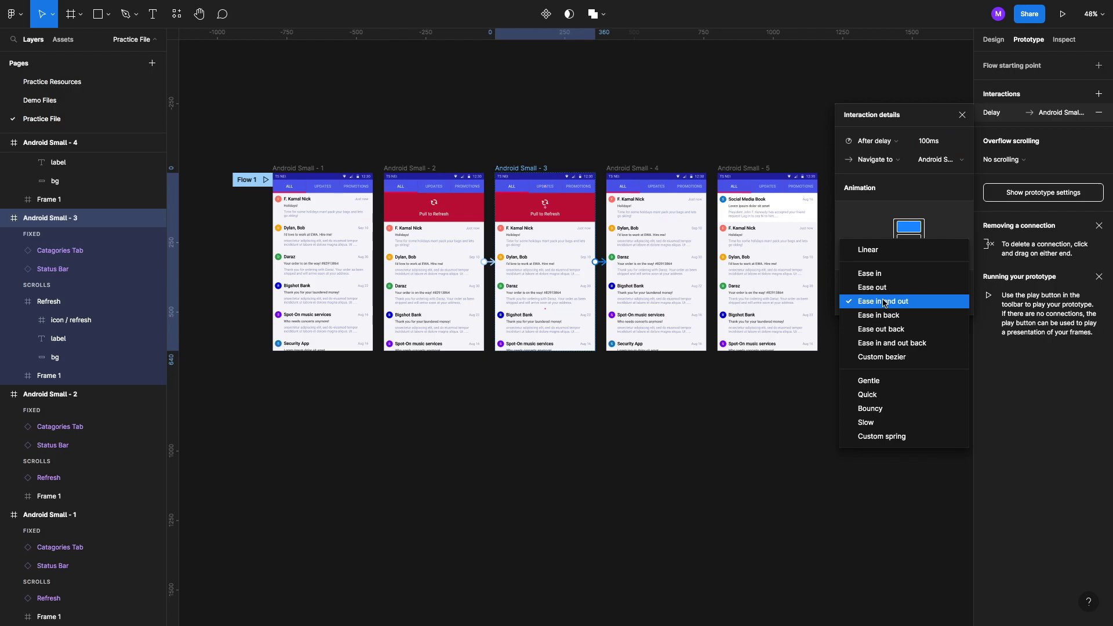
pyautogui.click(892, 287)
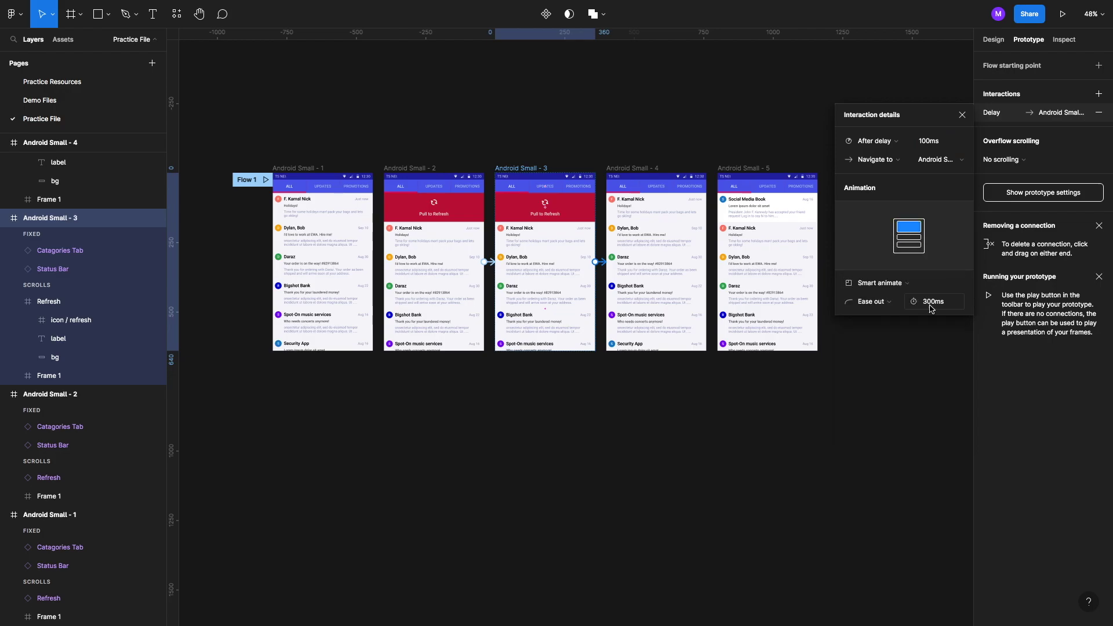
# Step: Link Android Small - 4 to Android Small - 5 with an After delay trigger of 400 ms and Ease in easing
pyautogui.click(672, 171)
pyautogui.click(649, 169)
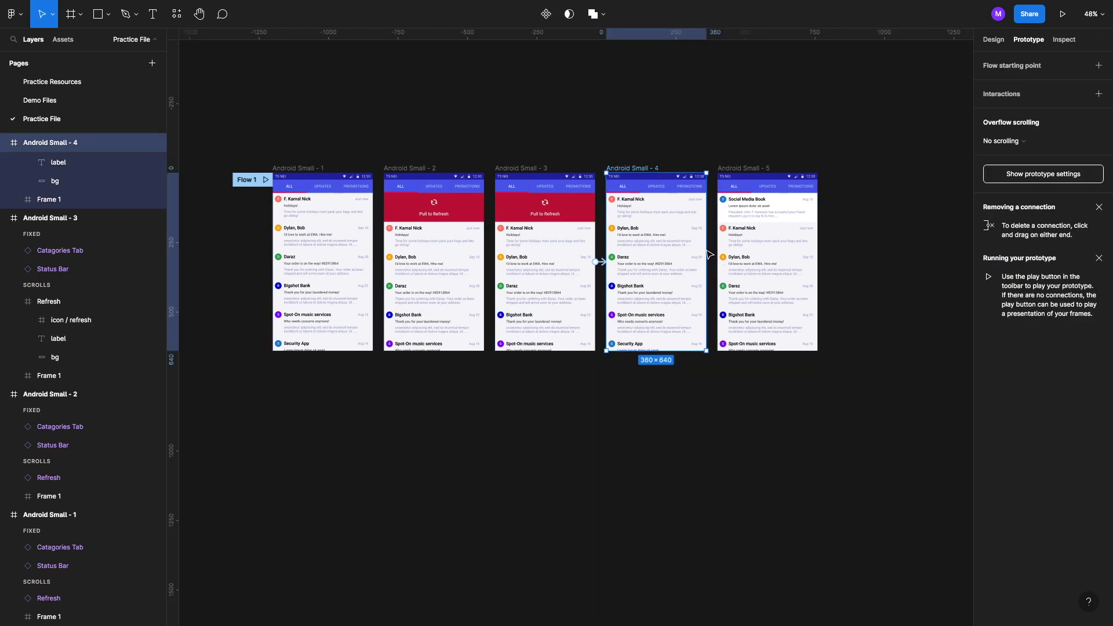
pyautogui.moveTo(709, 263); pyautogui.dragTo(732, 265)
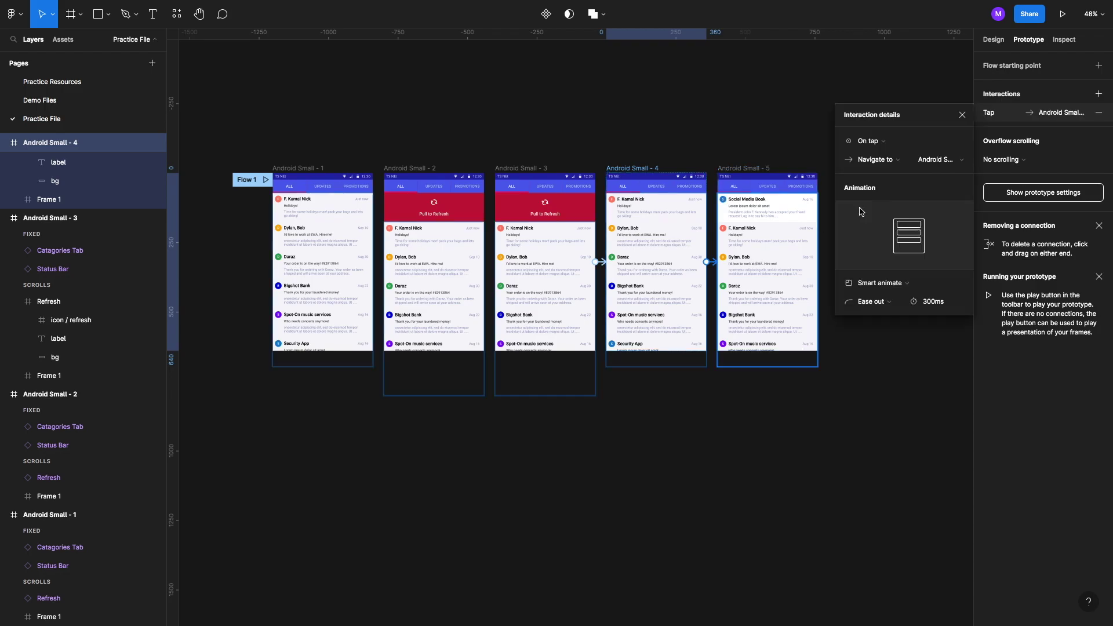
pyautogui.click(897, 141)
pyautogui.click(870, 285)
pyautogui.click(925, 141)
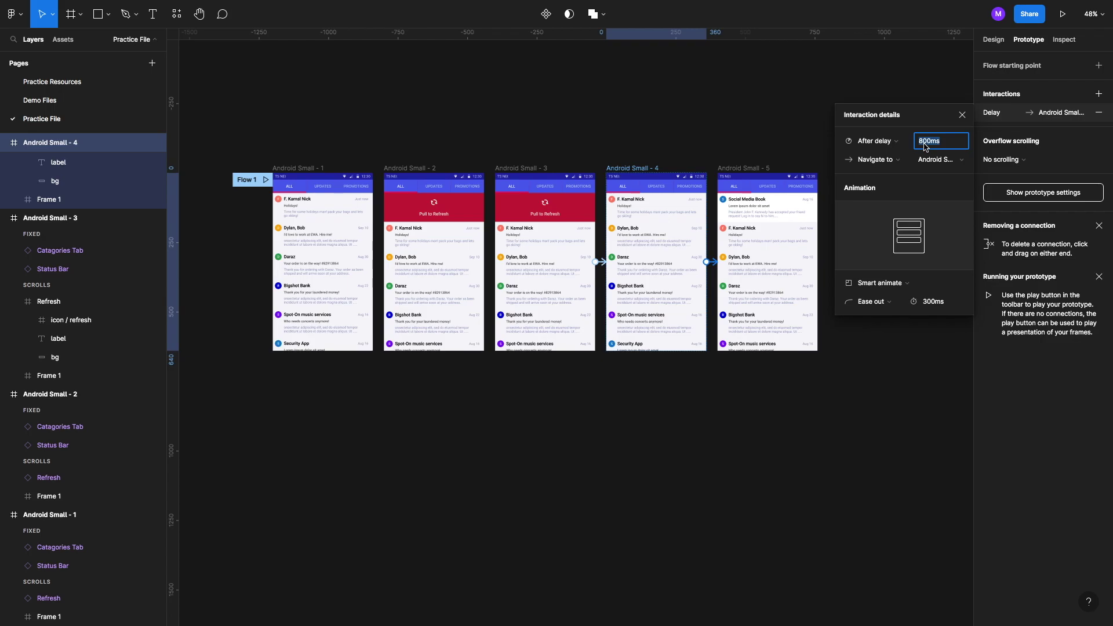
pyautogui.write('4')
pyautogui.click(888, 303)
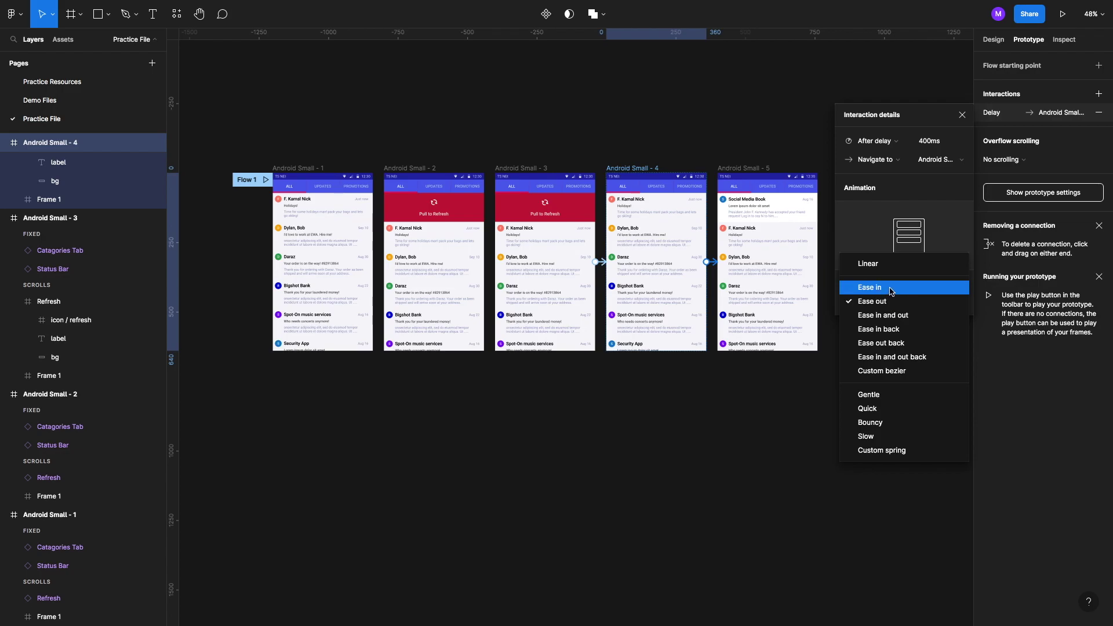
pyautogui.click(890, 287)
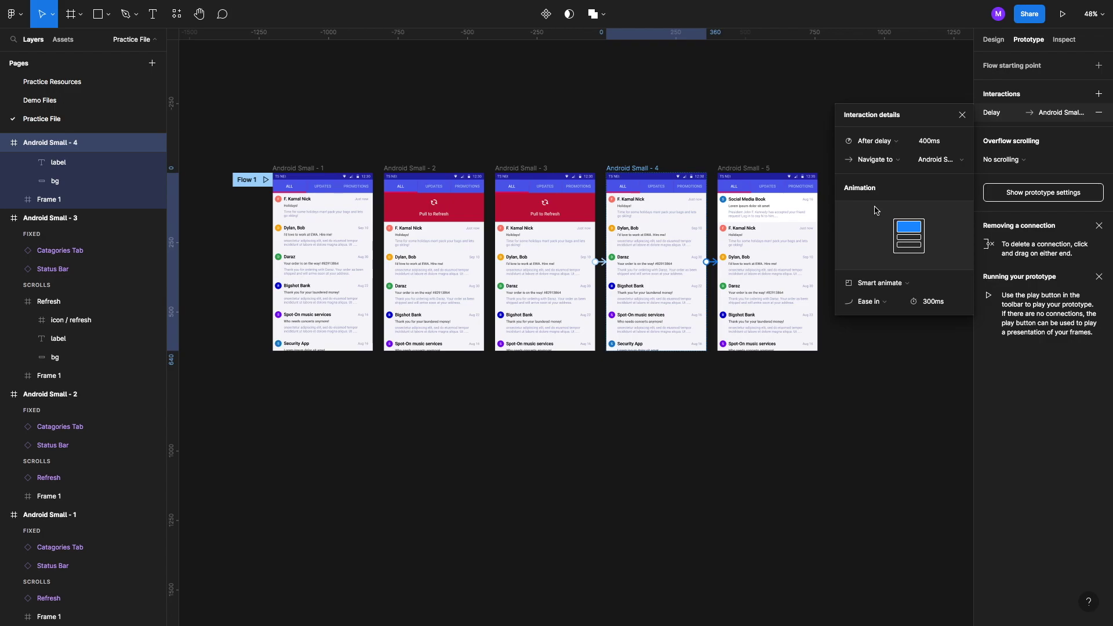
pyautogui.press('Escape')
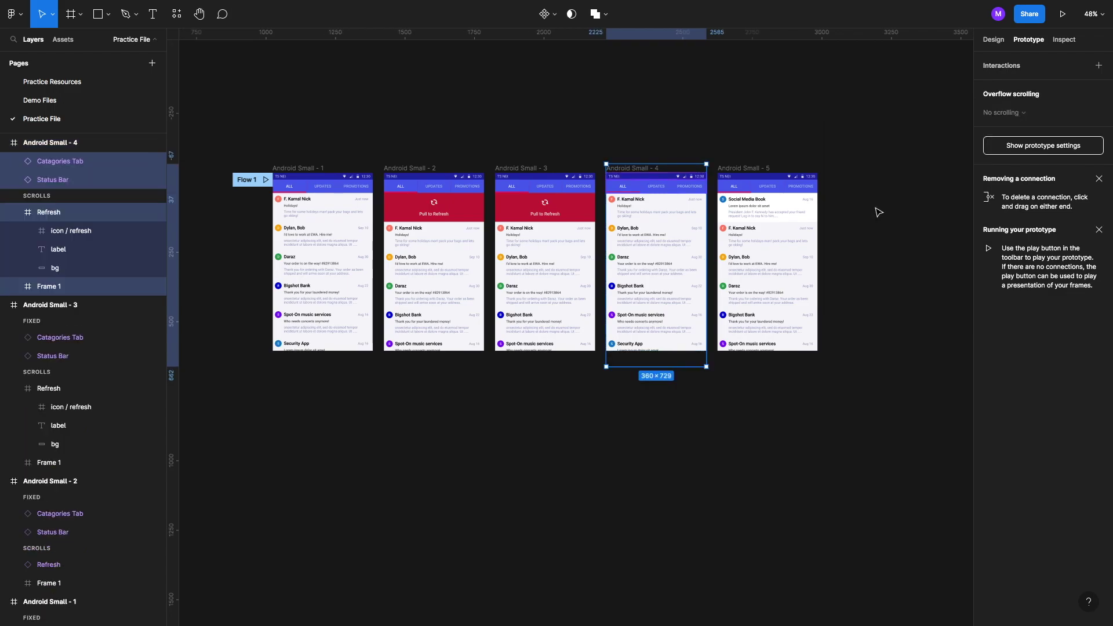
# Step: Hide the Refresh layer in Android Small - 4 and set its opacity to 0%
pyautogui.click(634, 174)
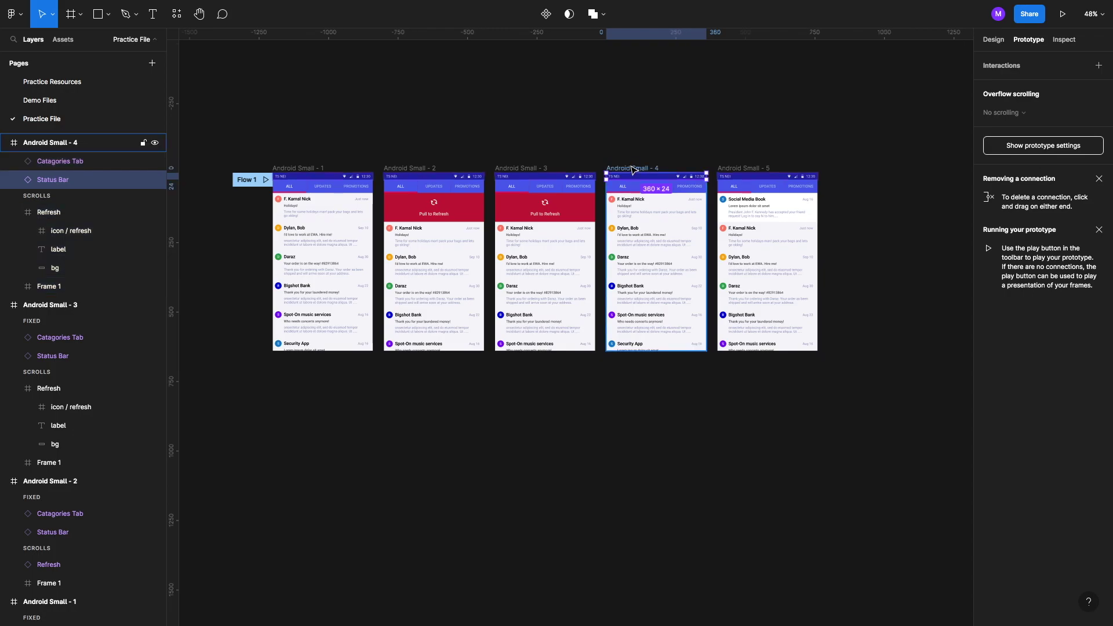
pyautogui.click(631, 169)
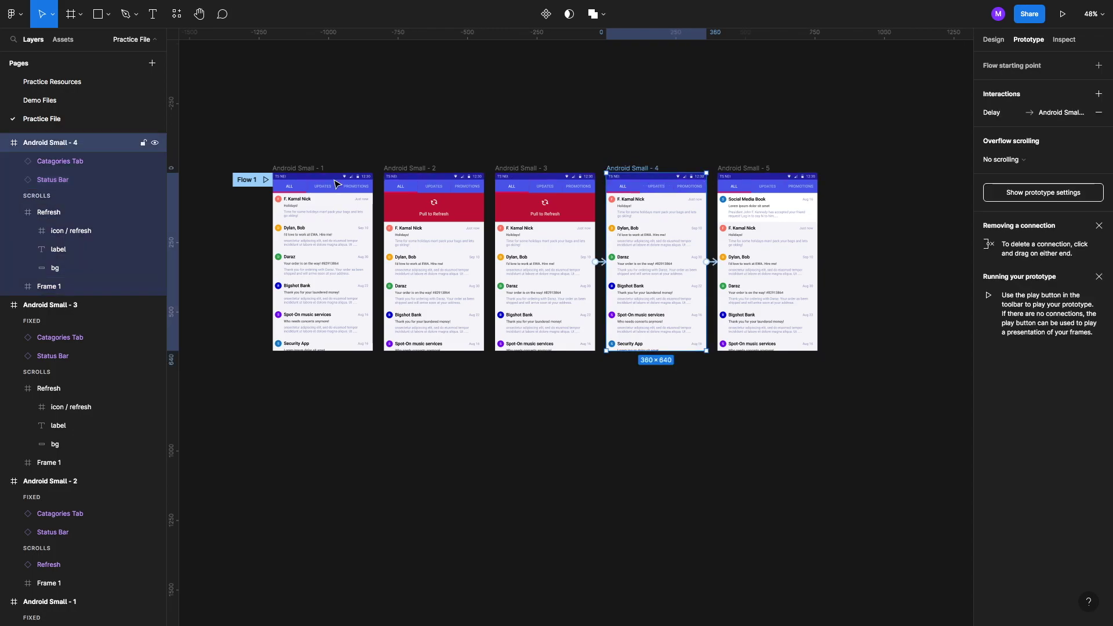
pyautogui.click(67, 222)
pyautogui.click(154, 213)
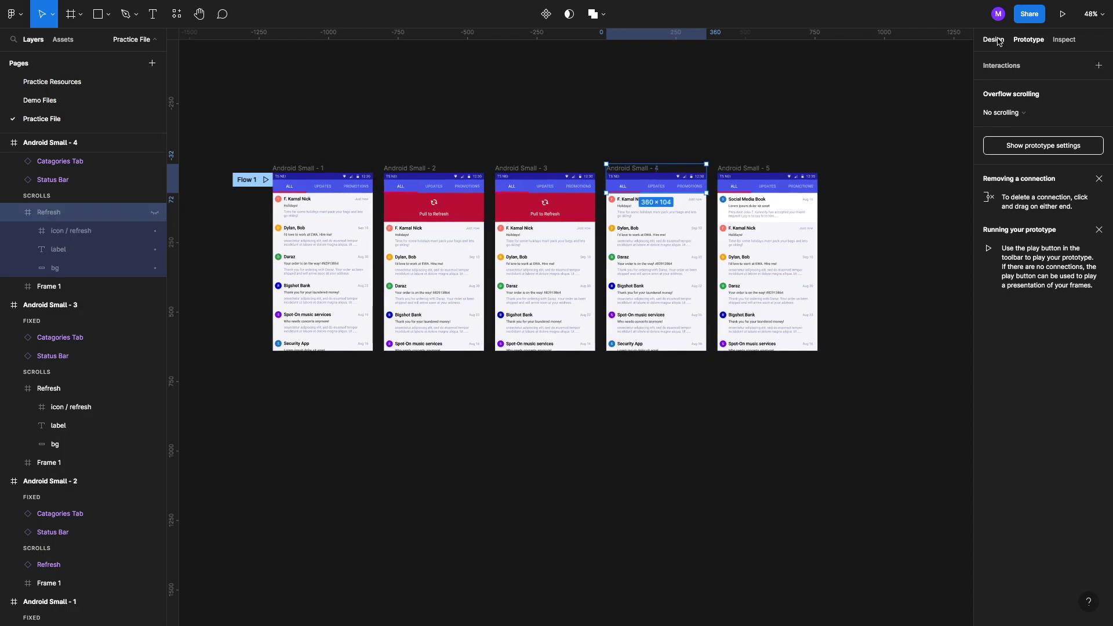
pyautogui.click(993, 39)
pyautogui.press('0')
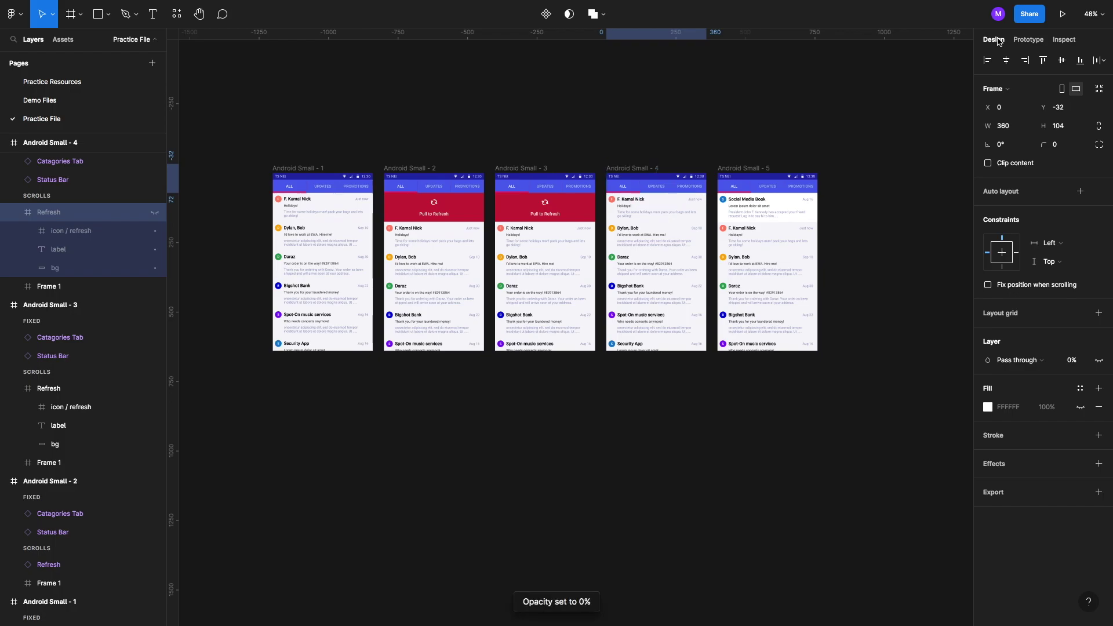
pyautogui.click(578, 407)
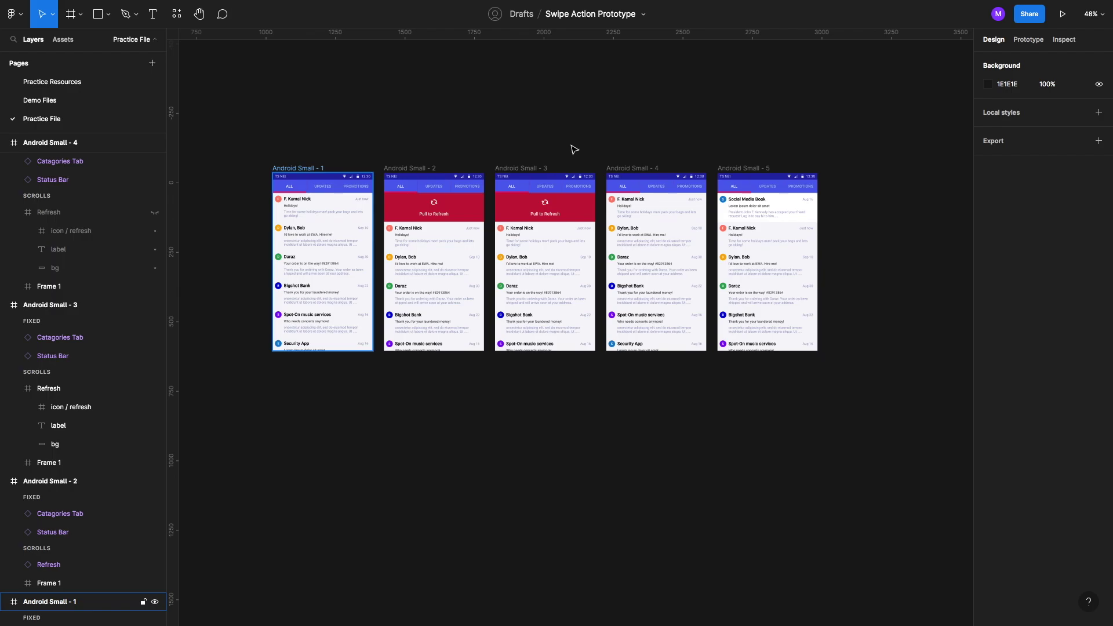
# Step: Preview the prototype from Android Small - 1 and pull the email list down to test the refresh interaction
pyautogui.click(508, 151)
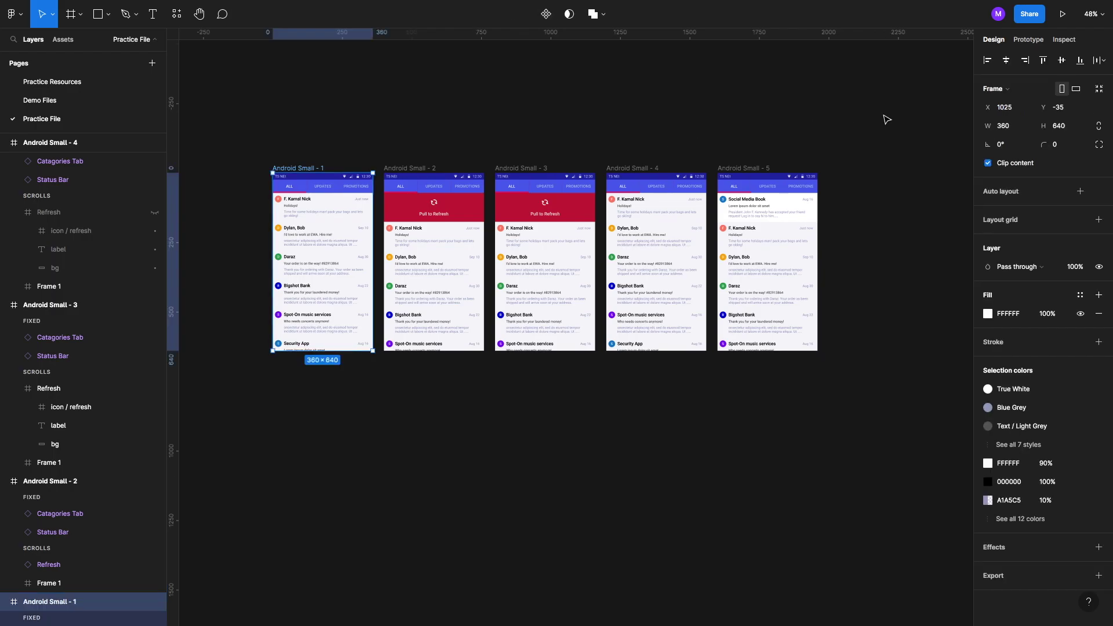
pyautogui.click(1063, 15)
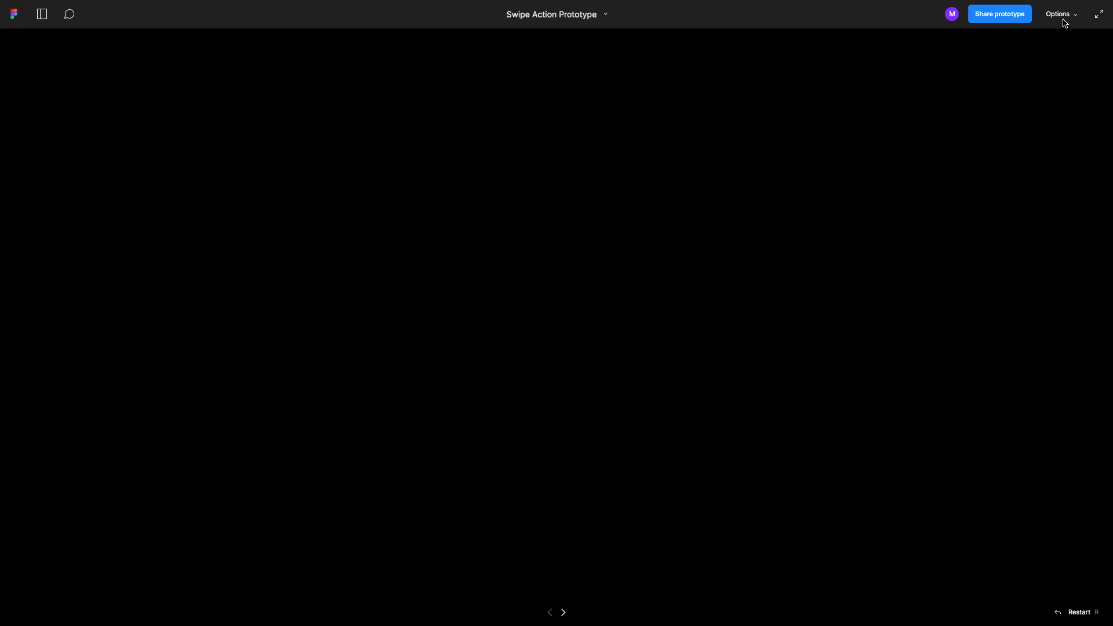
pyautogui.moveTo(521, 215); pyautogui.dragTo(526, 245)
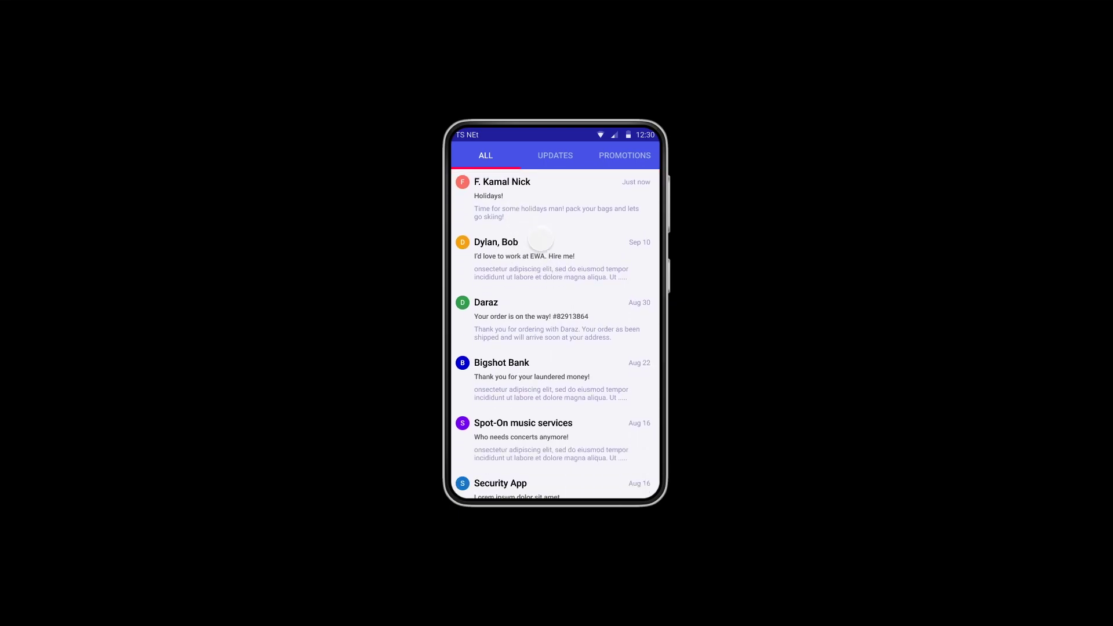
pyautogui.moveTo(560, 216); pyautogui.dragTo(550, 293)
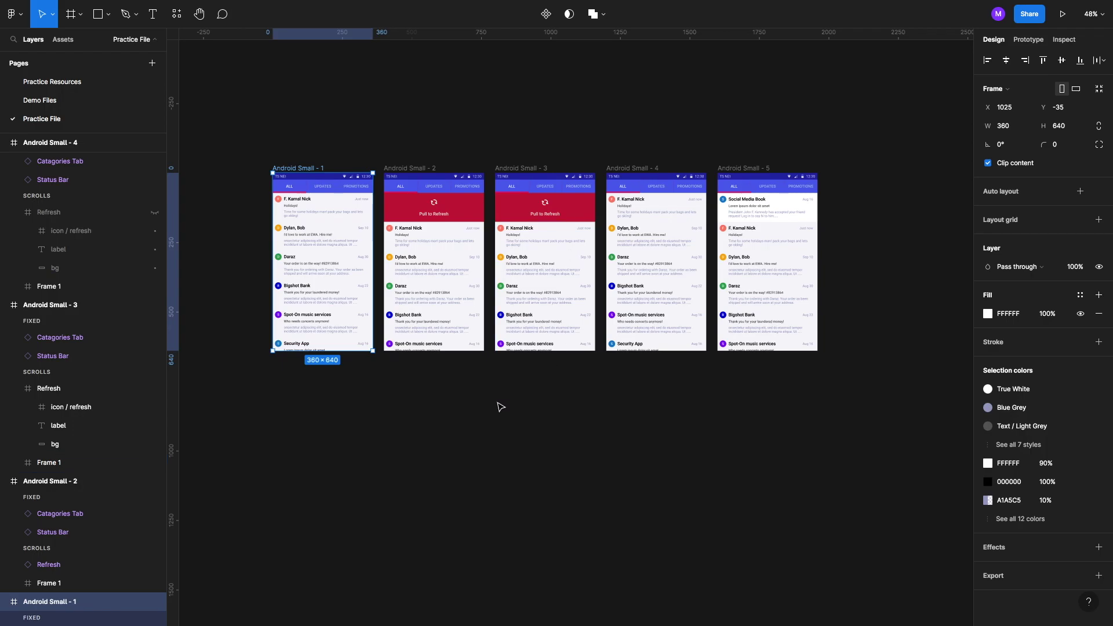
# Step: Duplicate Android Small - 5 and place the copy below Android Small - 1 at X 1025, Y 902
pyautogui.scroll(-5, 652, 394)
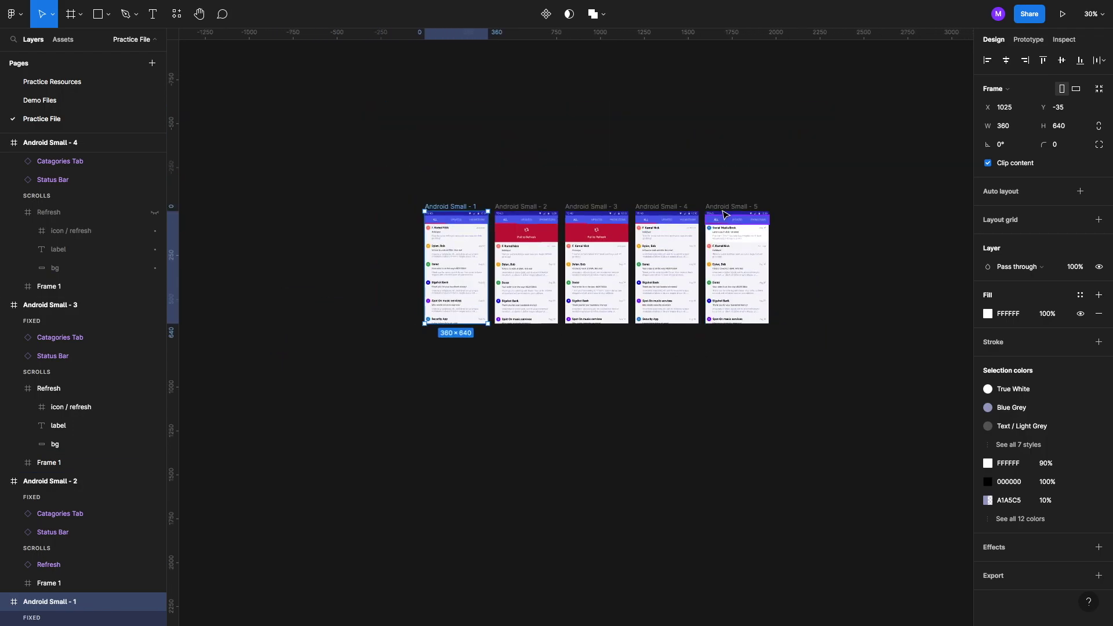
pyautogui.click(724, 208)
pyautogui.hotkey('ctrl', 'd')
pyautogui.moveTo(806, 209); pyautogui.dragTo(456, 374)
pyautogui.scroll(8, 450, 395)
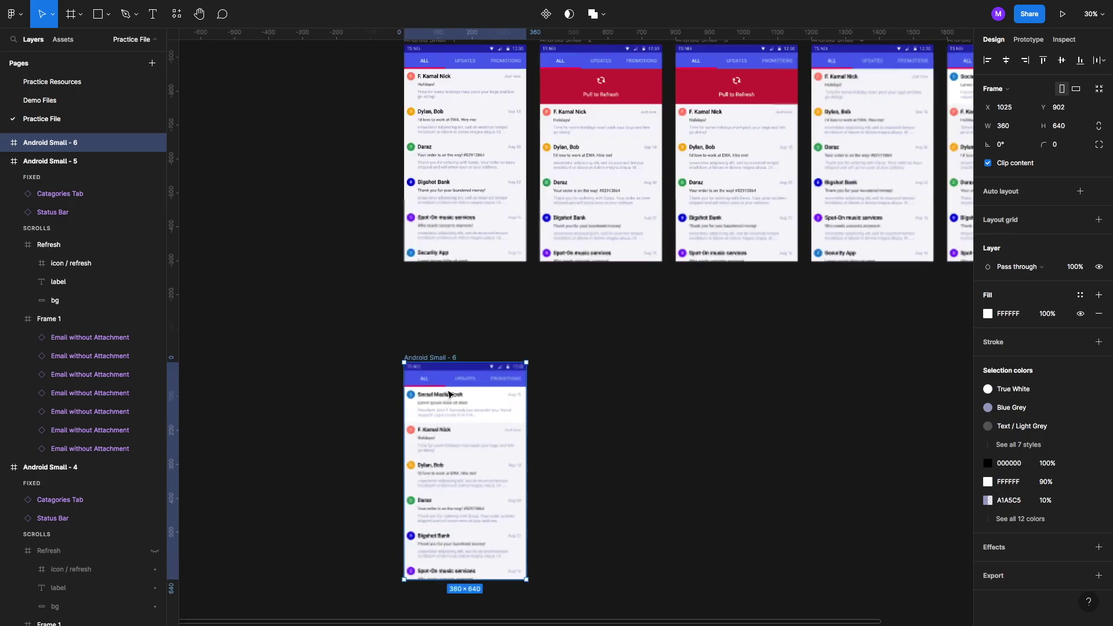
pyautogui.scroll(-4, 450, 394)
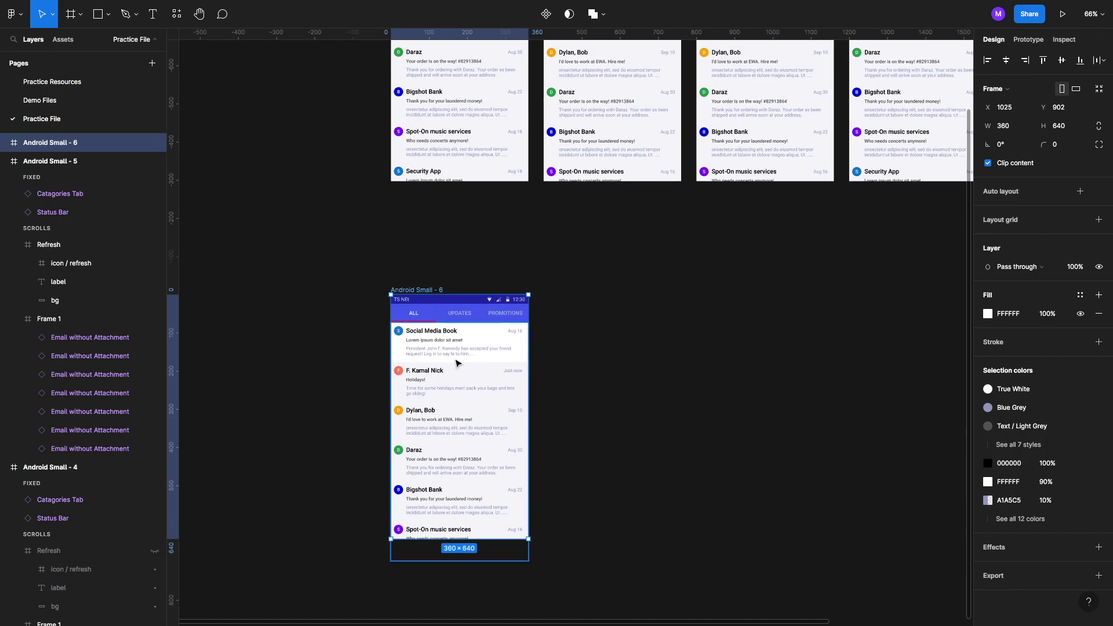
pyautogui.scroll(-2, 452, 348)
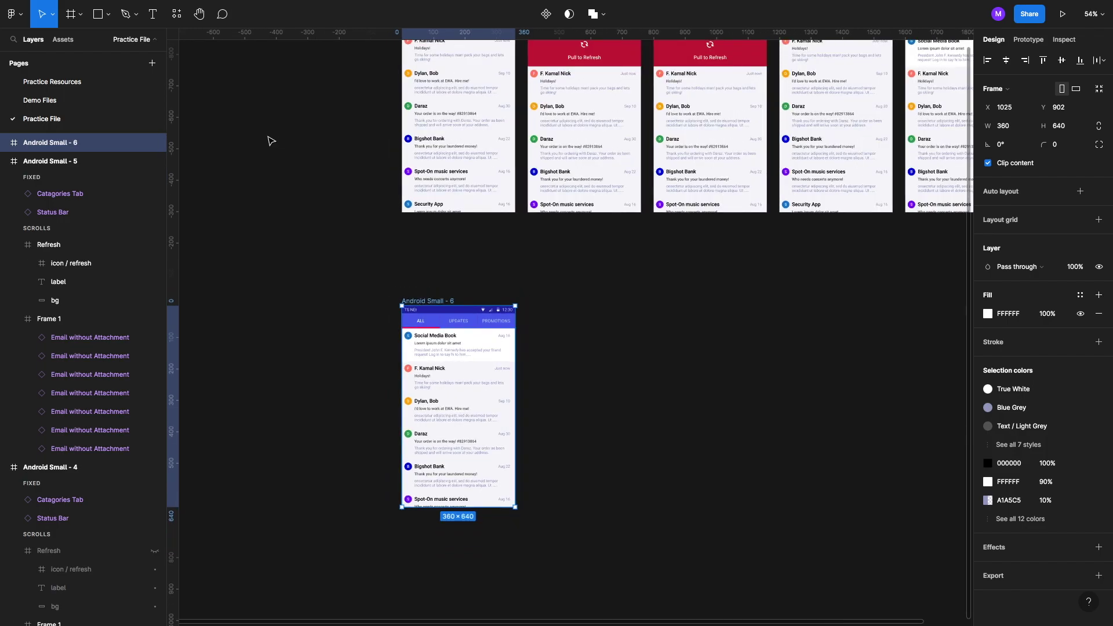
# Step: Add the Mail Favorite Slide-in component over the first email in Android Small - 6 at X 0, Y -1
pyautogui.click(61, 39)
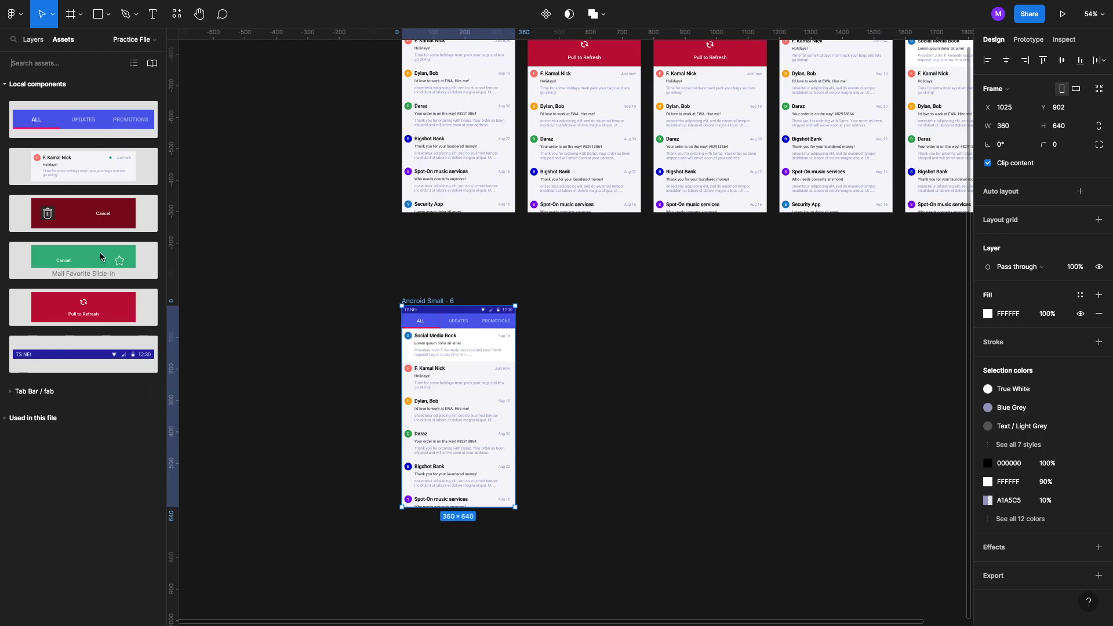
pyautogui.moveTo(139, 271); pyautogui.dragTo(489, 348)
pyautogui.scroll(5, 502, 364)
pyautogui.scroll(2, 489, 348)
pyautogui.scroll(-5, 623, 323)
pyautogui.scroll(-4, 623, 322)
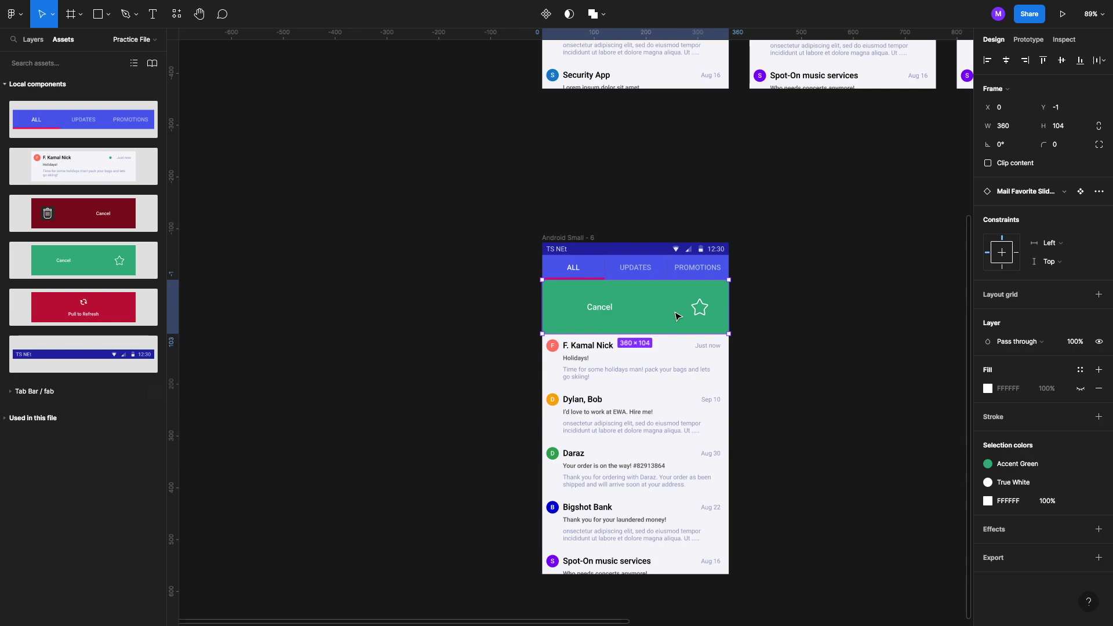
# Step: Shift the Mail Favorite Slide-in in Android Small - 6 leftward to X -300
pyautogui.hotkey('shift', 'Left')
pyautogui.hotkey('shift', 'Left')
pyautogui.hotkey('shift', 'Left')
pyautogui.hotkey('shift', 'Left')
pyautogui.hotkey('shift', 'Left')
pyautogui.hotkey('shift', 'Left')
pyautogui.hotkey('shift', 'Left')
pyautogui.hotkey('shift', 'Left')
pyautogui.hotkey('shift', 'Left')
pyautogui.hotkey('shift', 'Left')
pyautogui.hotkey('shift', 'Left')
pyautogui.hotkey('shift', 'Left')
pyautogui.hotkey('shift', 'Left')
pyautogui.hotkey('shift', 'Left')
pyautogui.hotkey('shift', 'Left')
pyautogui.hotkey('shift', 'Left')
pyautogui.hotkey('shift', 'Left')
pyautogui.hotkey('shift', 'Left')
pyautogui.hotkey('shift', 'Left')
pyautogui.hotkey('shift', 'Left')
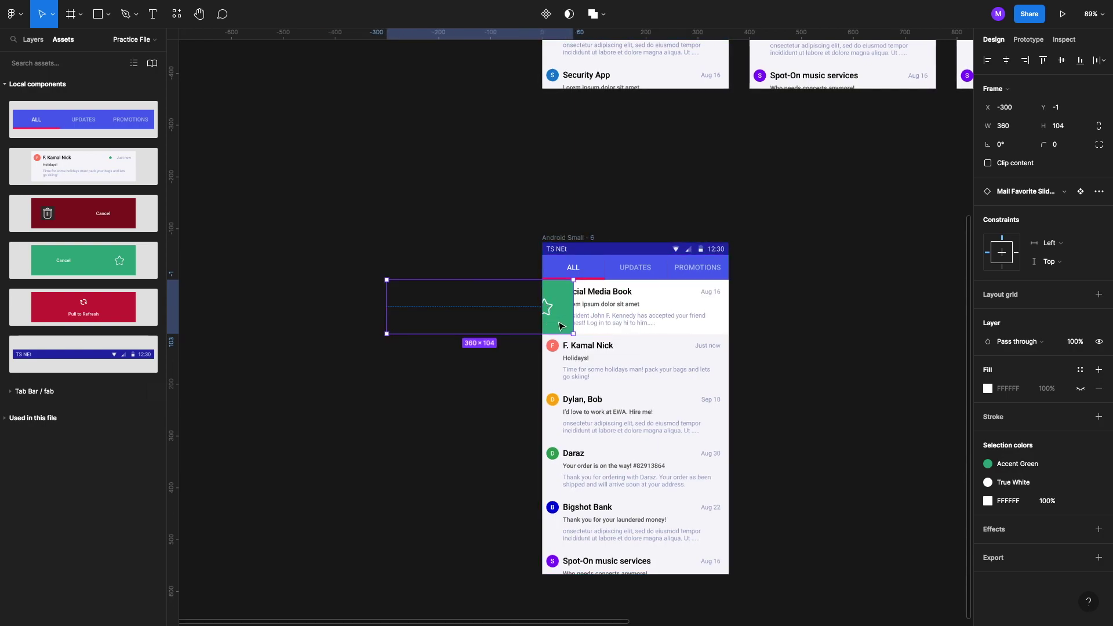
# Step: Turn Clip content off and back on for Android Small - 6 to check the slide-in outside the frame
pyautogui.click(580, 239)
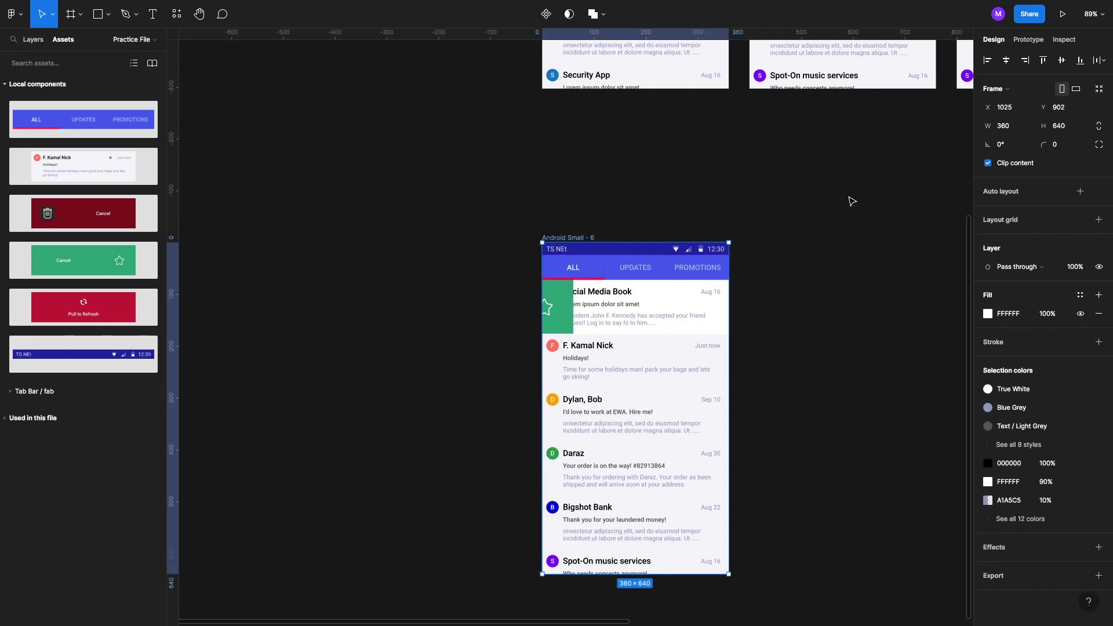
pyautogui.click(988, 163)
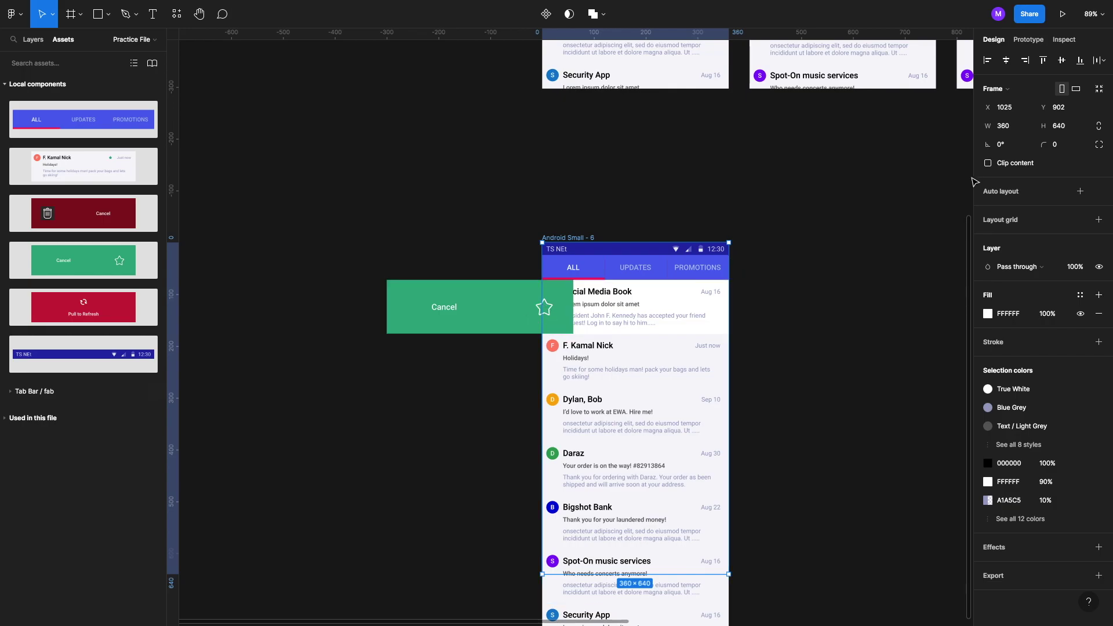
pyautogui.click(988, 163)
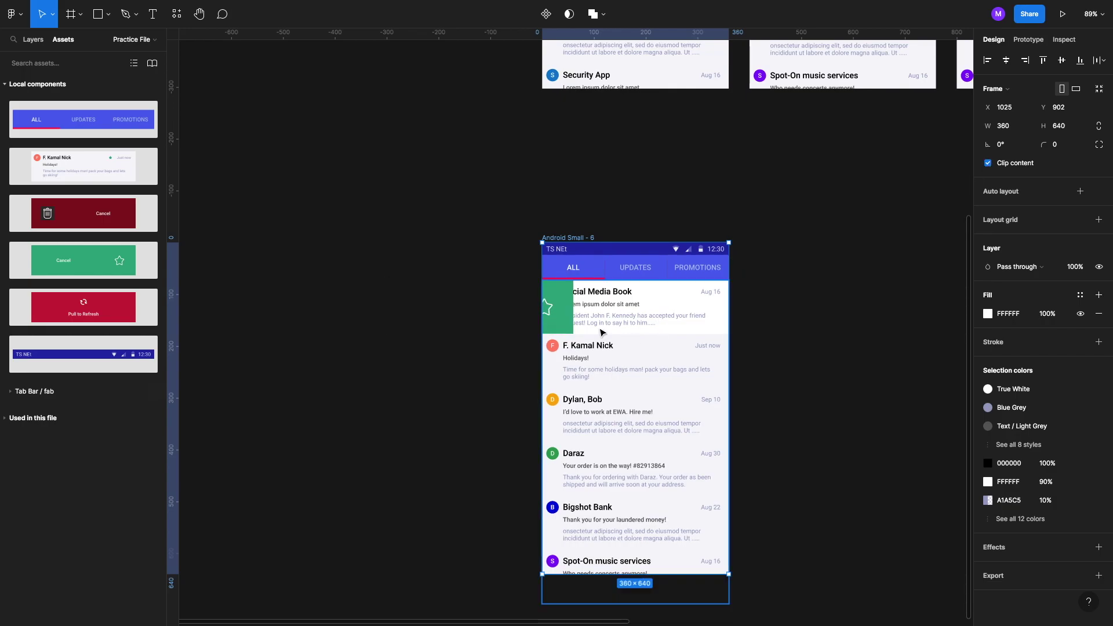
# Step: Move the Mail Favorite Slide-in fully outside the left edge of Android Small - 6, to X -360
pyautogui.scroll(5, 601, 332)
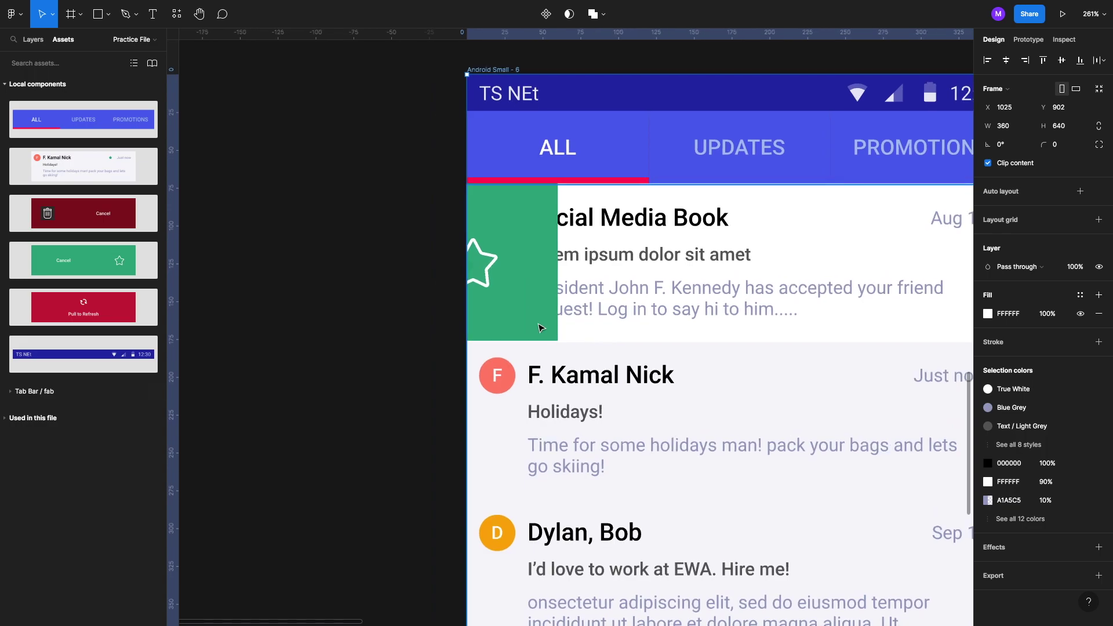
pyautogui.click(539, 328)
pyautogui.moveTo(539, 328); pyautogui.dragTo(448, 321)
pyautogui.scroll(-5, 585, 224)
pyautogui.hscroll(5, 585, 225)
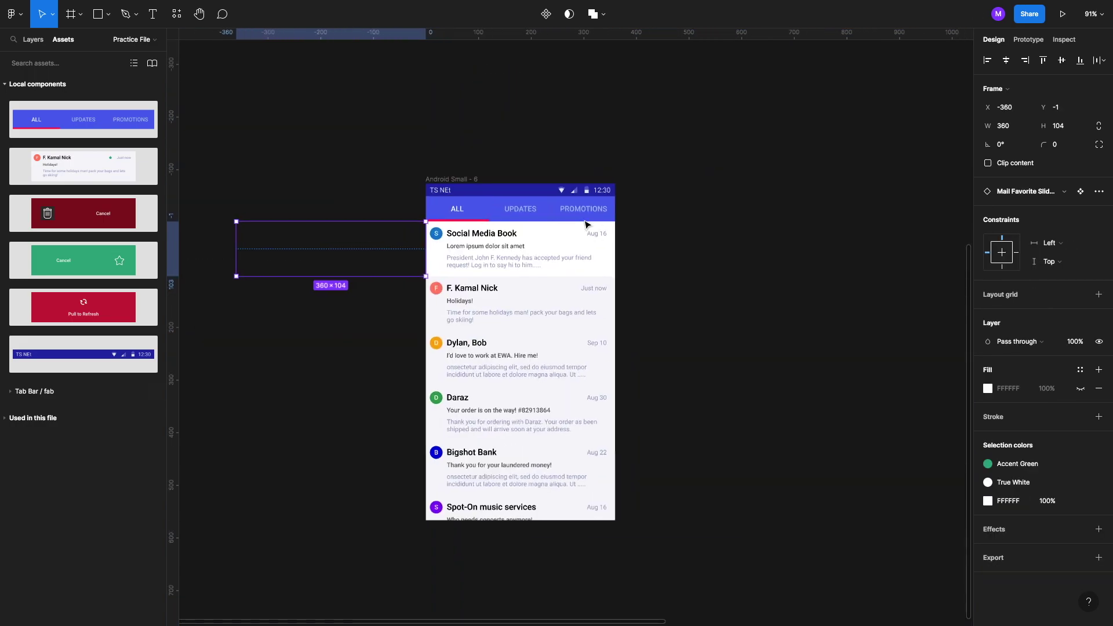
# Step: Duplicate Android Small - 6 directly beside the original at X 1425, Y 902
pyautogui.click(472, 180)
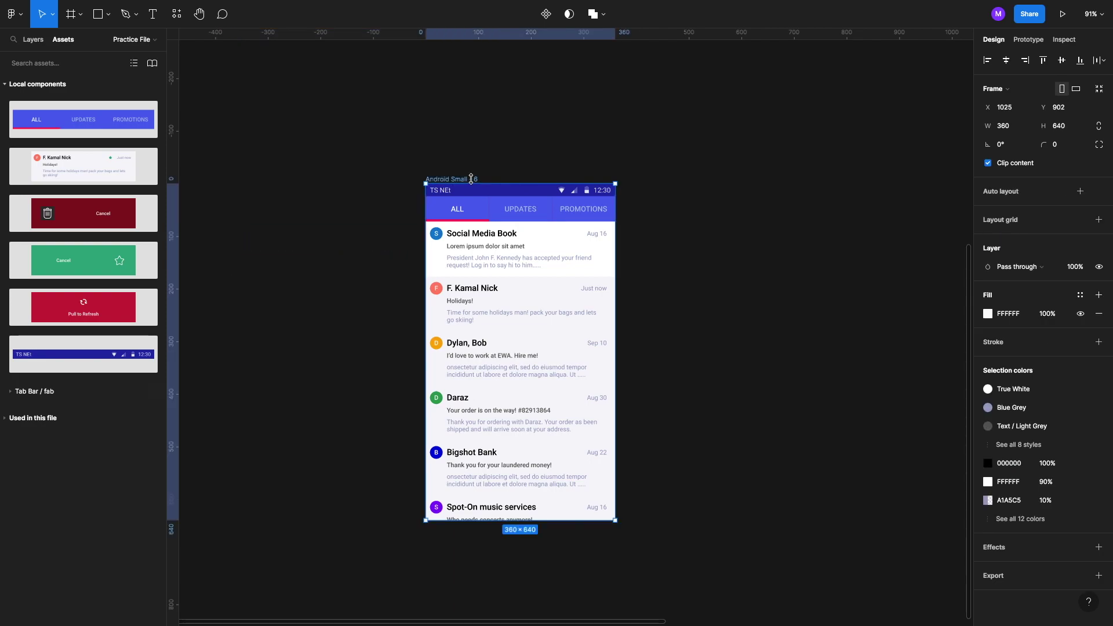
pyautogui.hotkey('ctrl', 'd')
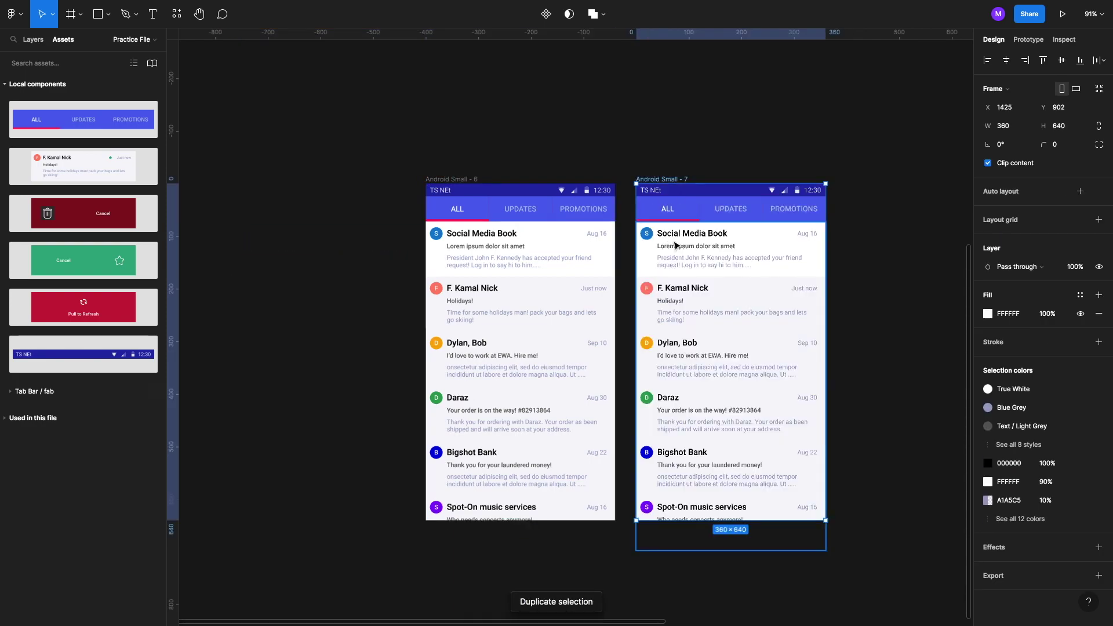
pyautogui.hscroll(-3, 675, 245)
pyautogui.scroll(-4, 653, 236)
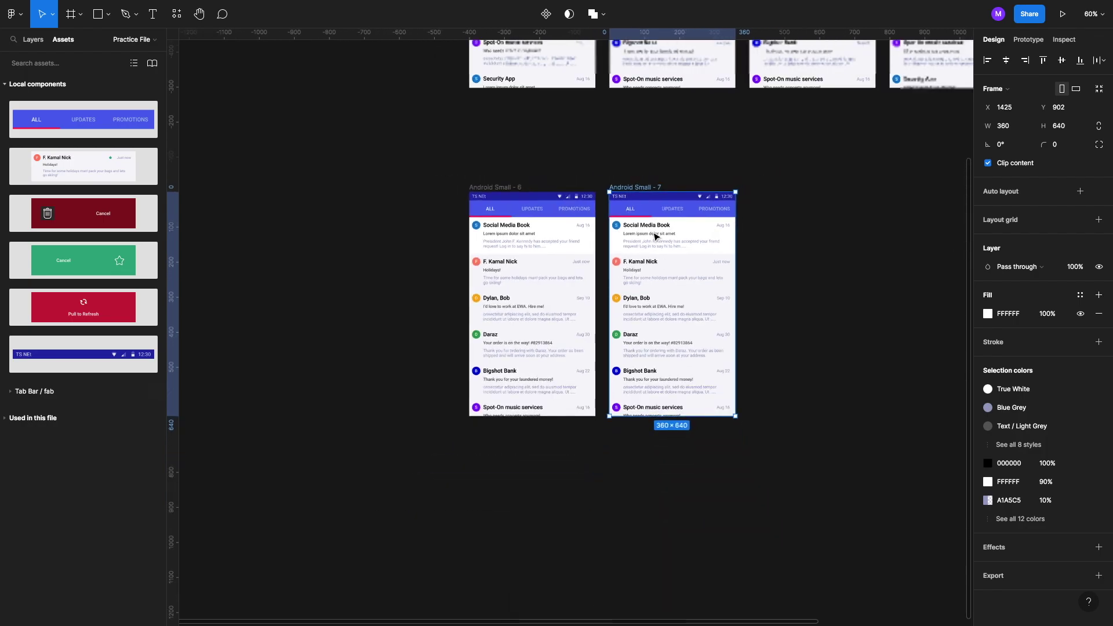
# Step: In Android Small - 7, shift the Mail Favorite Slide-in and Social Media Book email rightward together until the slide-in fills the first row
pyautogui.click(33, 39)
pyautogui.click(131, 287)
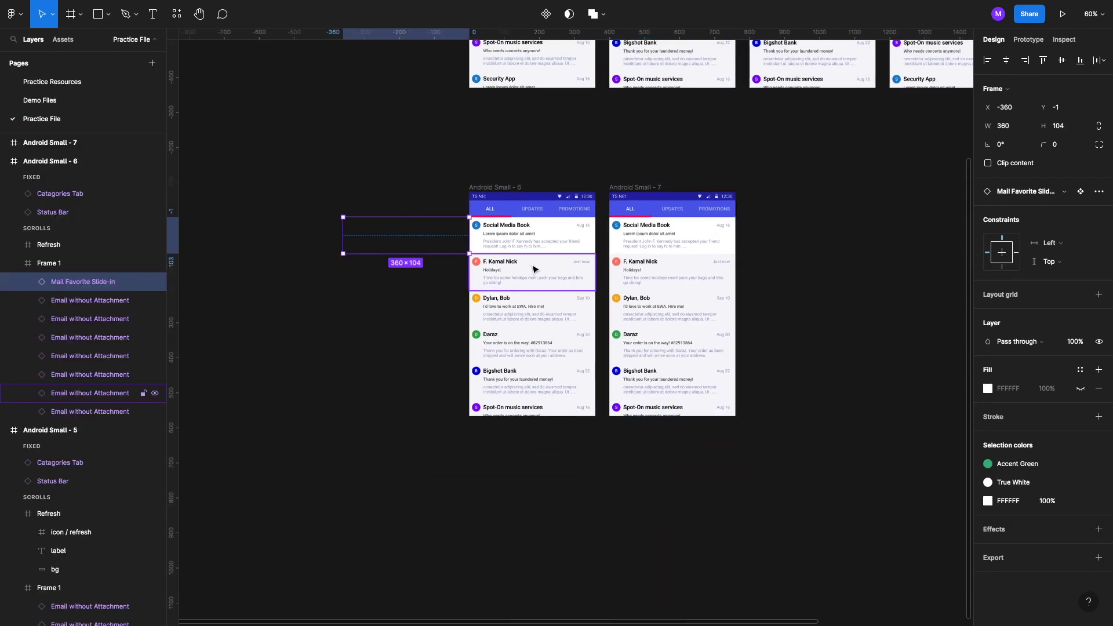
pyautogui.click(644, 188)
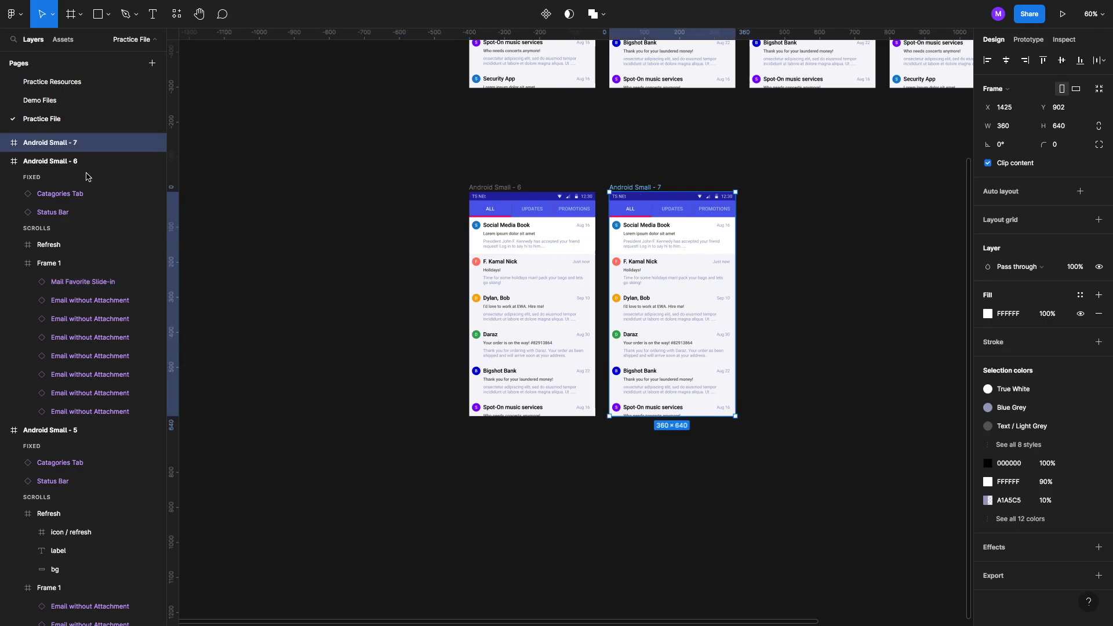
pyautogui.click(6, 144)
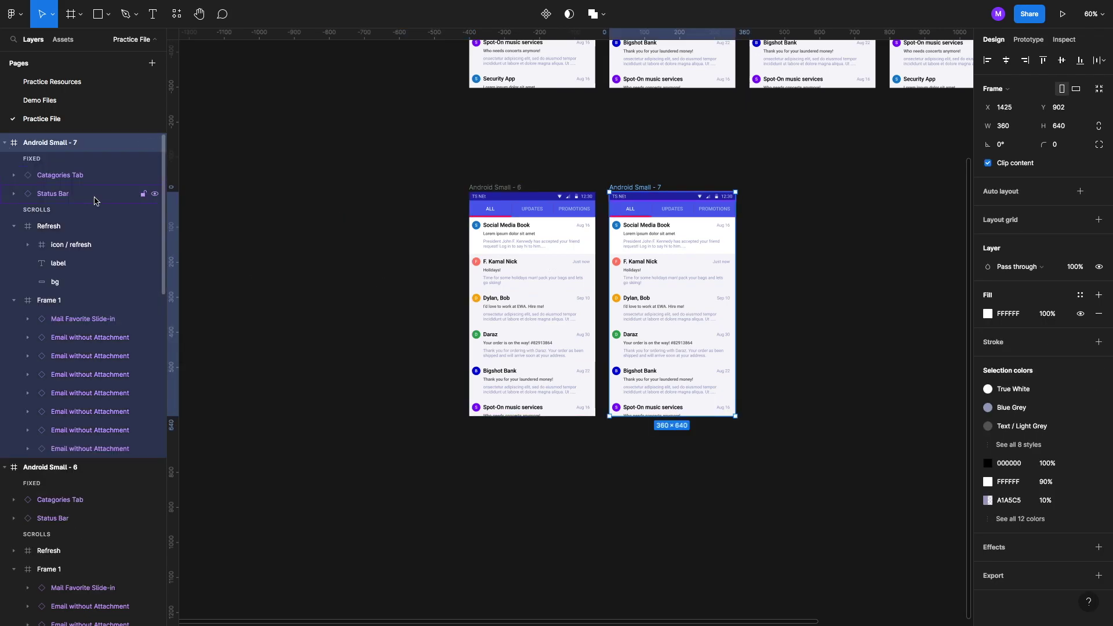
pyautogui.click(100, 318)
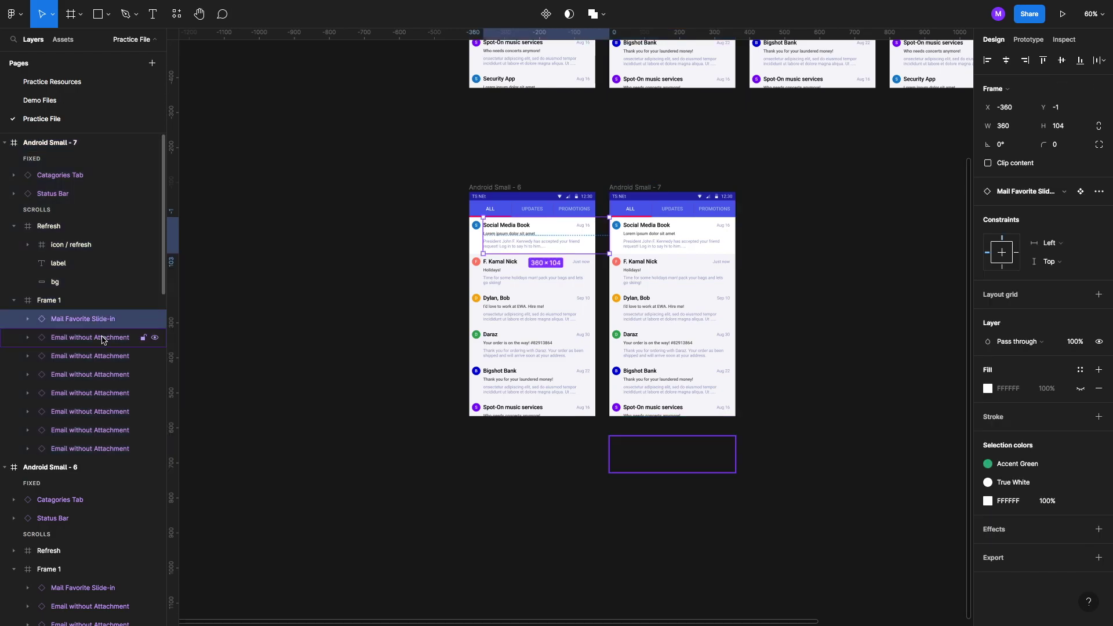
pyautogui.keyDown('shift'); pyautogui.click(103, 455); pyautogui.keyUp('shift')
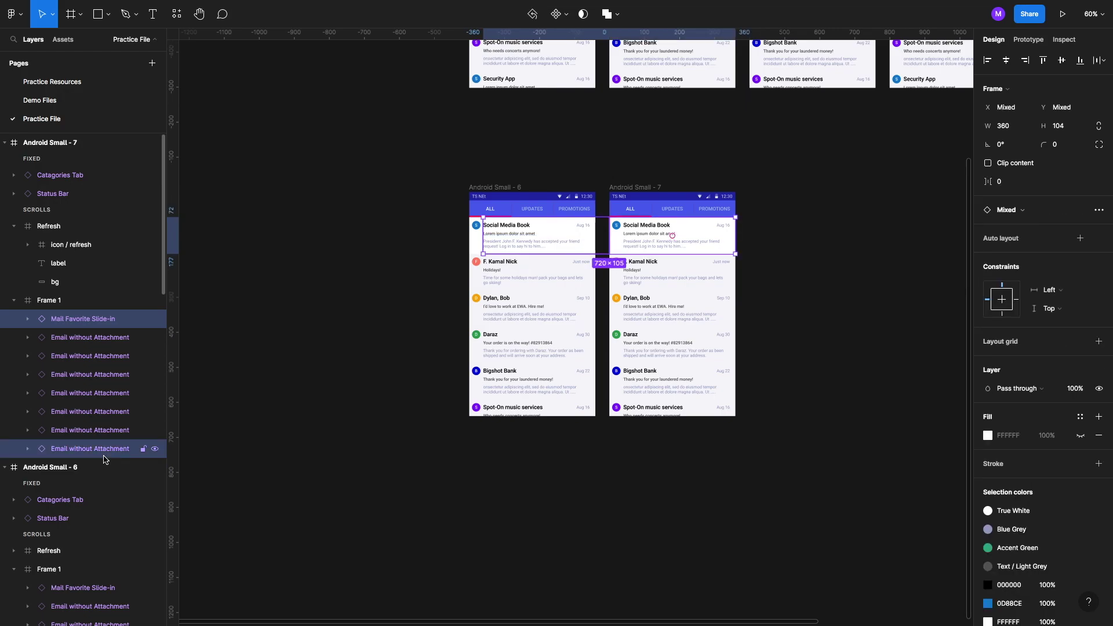
pyautogui.hotkey('shift', 'Right')
pyautogui.hotkey('shift', 'Right')
pyautogui.hotkey('shift', 'Right')
pyautogui.hotkey('shift', 'Right')
pyautogui.hotkey('shift', 'Right')
pyautogui.hotkey('shift', 'Right')
pyautogui.hotkey('shift', 'Right')
pyautogui.hotkey('shift', 'Right')
pyautogui.hotkey('shift', 'Right')
pyautogui.hotkey('shift', 'Right')
pyautogui.hotkey('shift', 'Right')
pyautogui.hotkey('shift', 'Right')
pyautogui.hotkey('shift', 'Right')
pyautogui.hotkey('shift', 'Right')
pyautogui.hotkey('shift', 'Right')
pyautogui.hotkey('shift', 'Right')
pyautogui.hotkey('shift', 'Right')
pyautogui.hotkey('shift', 'Right')
pyautogui.hotkey('shift', 'Right')
pyautogui.hotkey('shift', 'Right')
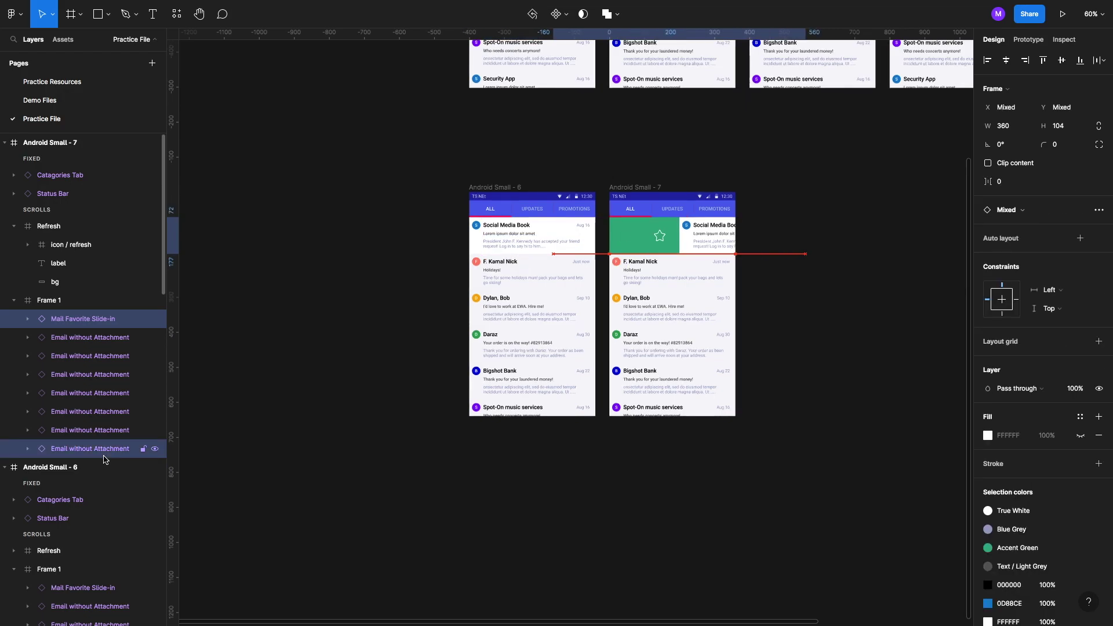
pyautogui.hotkey('shift', 'Right')
pyautogui.hotkey('shift', 'Right')
pyautogui.hotkey('shift', 'Right')
pyautogui.hotkey('shift', 'Right')
pyautogui.hotkey('shift', 'Right')
pyautogui.hotkey('shift', 'Right')
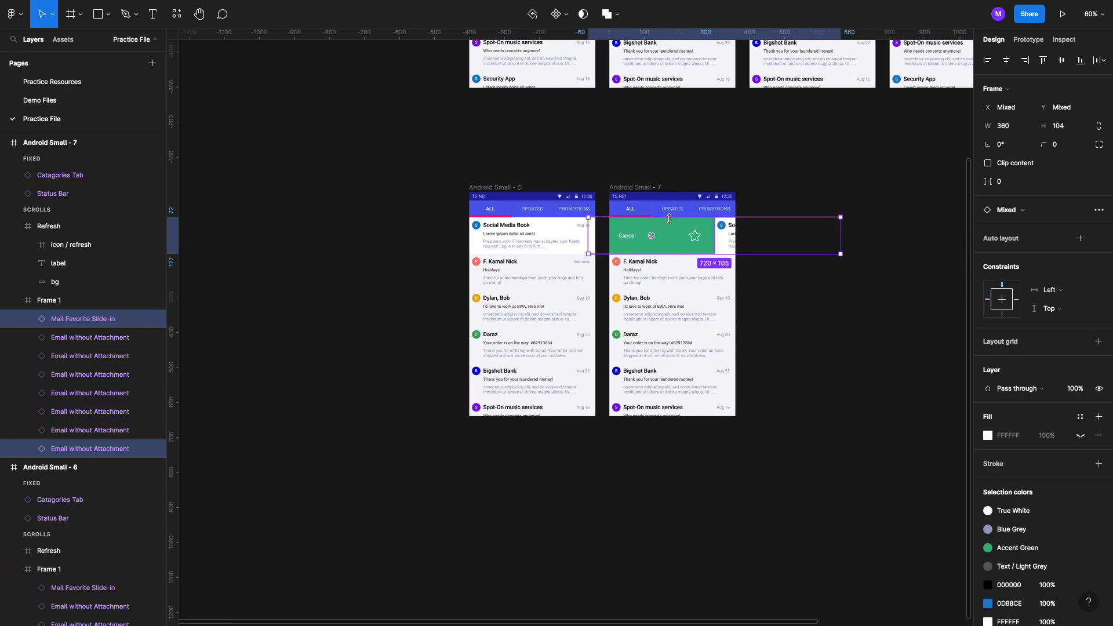
pyautogui.scroll(5, 669, 221)
pyautogui.scroll(-4, 669, 219)
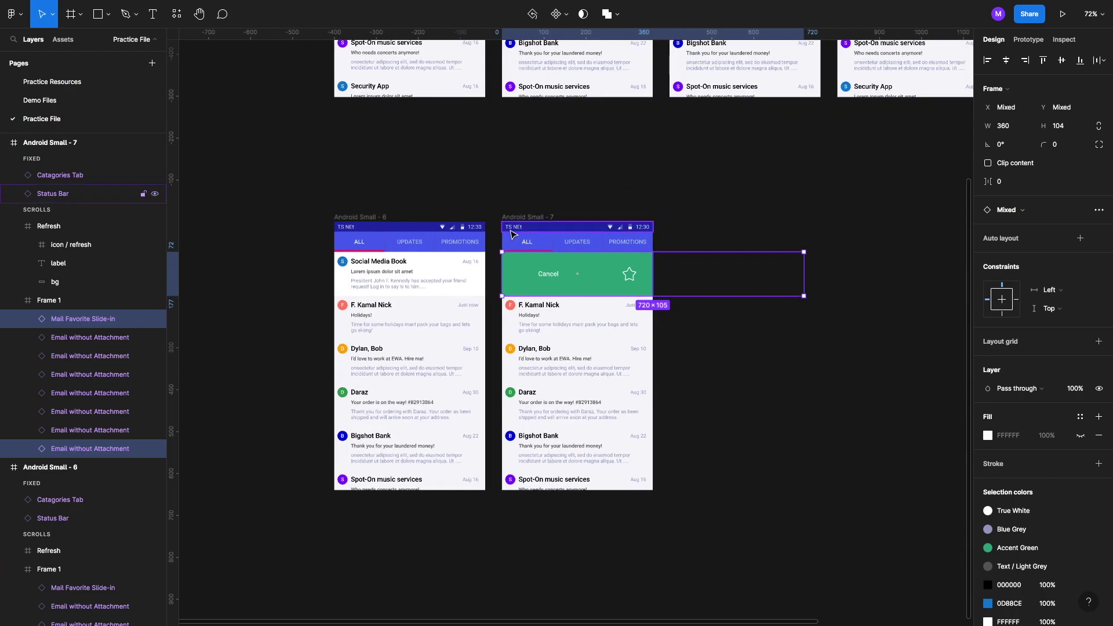
# Step: Duplicate Android Small - 7 and shift the copy's slide-in and Social Media Book email leftward until the email fills the first row
pyautogui.click(522, 219)
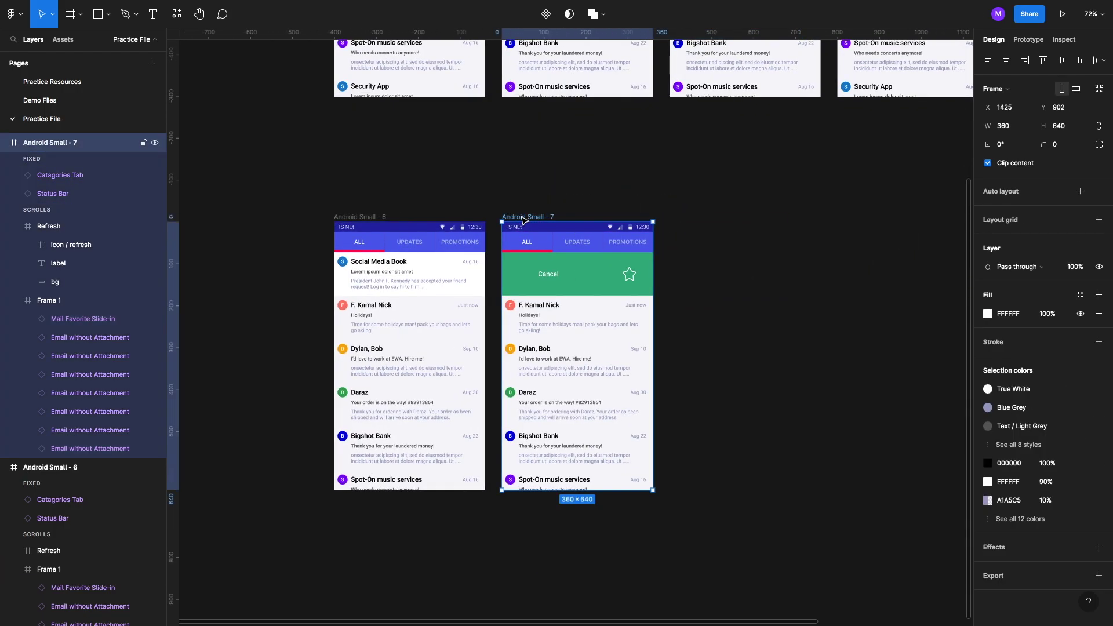
pyautogui.hotkey('ctrl', 'd')
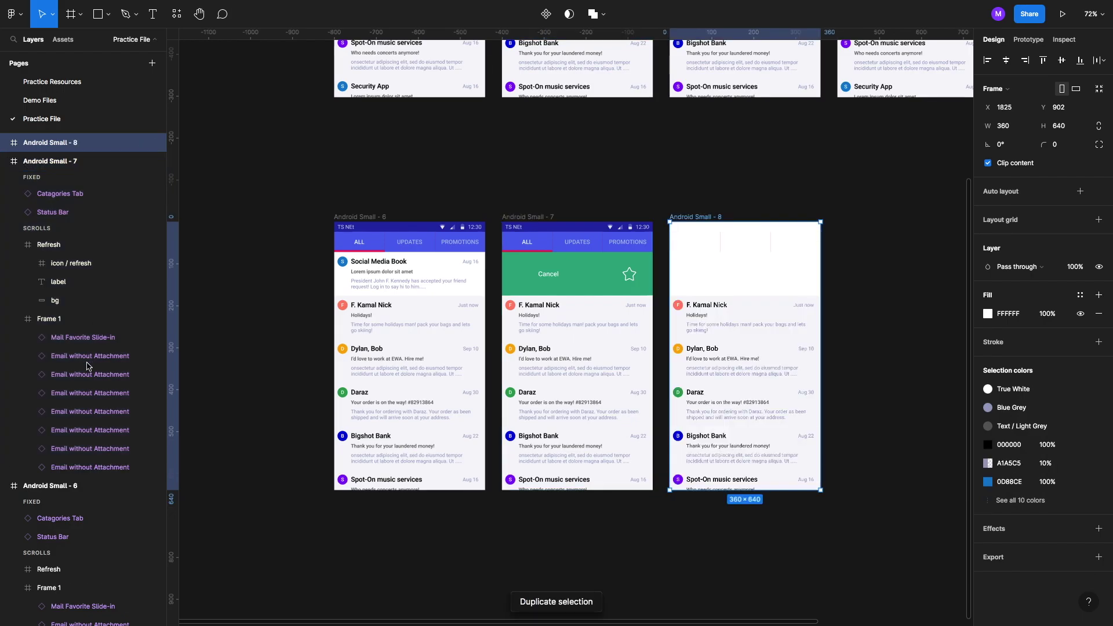
pyautogui.click(92, 337)
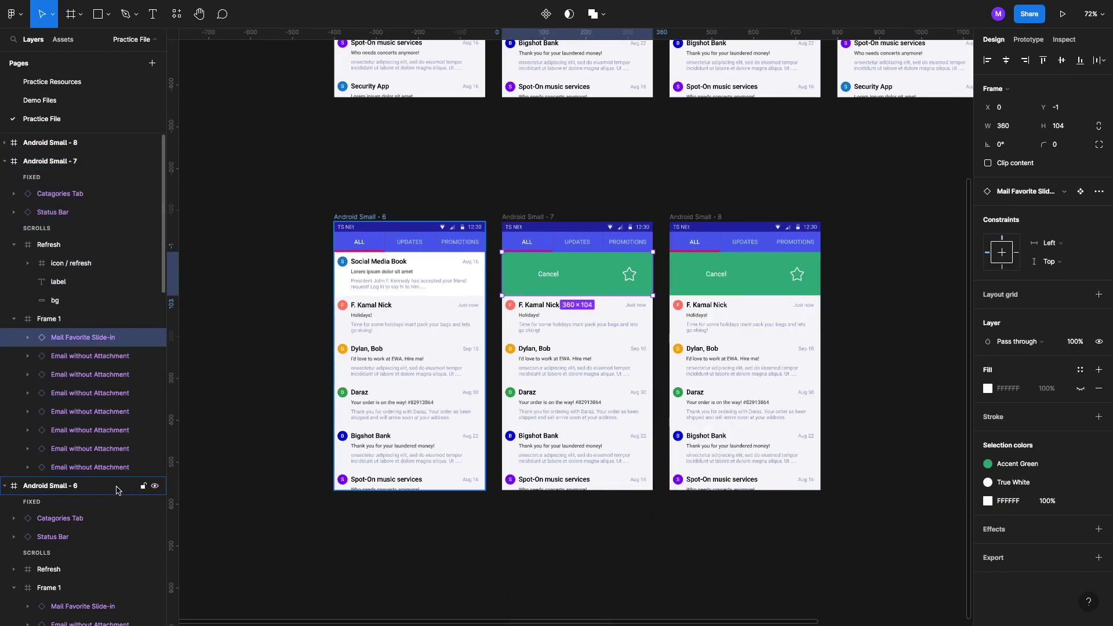
pyautogui.keyDown('shift'); pyautogui.click(116, 467); pyautogui.keyUp('shift')
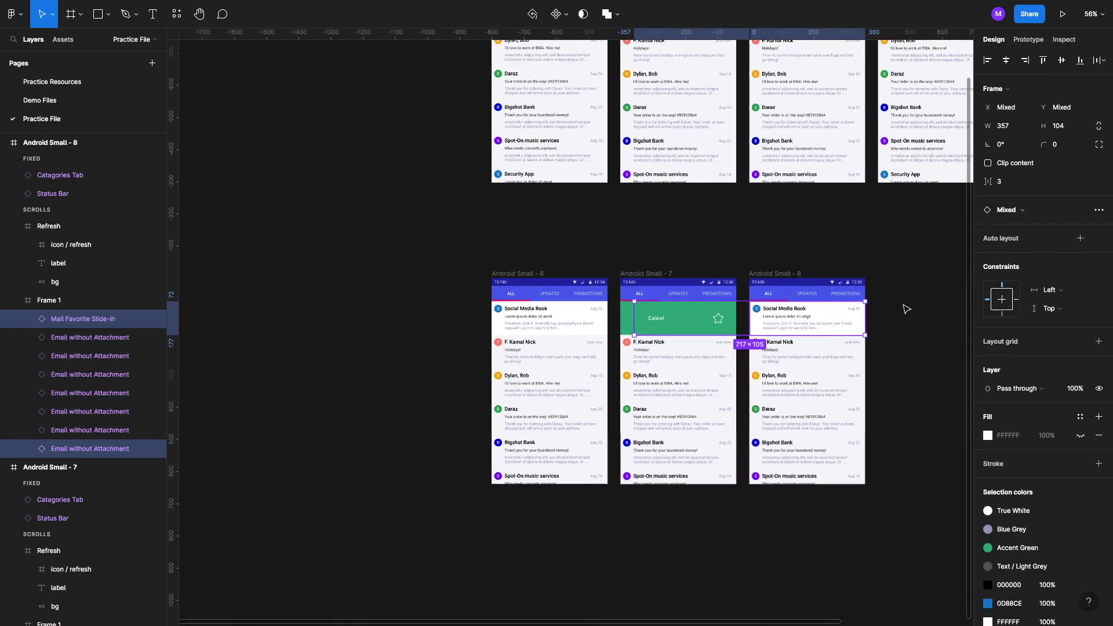
# Step: Turn on the Favourite property of the Social Media Book email in Android Small - 8
pyautogui.click(836, 323)
pyautogui.doubleClick(837, 322)
pyautogui.scroll(5, 837, 323)
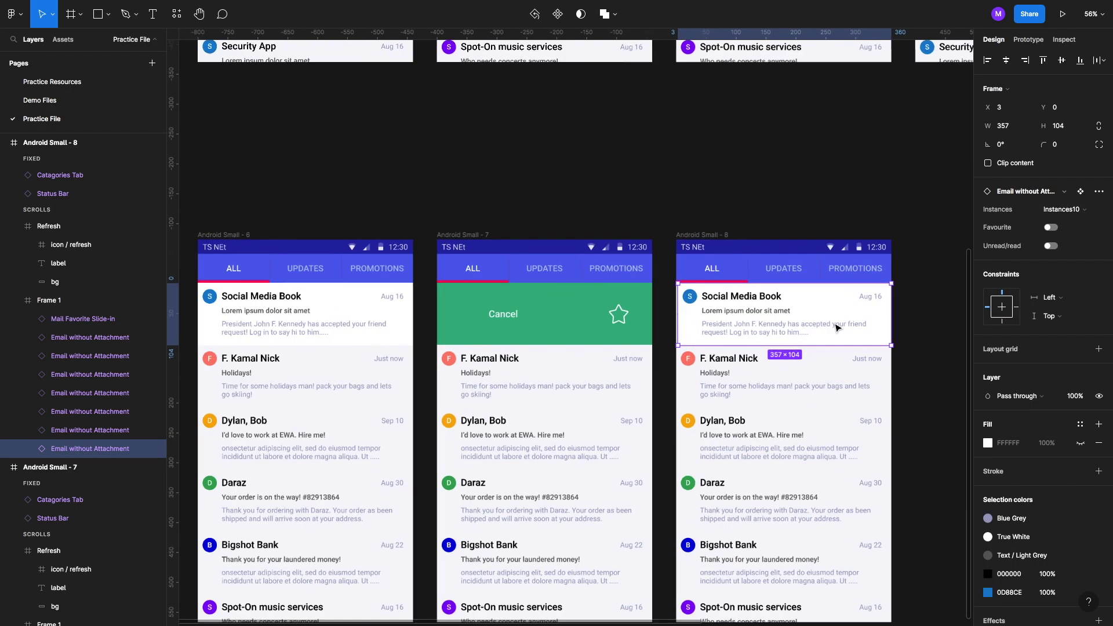
pyautogui.click(1051, 228)
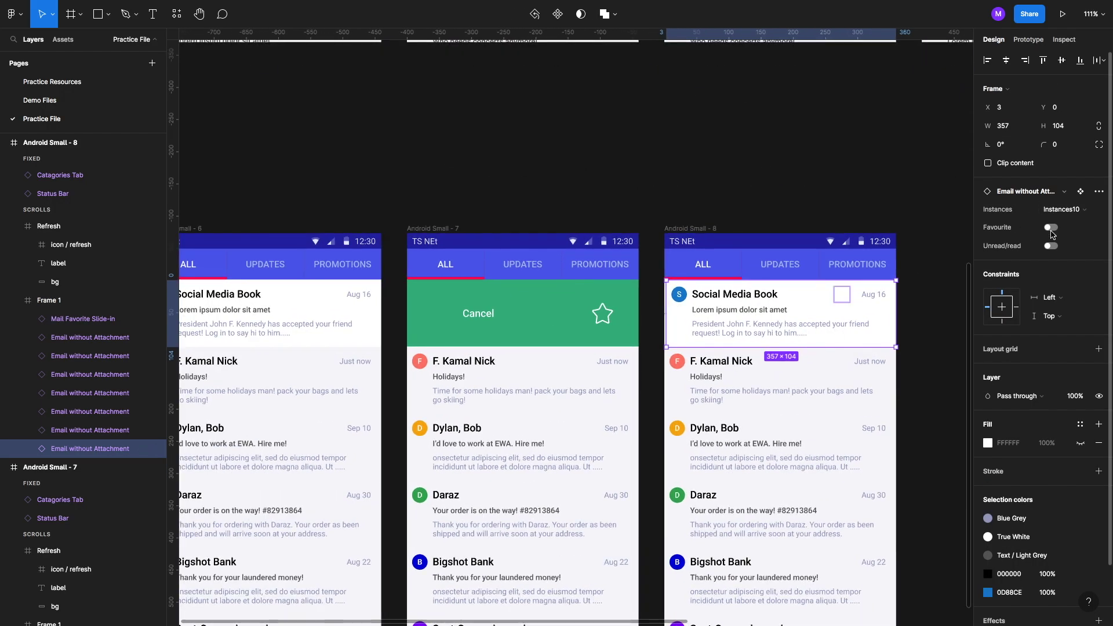
pyautogui.click(1051, 246)
pyautogui.scroll(-10, 758, 398)
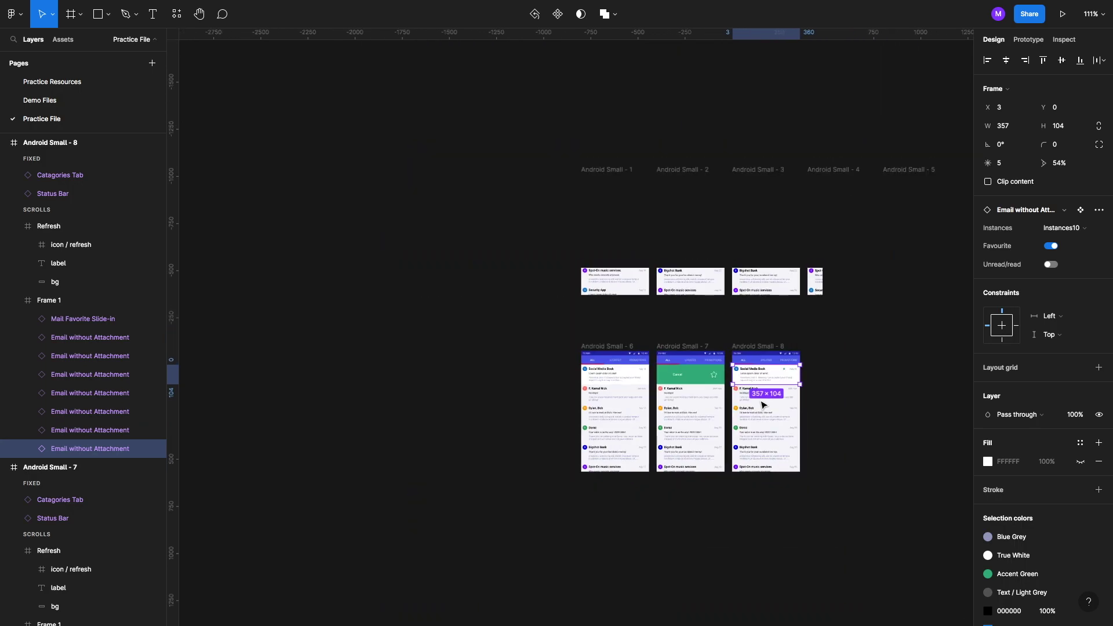
# Step: Connect the Social Media Book email in Android Small - 6 to Android Small - 7 with an On drag interaction
pyautogui.scroll(3, 743, 358)
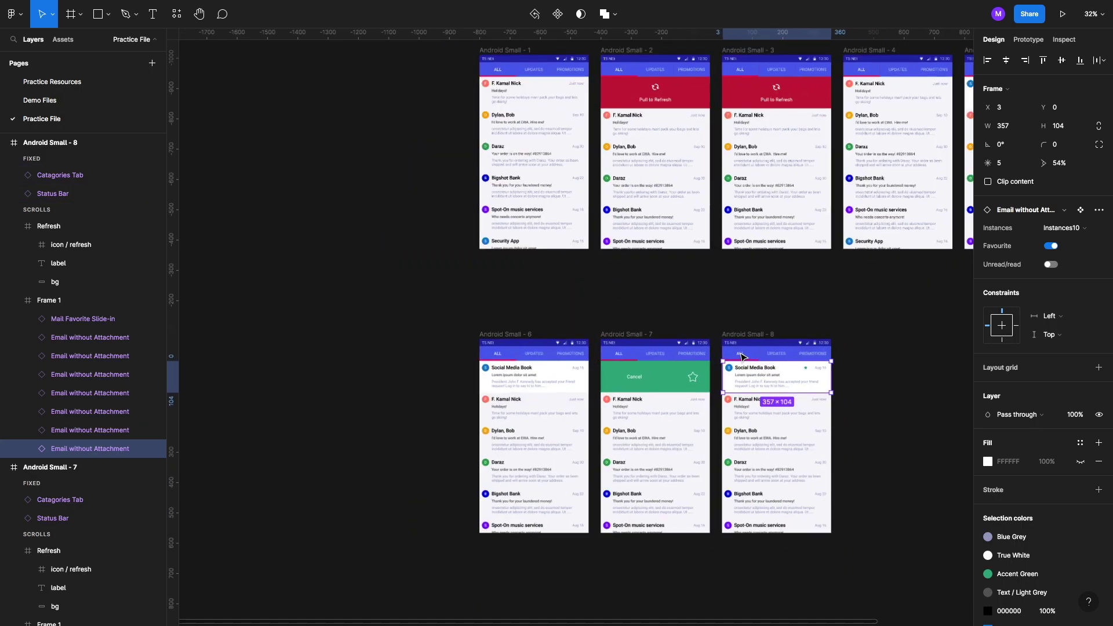
pyautogui.scroll(-1, 743, 358)
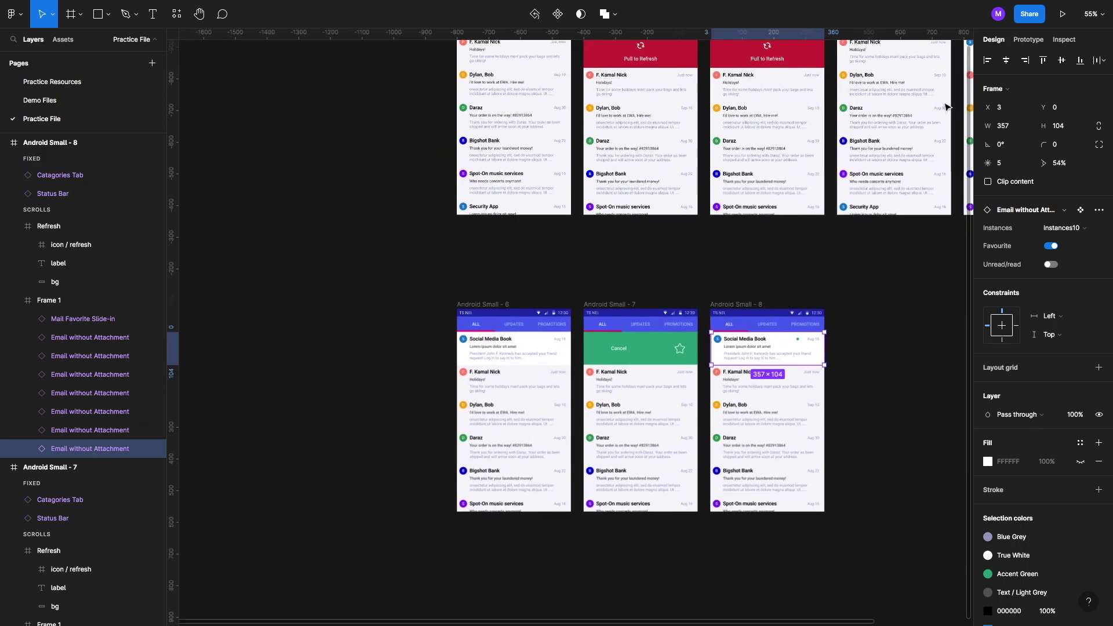
pyautogui.click(1028, 39)
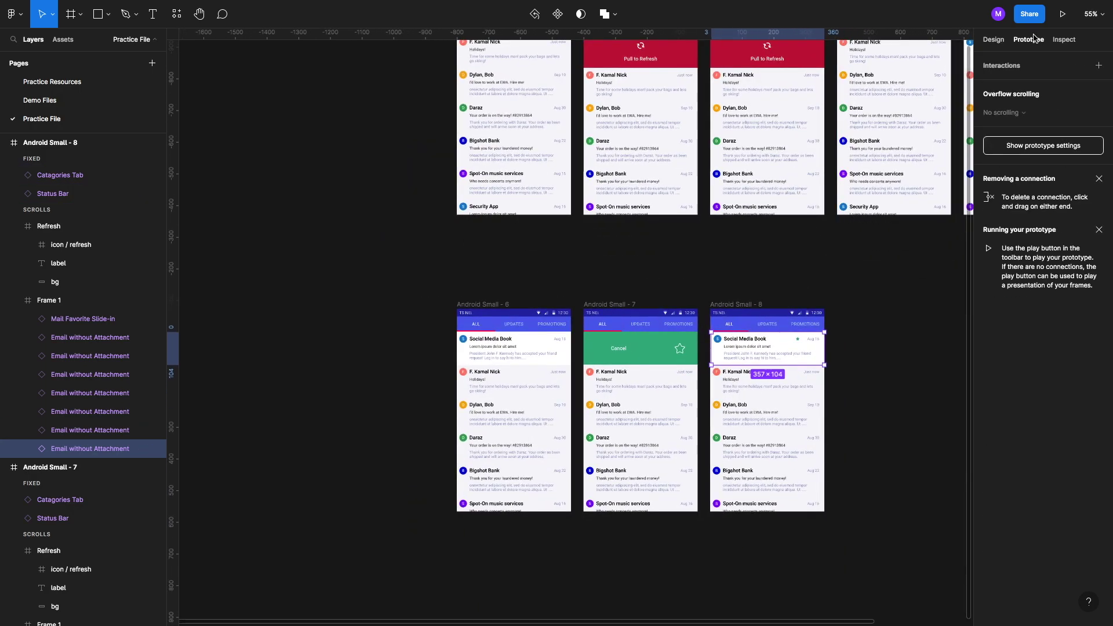
pyautogui.click(517, 338)
pyautogui.scroll(5, 603, 351)
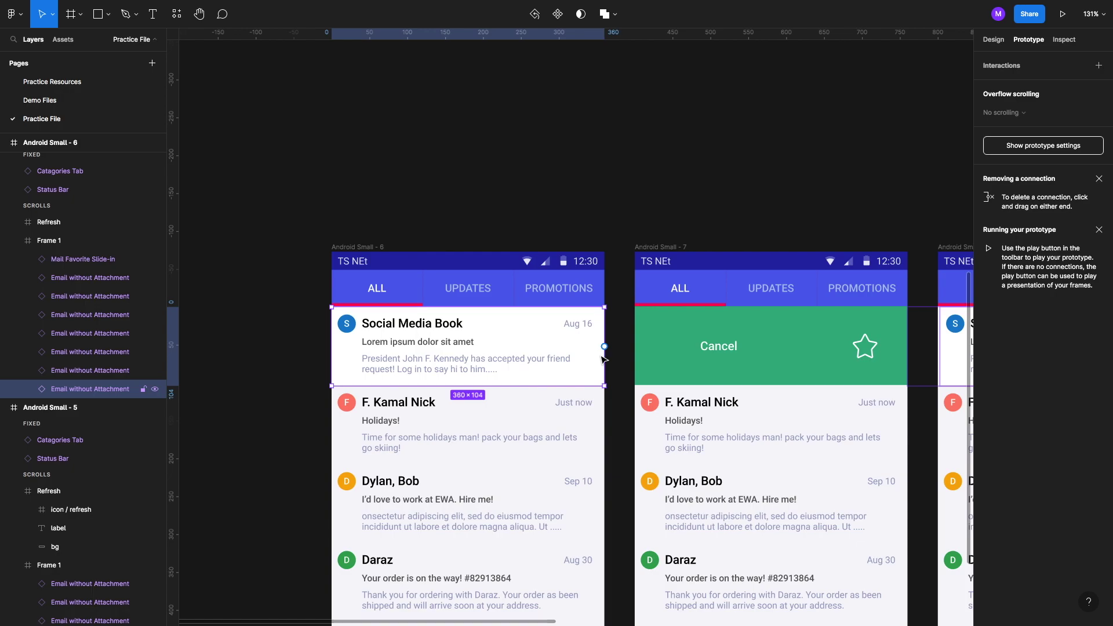
pyautogui.moveTo(605, 348); pyautogui.dragTo(650, 357)
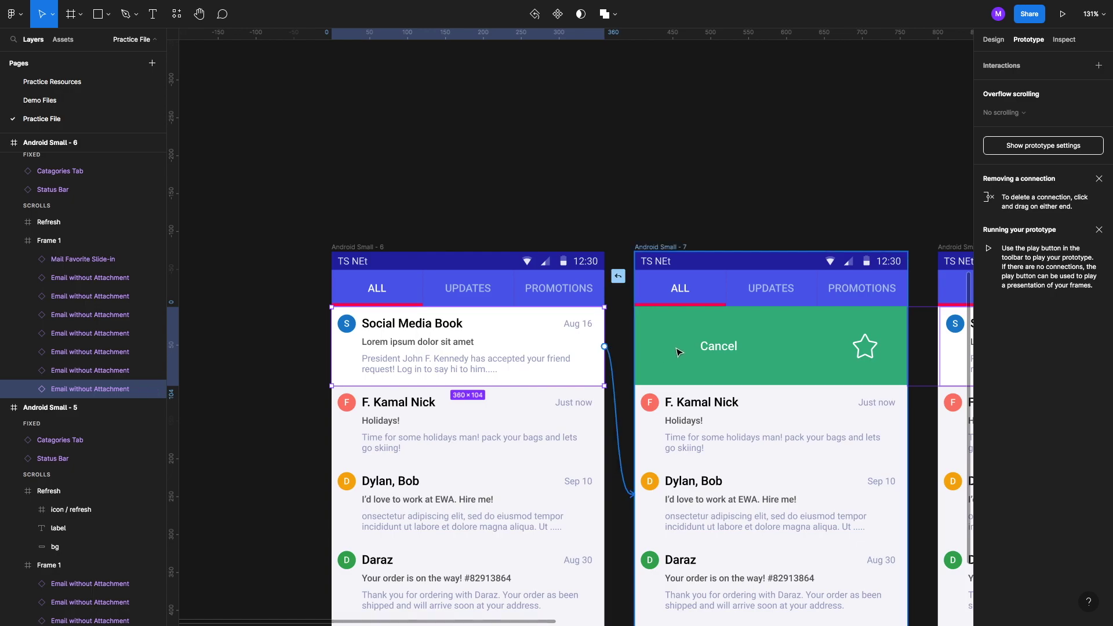
pyautogui.hscroll(2, 807, 323)
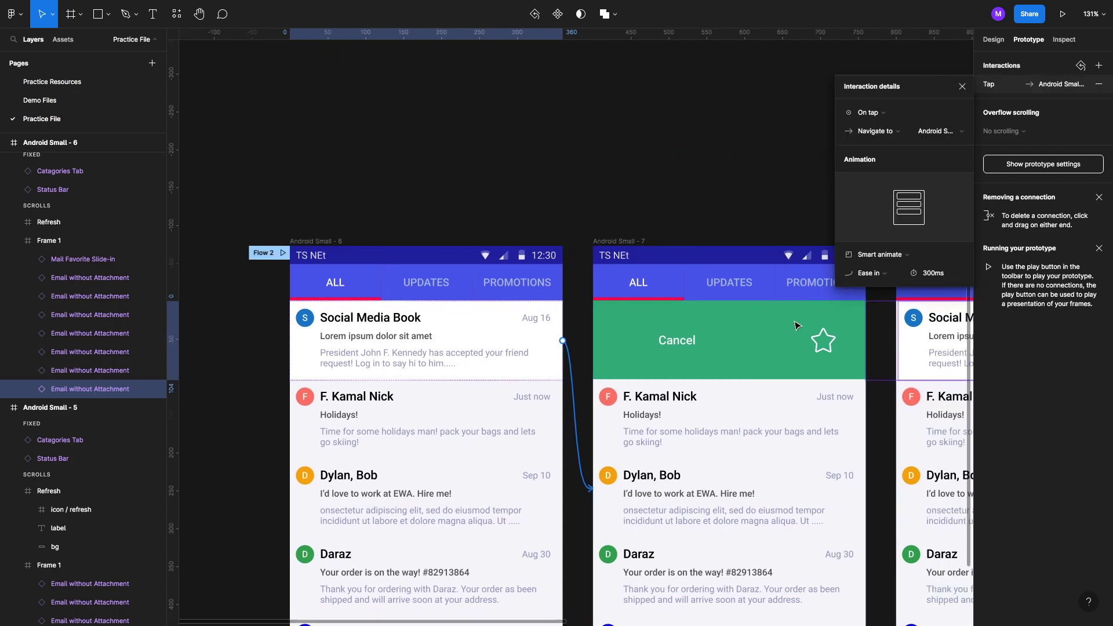
pyautogui.click(870, 110)
pyautogui.click(882, 127)
pyautogui.click(961, 86)
# Step: Connect the star icon in Android Small - 7 to Android Small - 8 on tap, using Smart animate with Ease out
pyautogui.scroll(-5, 756, 314)
pyautogui.scroll(5, 756, 314)
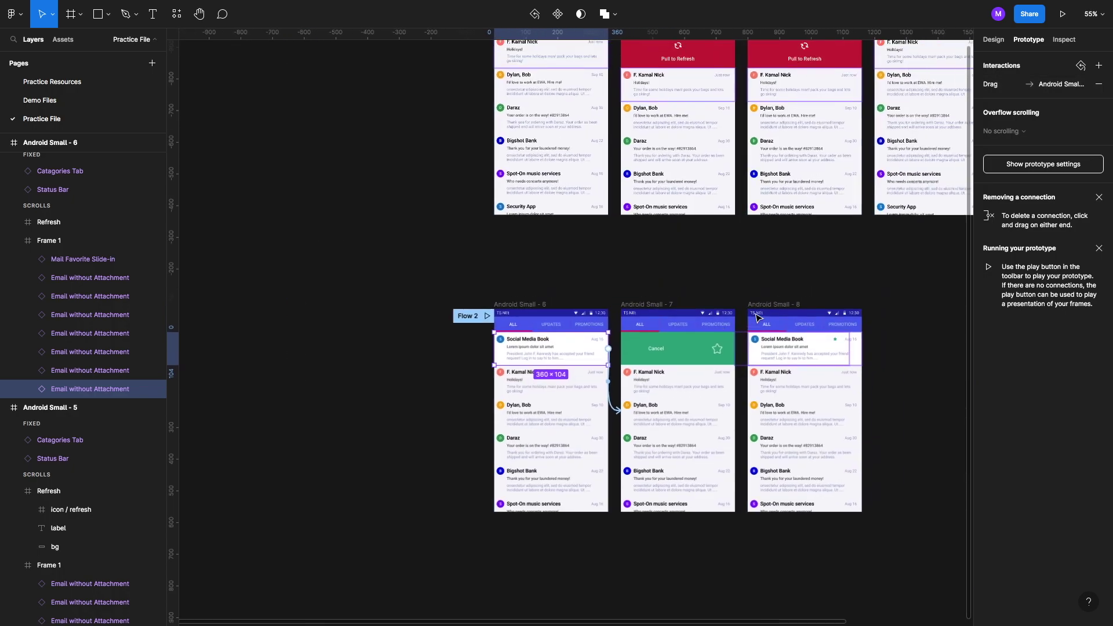
pyautogui.scroll(-2, 756, 314)
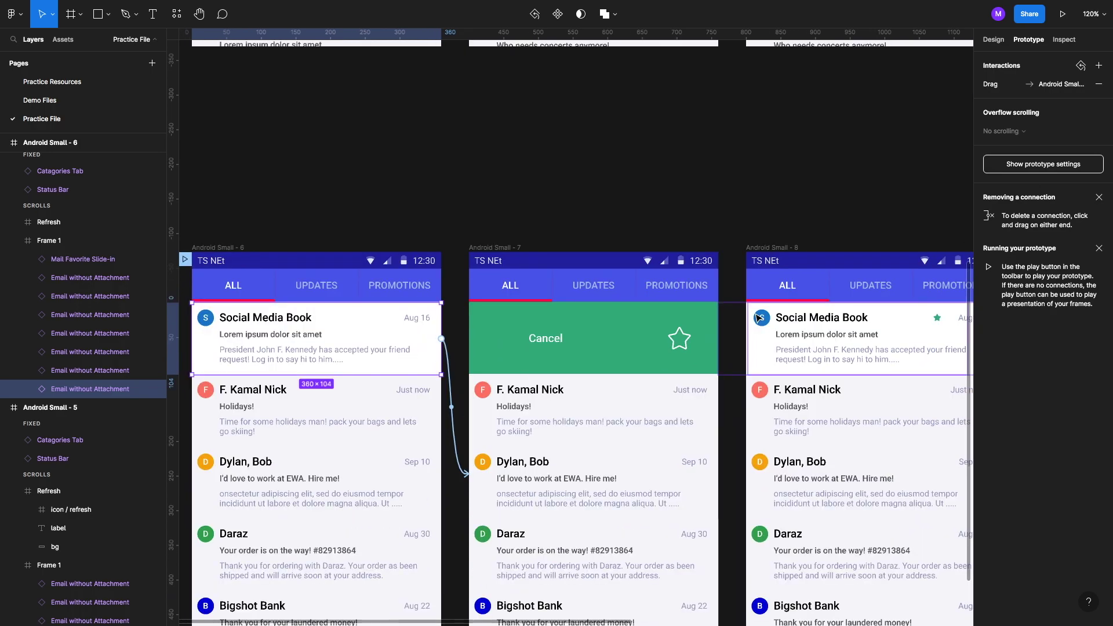
pyautogui.click(677, 345)
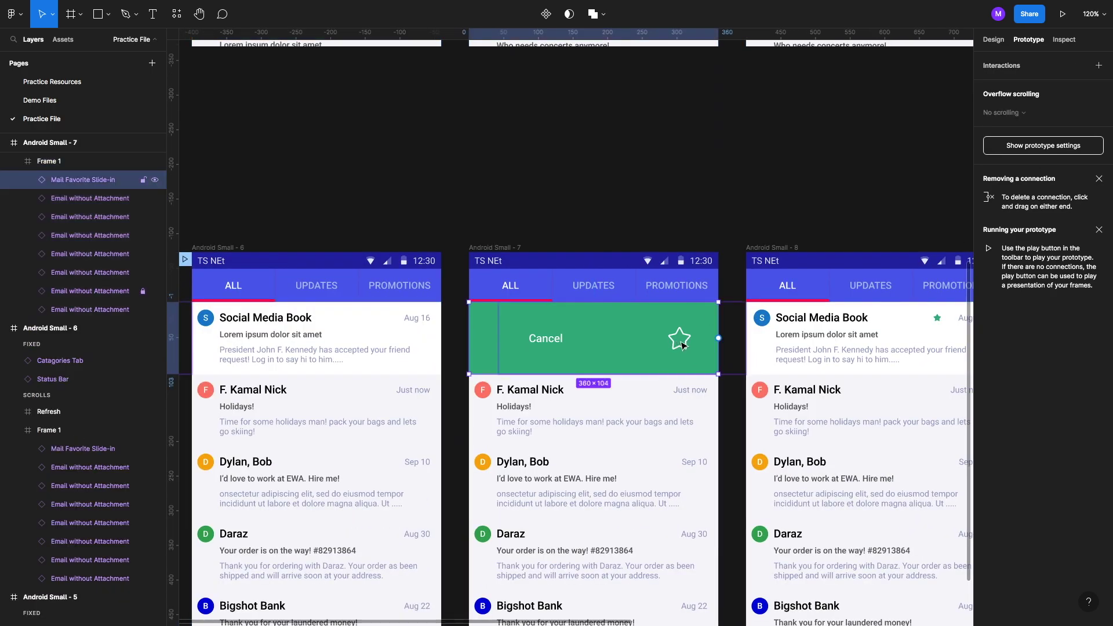
pyautogui.doubleClick(682, 344)
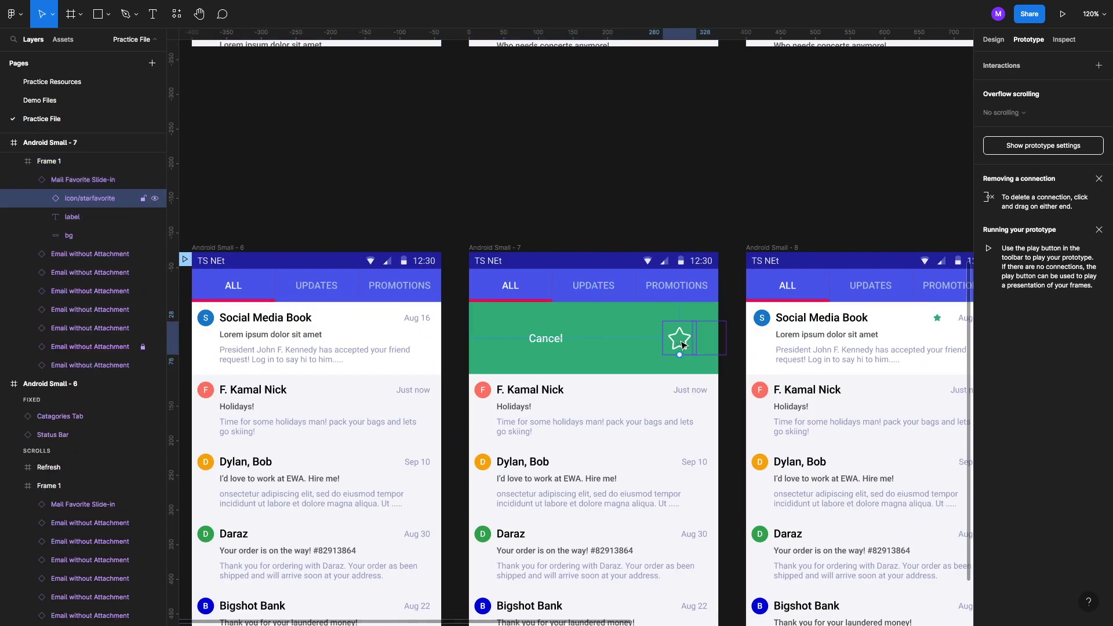
pyautogui.moveTo(696, 338); pyautogui.dragTo(797, 334)
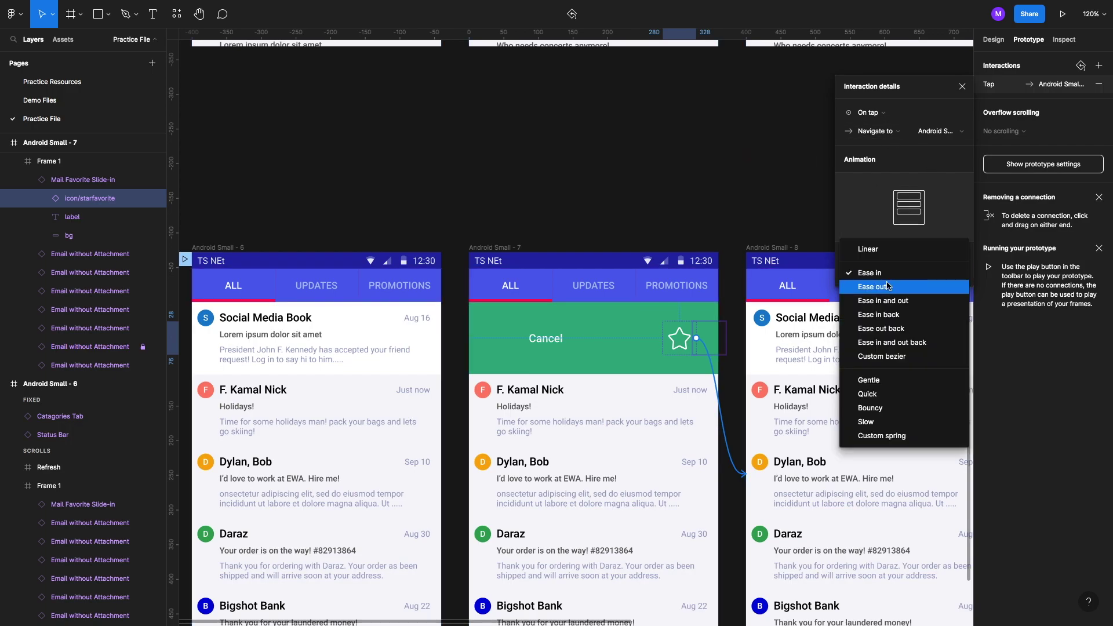
pyautogui.click(881, 286)
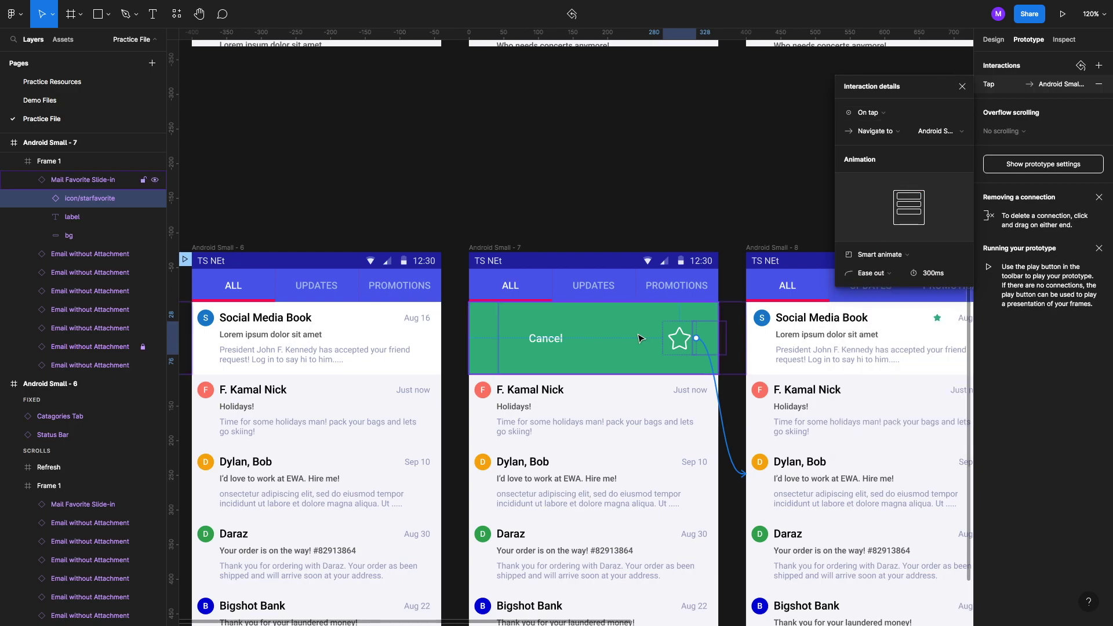
# Step: Link the Cancel label in Android Small - 7 back to Android Small - 6, replacing its empty tap interaction with this On tap connection
pyautogui.click(555, 344)
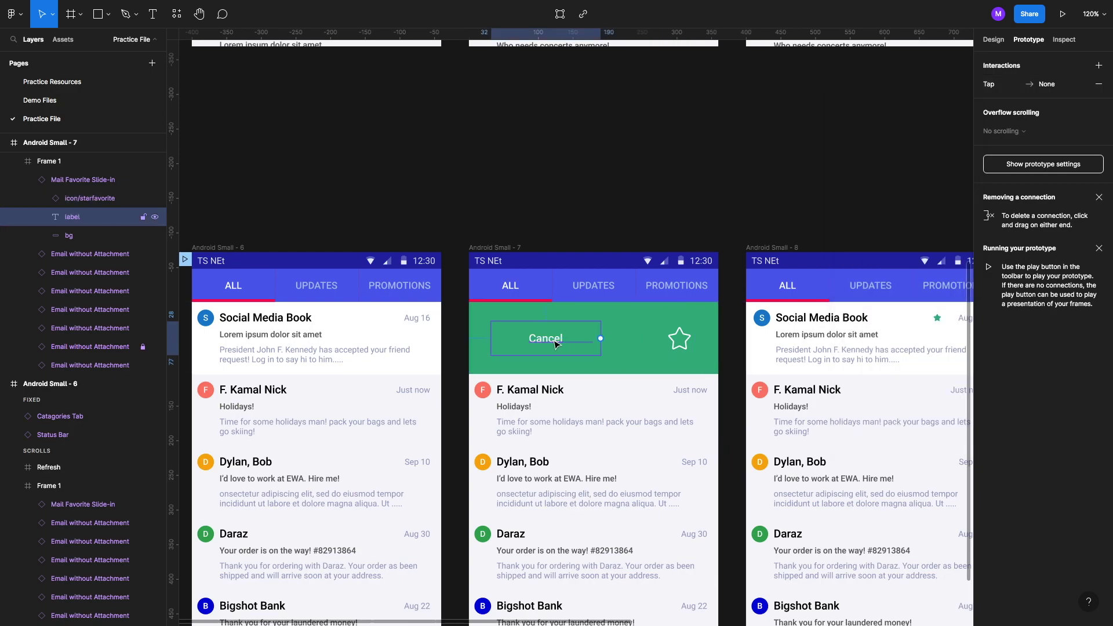
pyautogui.moveTo(601, 338); pyautogui.dragTo(382, 378)
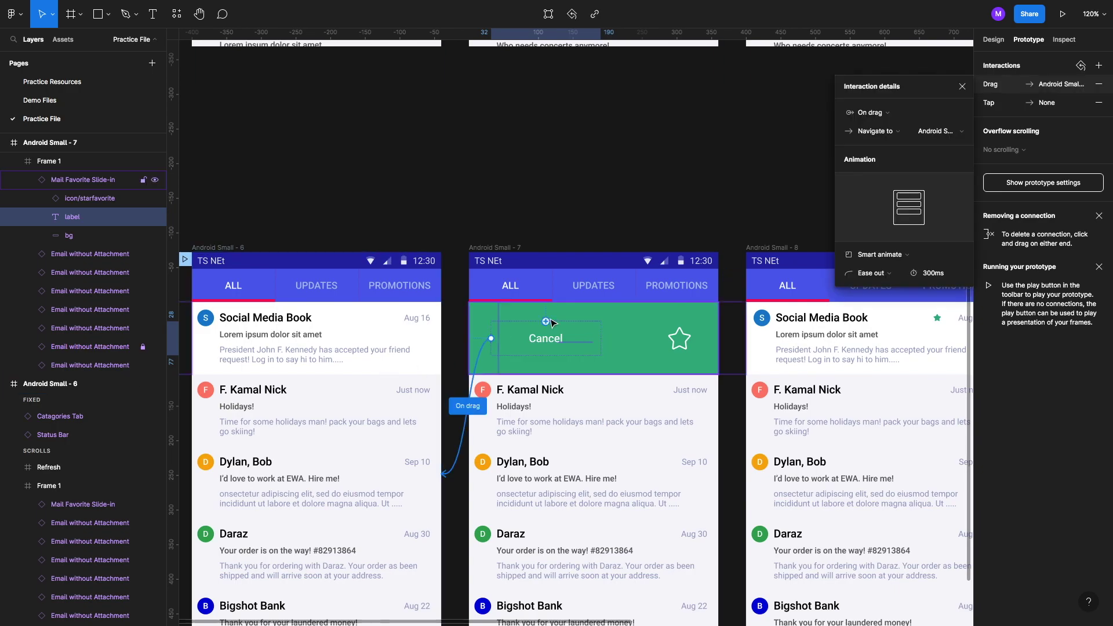
pyautogui.click(886, 118)
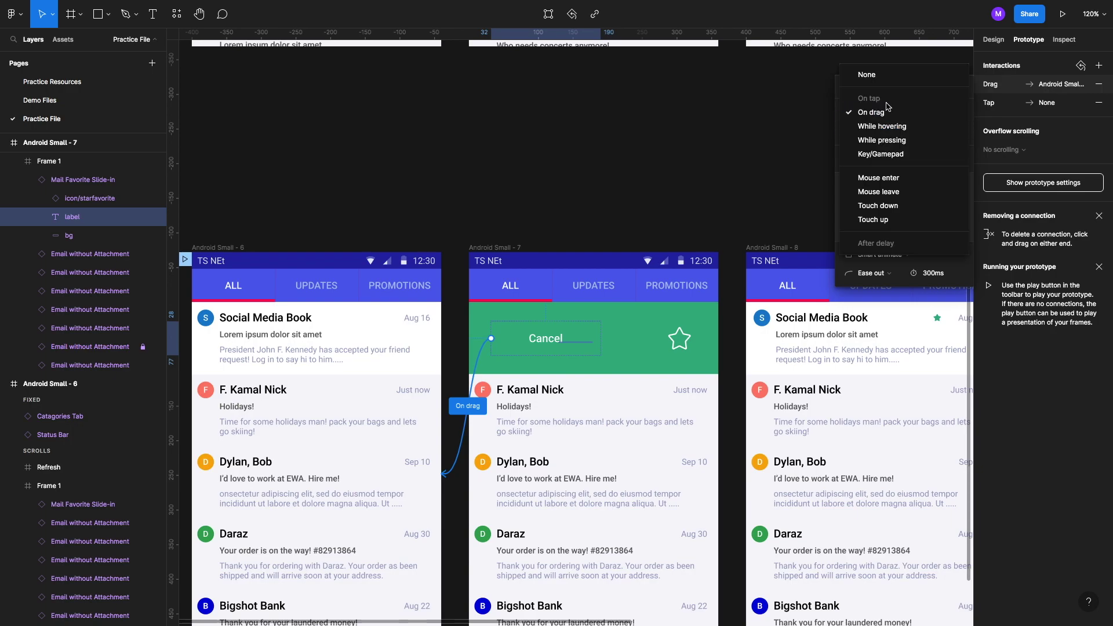
pyautogui.click(1027, 92)
pyautogui.click(1098, 102)
pyautogui.click(899, 113)
pyautogui.click(898, 95)
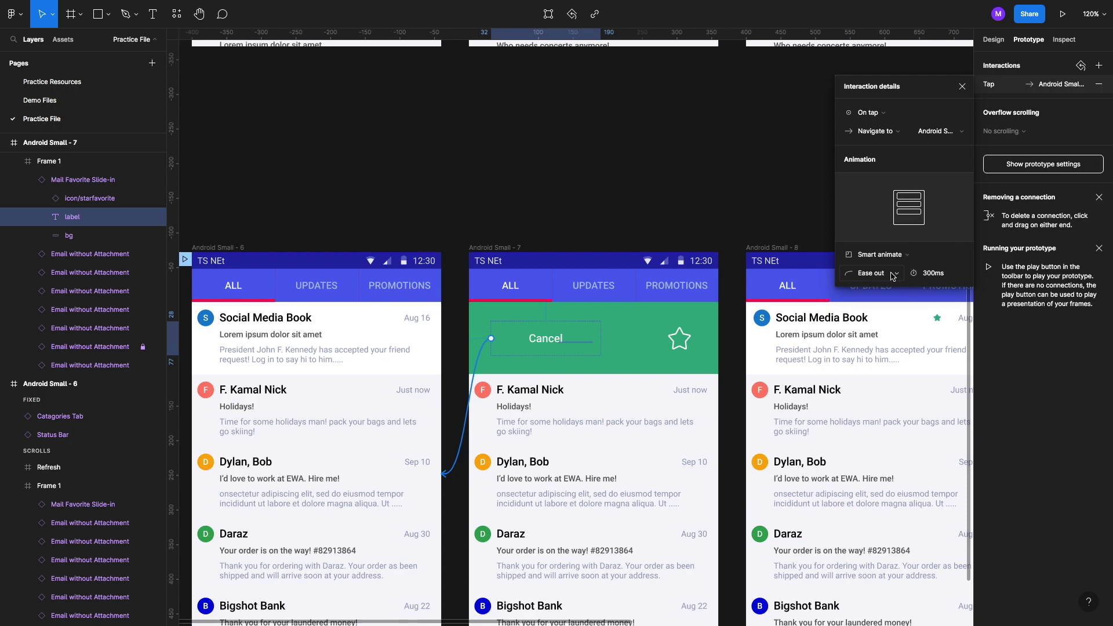
pyautogui.click(962, 87)
# Step: Preview Flow 2, testing the email swipe with both Cancel and the favourite star, and close the preview
pyautogui.scroll(-5, 654, 253)
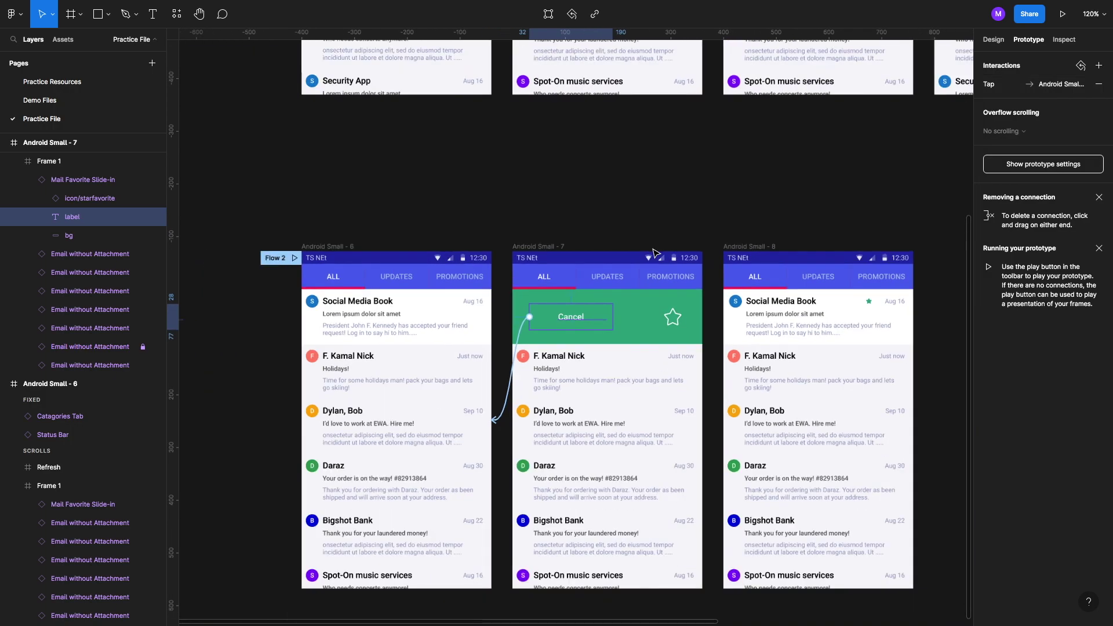
pyautogui.scroll(-1, 392, 256)
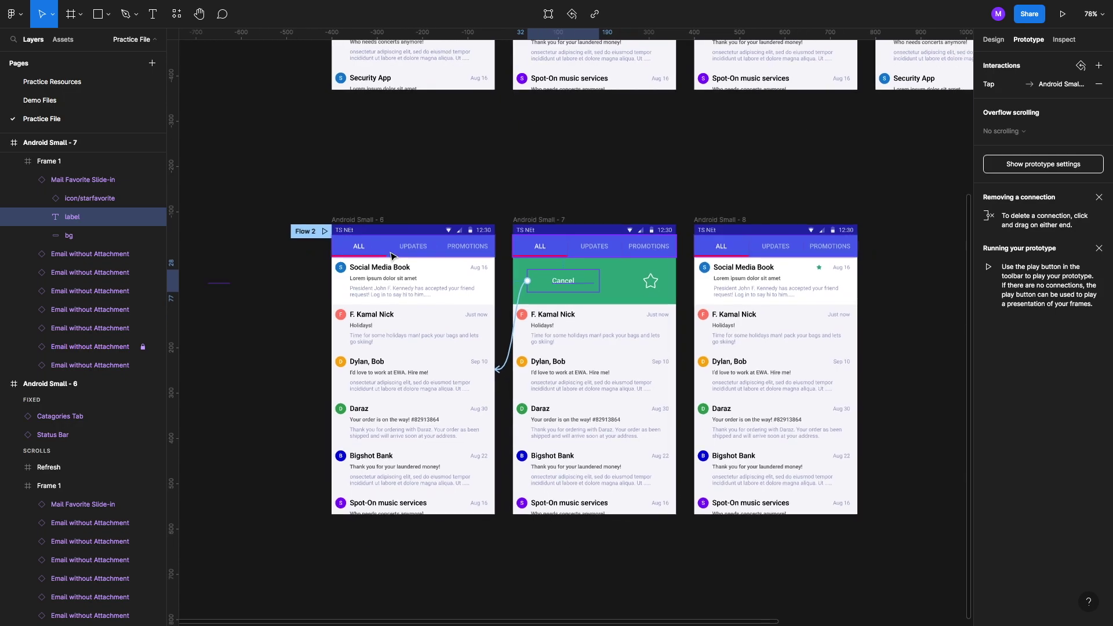
pyautogui.click(324, 232)
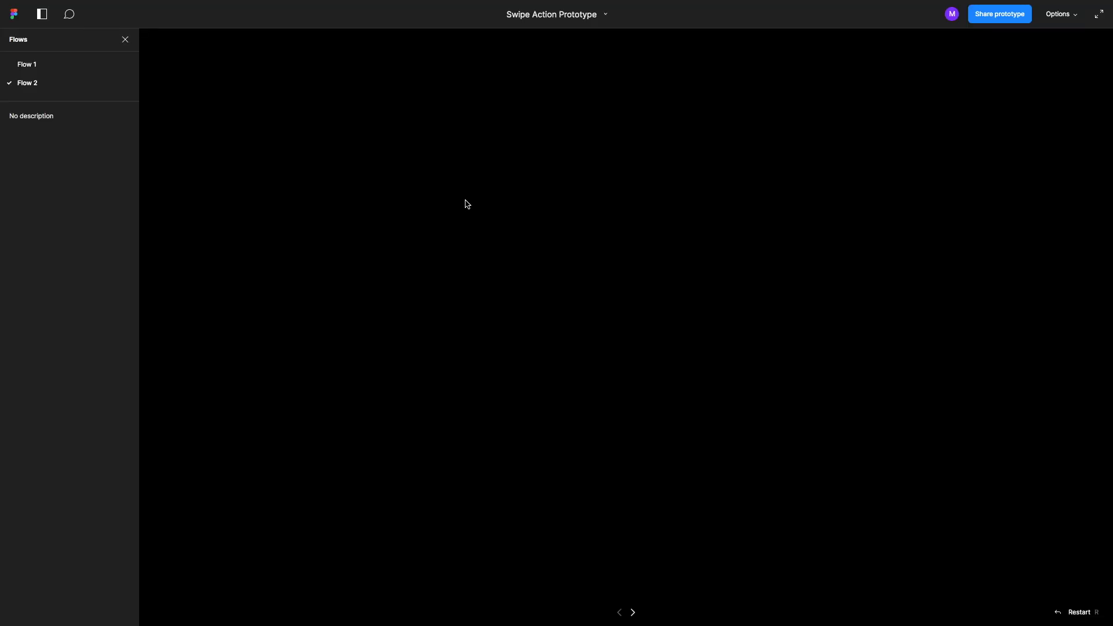
pyautogui.moveTo(539, 201); pyautogui.dragTo(748, 215)
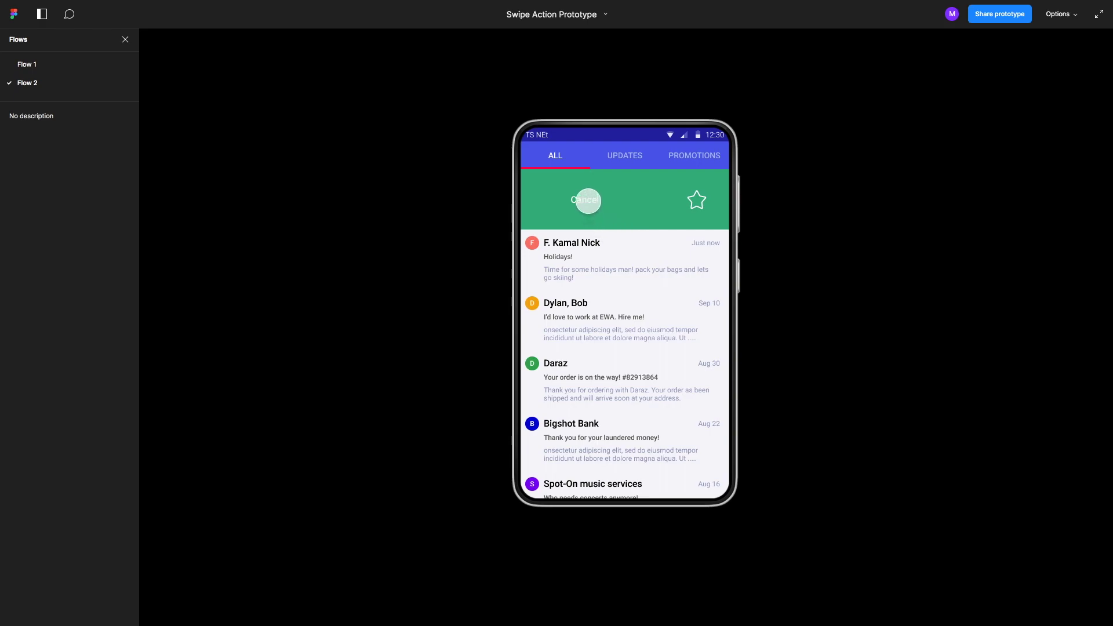
pyautogui.click(588, 201)
pyautogui.moveTo(625, 197); pyautogui.dragTo(732, 183)
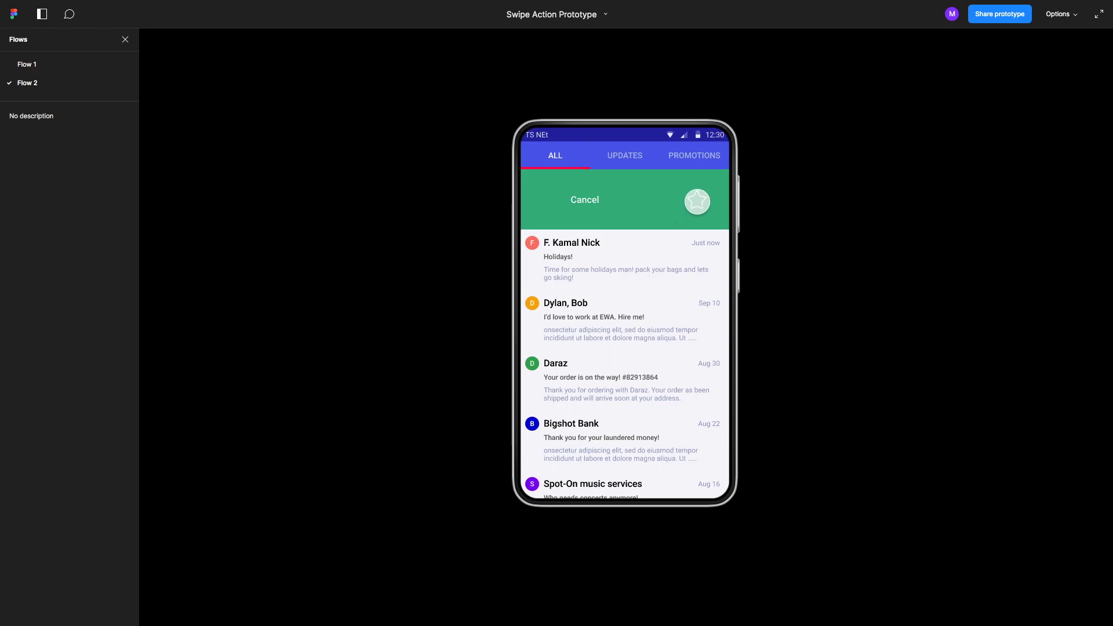
pyautogui.click(697, 201)
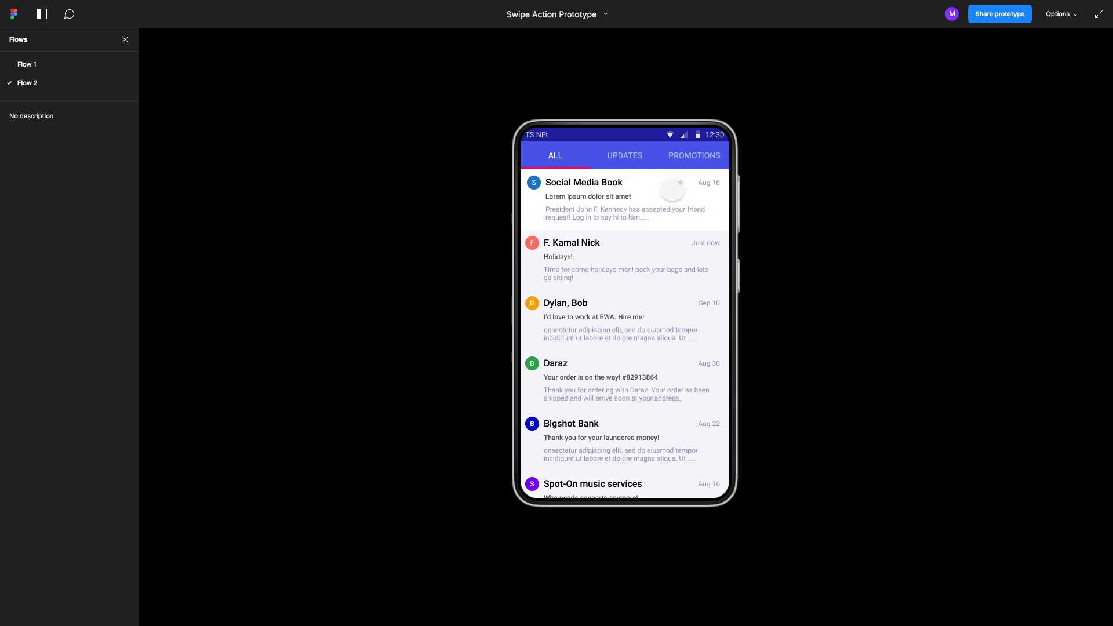
pyautogui.hotkey('ctrl', 'w')
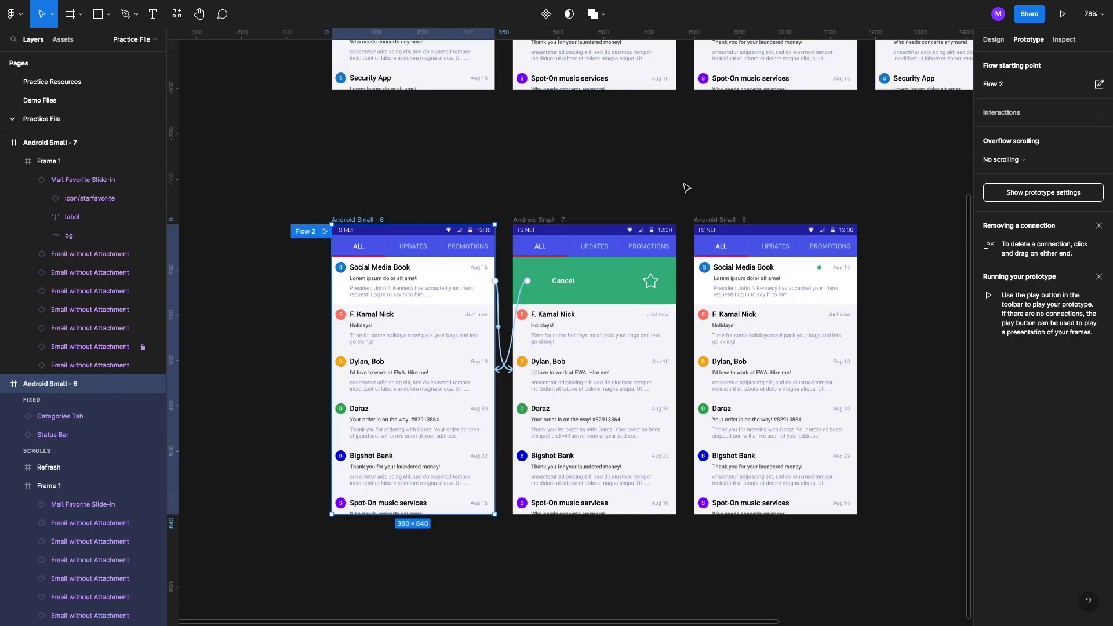
# Step: Open the Demo Files page and examine the connections across all its prototype flows
pyautogui.scroll(-3, 650, 282)
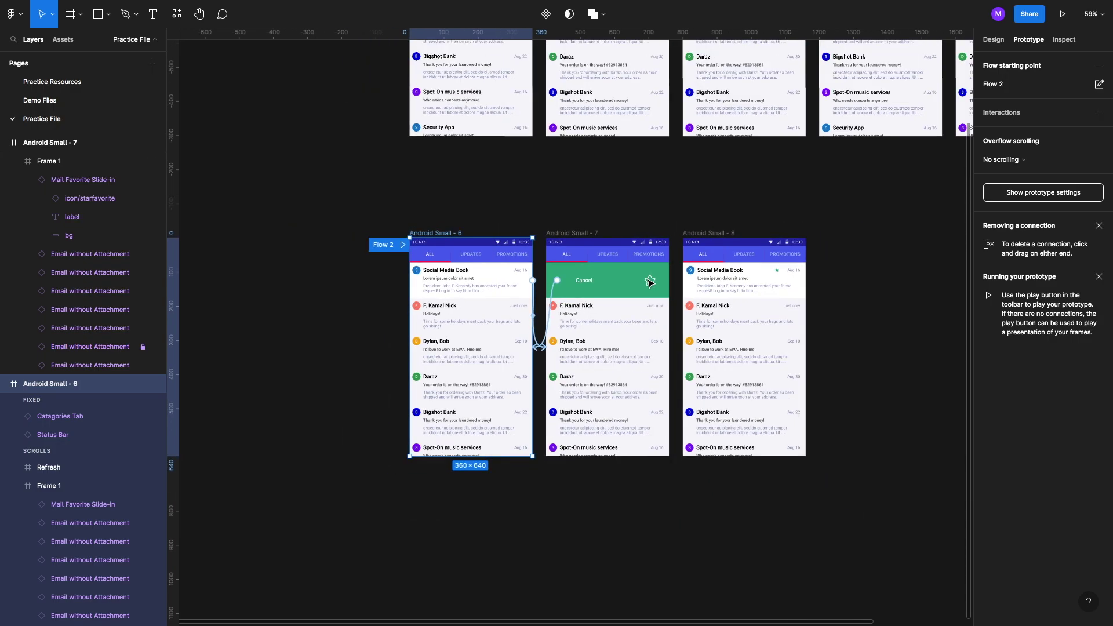
pyautogui.click(112, 86)
pyautogui.press('pagedown')
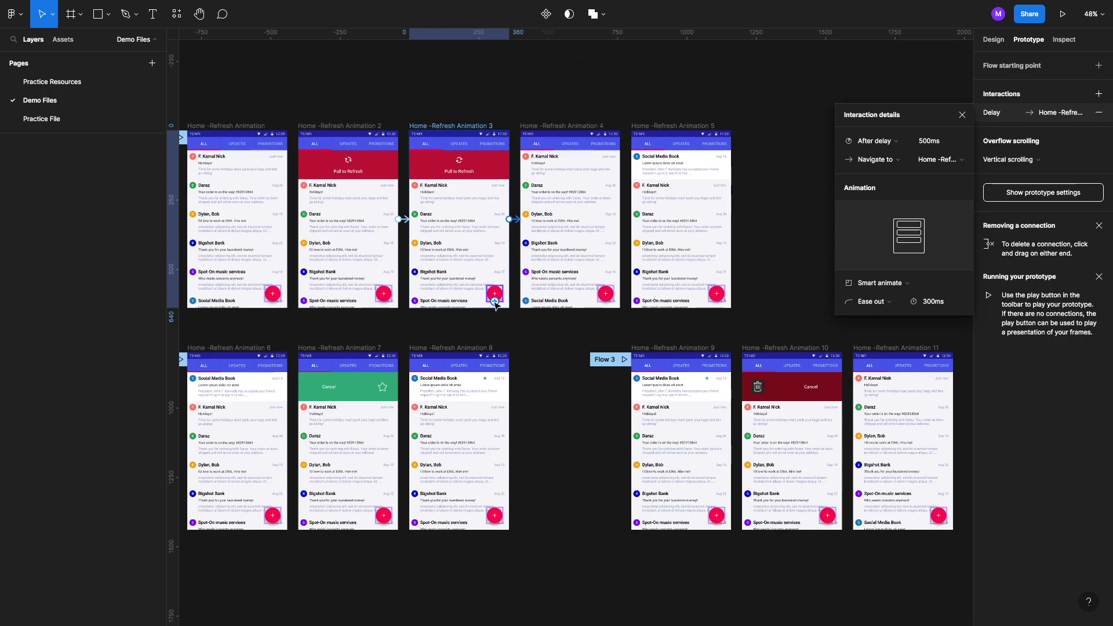
pyautogui.hscroll(3, 631, 360)
pyautogui.scroll(-3, 632, 363)
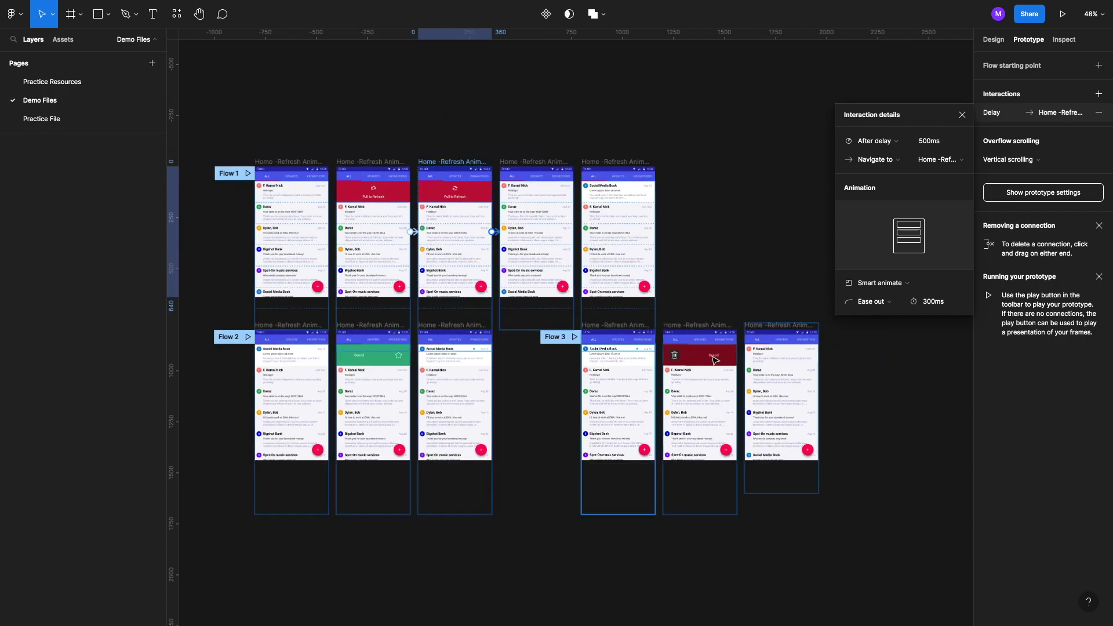
pyautogui.click(518, 443)
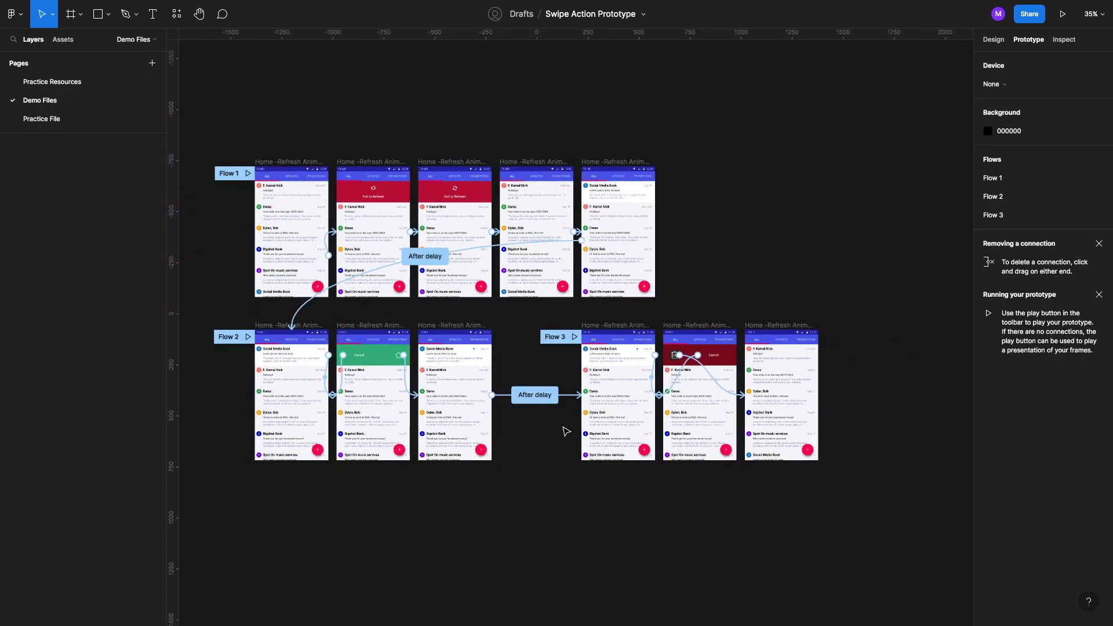